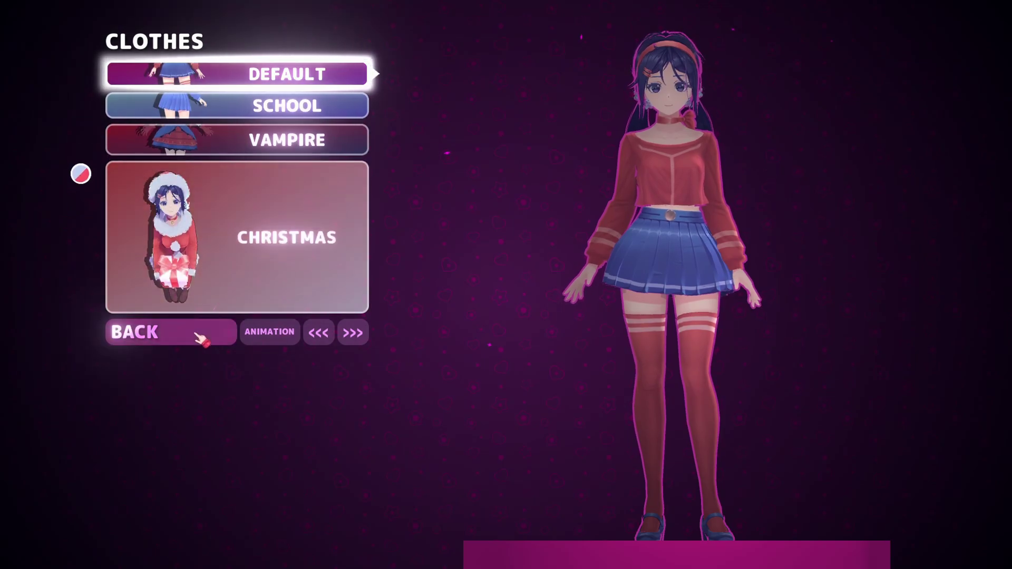
- Leave the clothes selection and quit MiSide, confirming the exit
{"action": "left_click", "coordinate": [199, 336]}
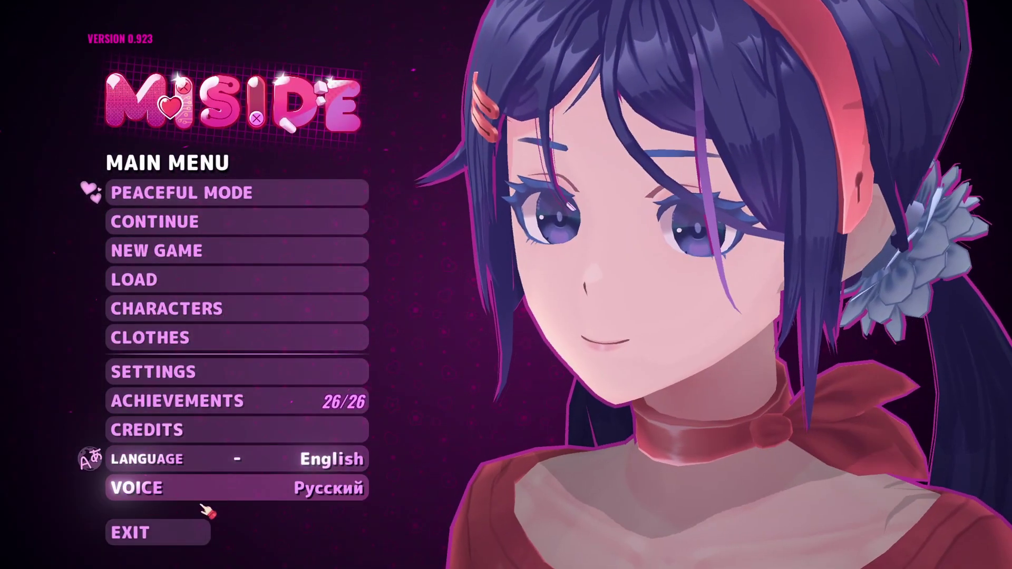
{"action": "left_click", "coordinate": [176, 534]}
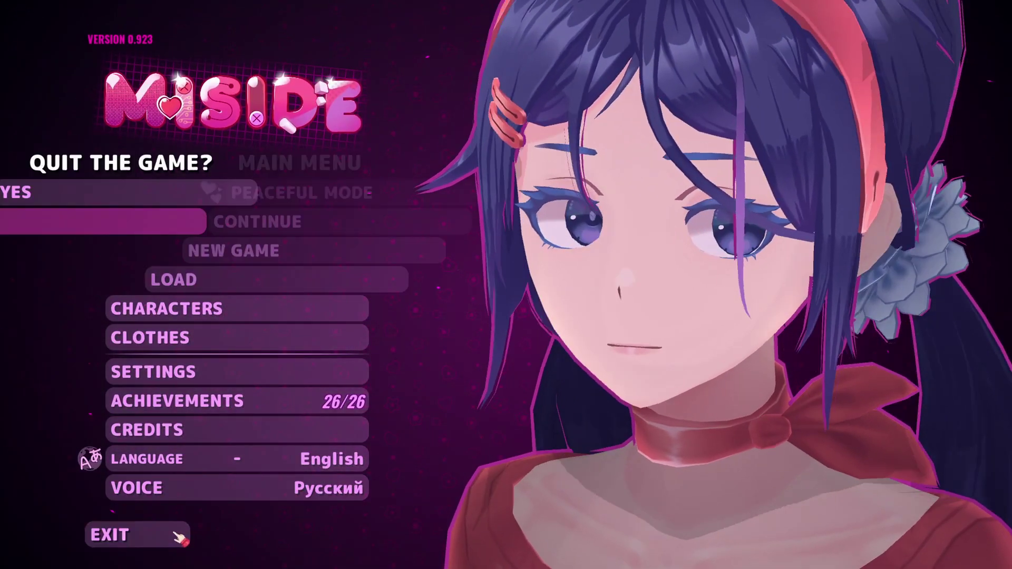
{"action": "left_click", "coordinate": [214, 198]}
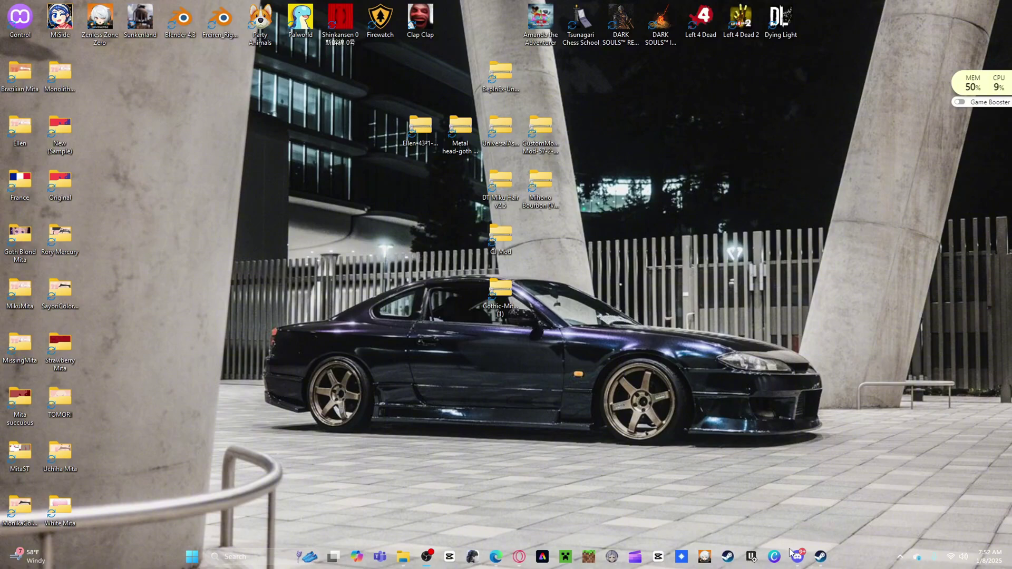
- Switch to Steam, browse MiSide's local files and open the Custom folder inside Data
{"action": "left_click", "coordinate": [821, 557]}
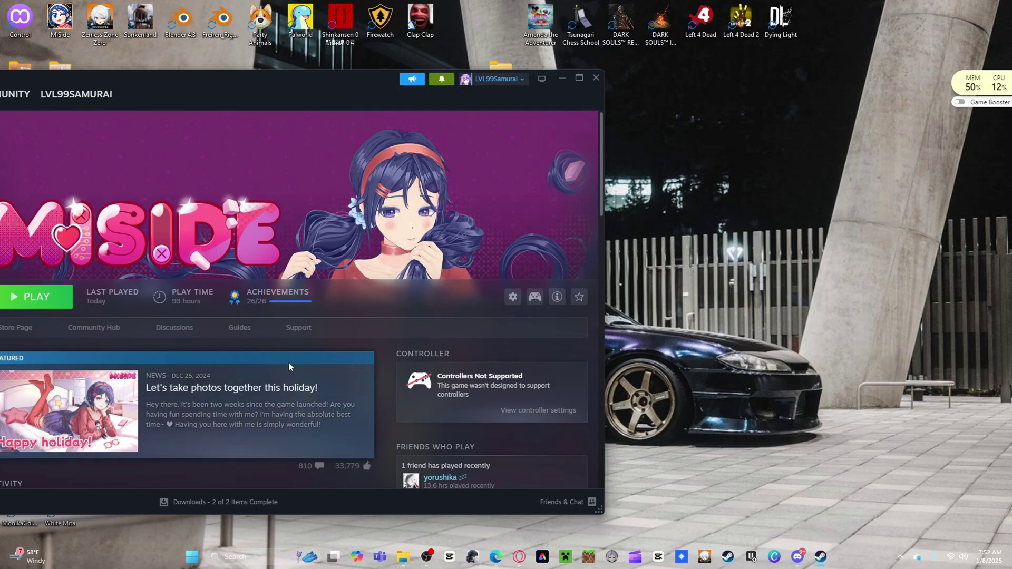
{"action": "left_click_drag", "start_coordinate": [270, 80], "coordinate": [459, 89]}
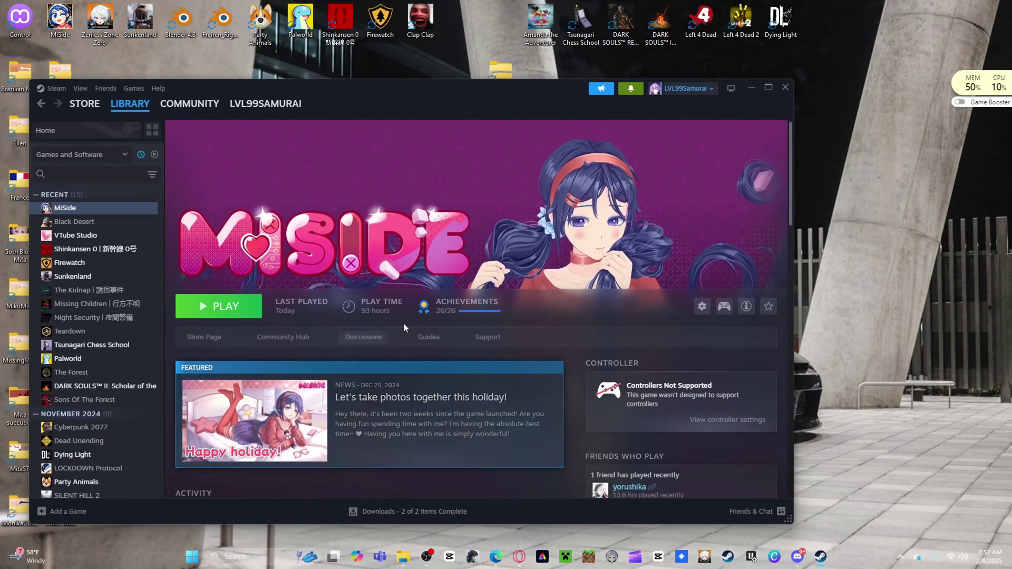
{"action": "mouse_move", "coordinate": [730, 362]}
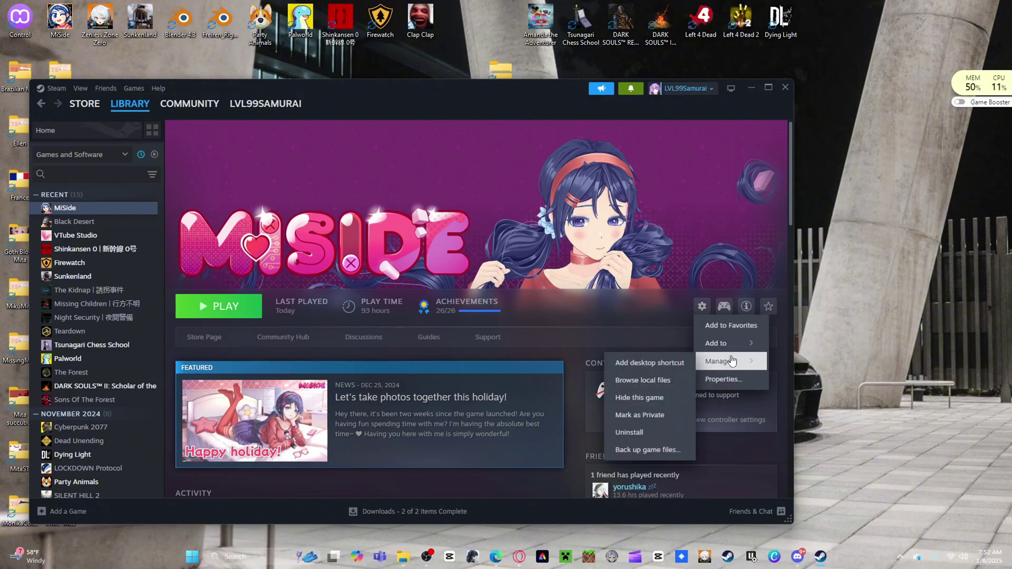
{"action": "left_click", "coordinate": [674, 390]}
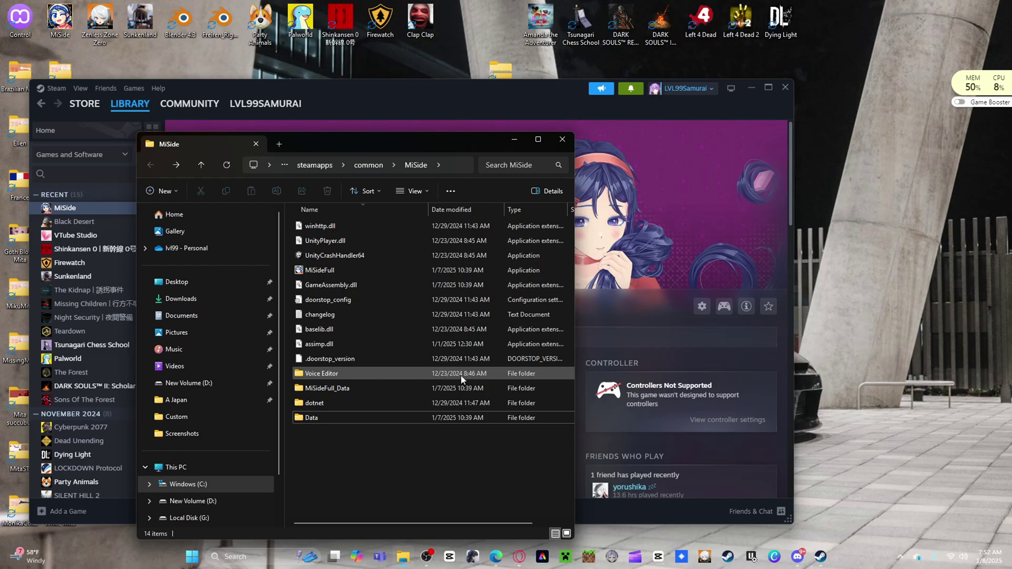
{"action": "double_click", "coordinate": [441, 417]}
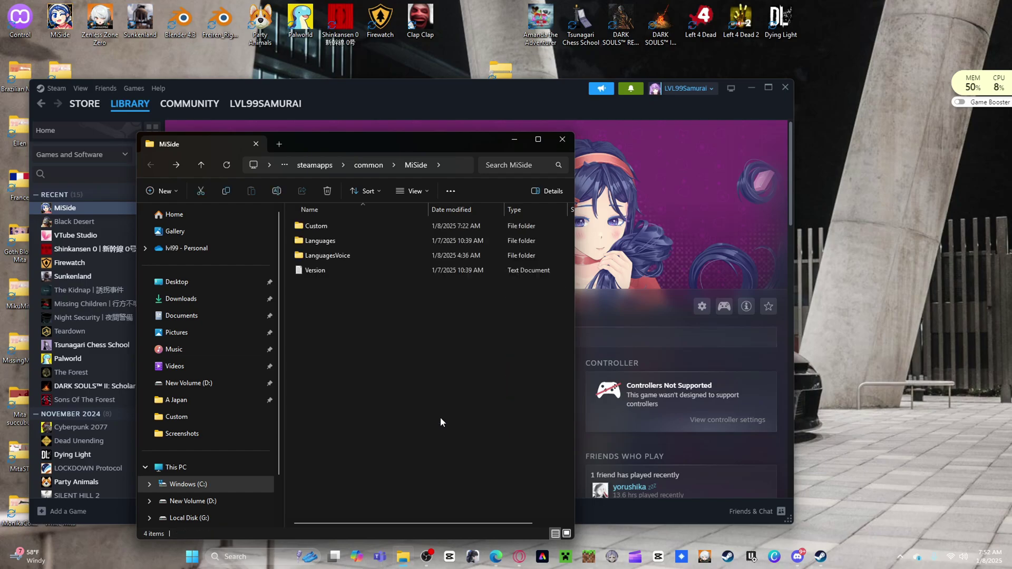
{"action": "double_click", "coordinate": [381, 223]}
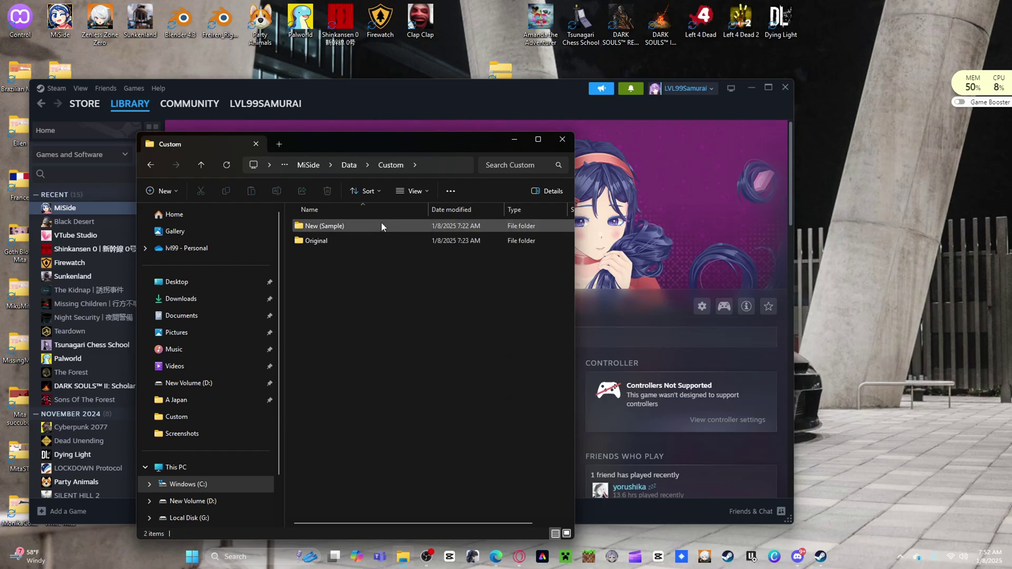
- Examine the texture files in the New (Sample) folder and in the Original folder
{"action": "double_click", "coordinate": [351, 225]}
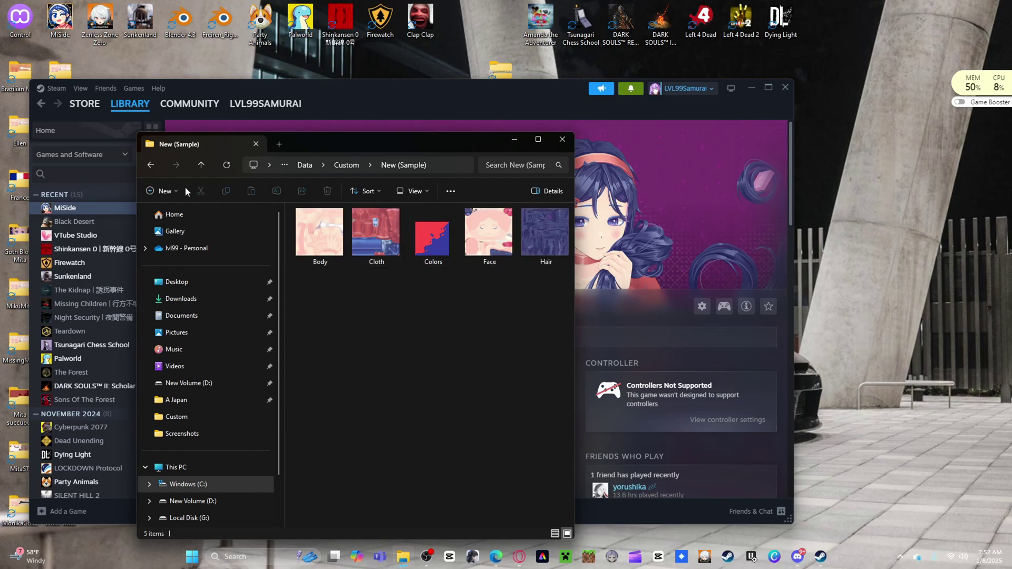
{"action": "left_click", "coordinate": [159, 167]}
{"action": "double_click", "coordinate": [338, 245]}
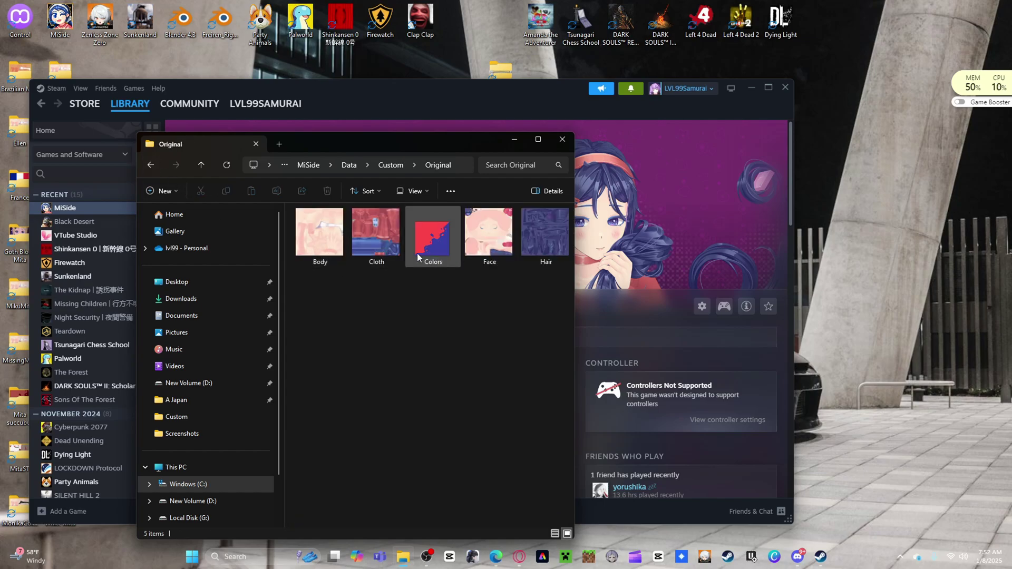
- Switch to Discord and open the Nexus Mods link for Metal head-goth Mita (more black) from miside-mods, clearing the other windows away
{"action": "left_click", "coordinate": [751, 89]}
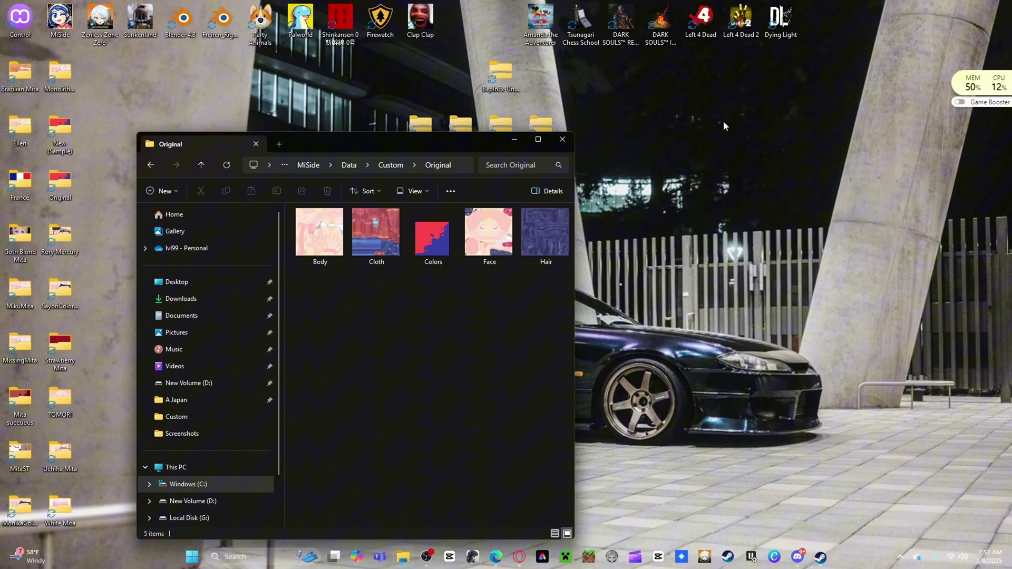
{"action": "left_click", "coordinate": [800, 554]}
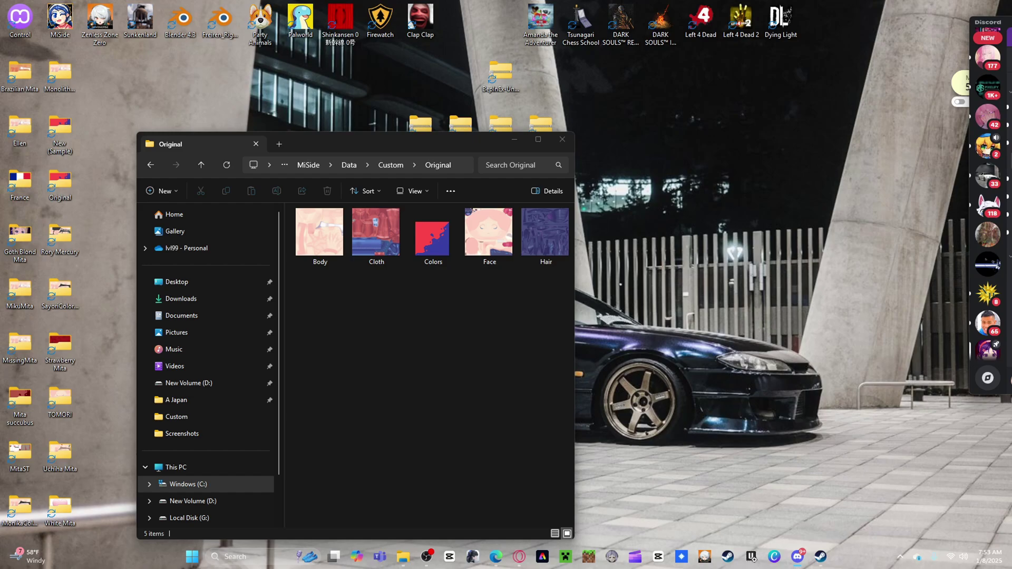
{"action": "left_click_drag", "start_coordinate": [988, 22], "coordinate": [621, 138]}
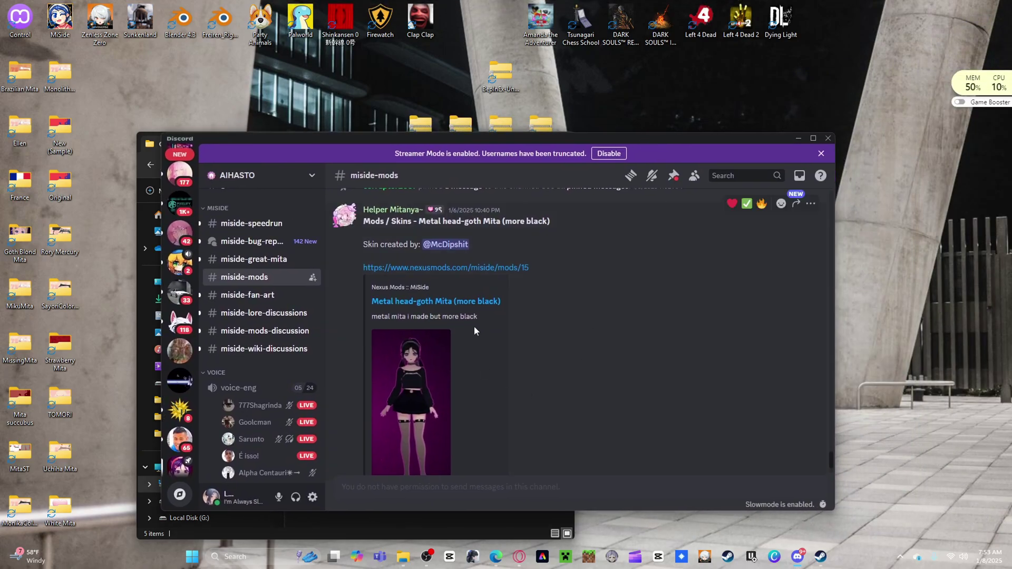
{"action": "double_click", "coordinate": [482, 271]}
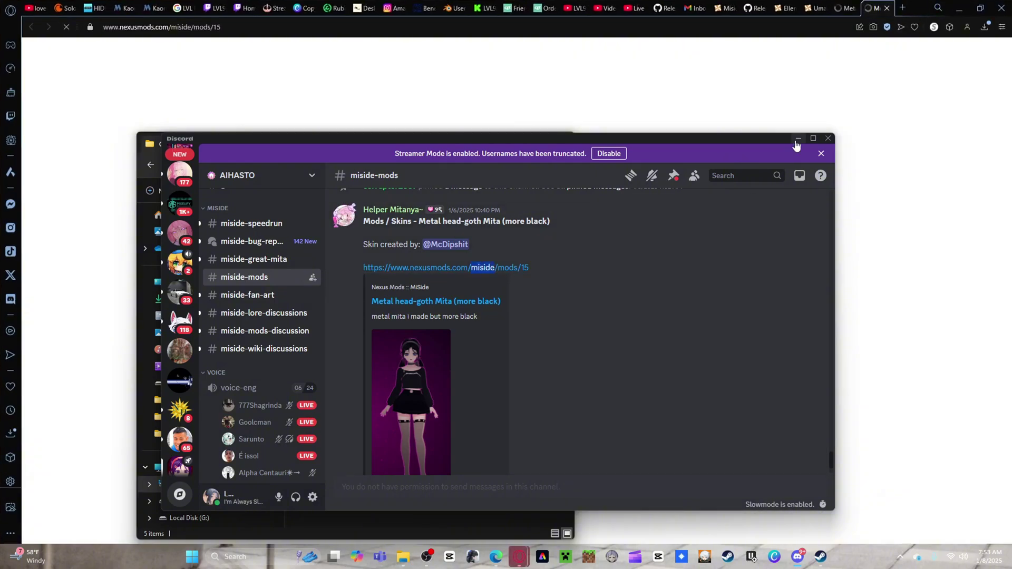
{"action": "left_click", "coordinate": [797, 139]}
{"action": "left_click", "coordinate": [514, 142]}
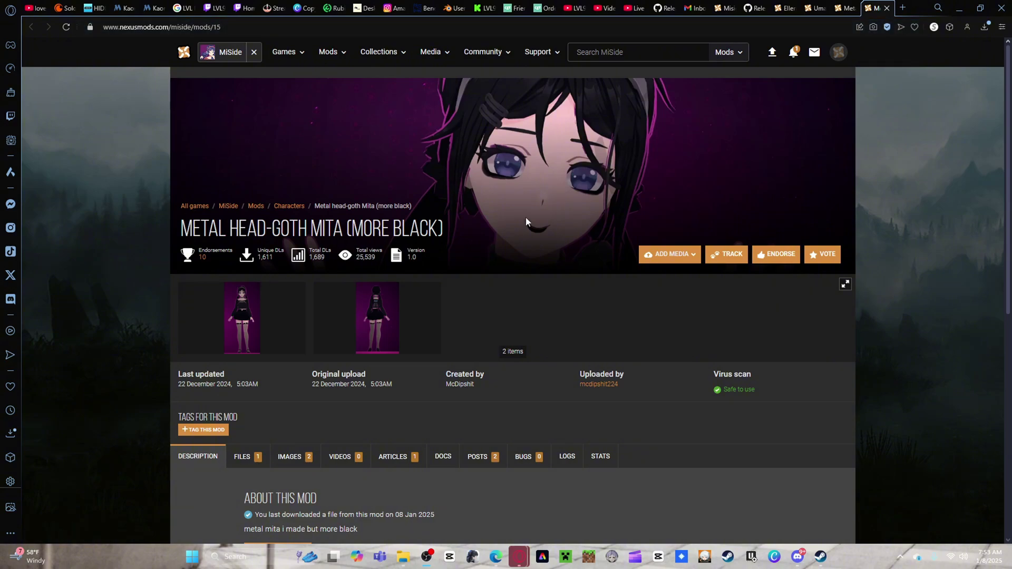
- View the mod's two preview images and read its description and installation note
{"action": "left_click", "coordinate": [350, 344]}
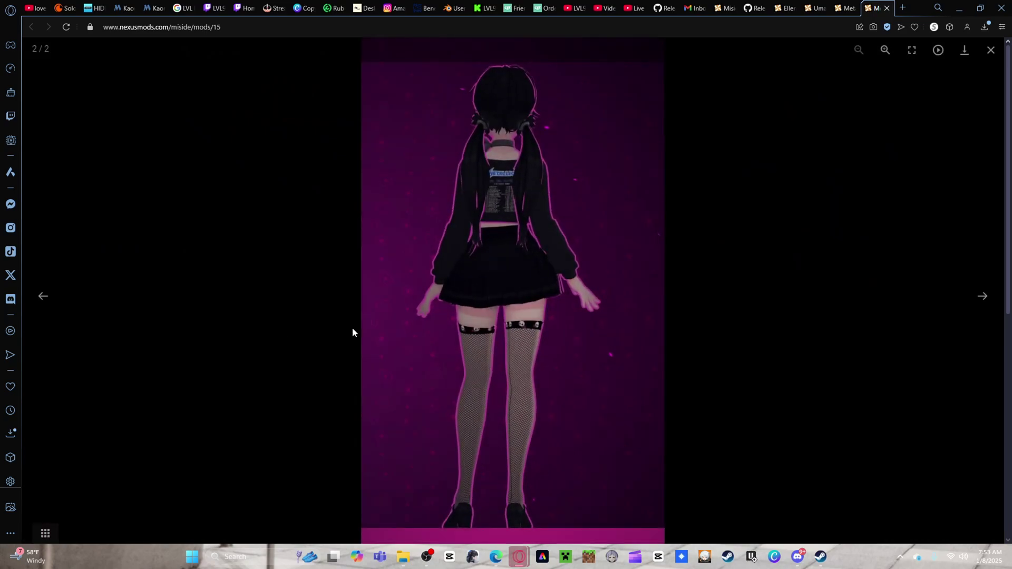
{"action": "left_click", "coordinate": [982, 296]}
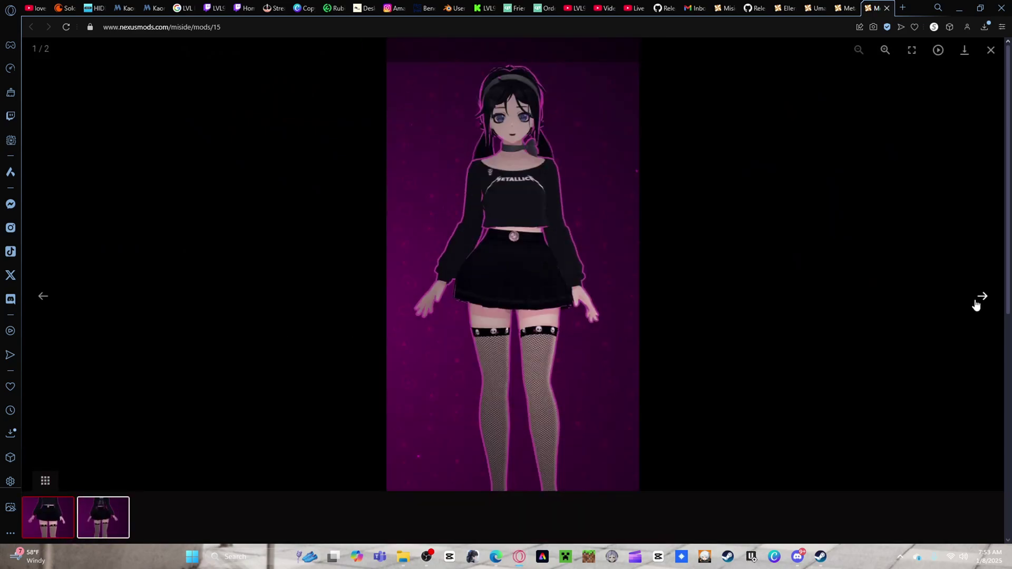
{"action": "left_click", "coordinate": [990, 51]}
{"action": "scroll", "coordinate": [606, 331], "scroll_direction": "down", "scroll_amount": 6}
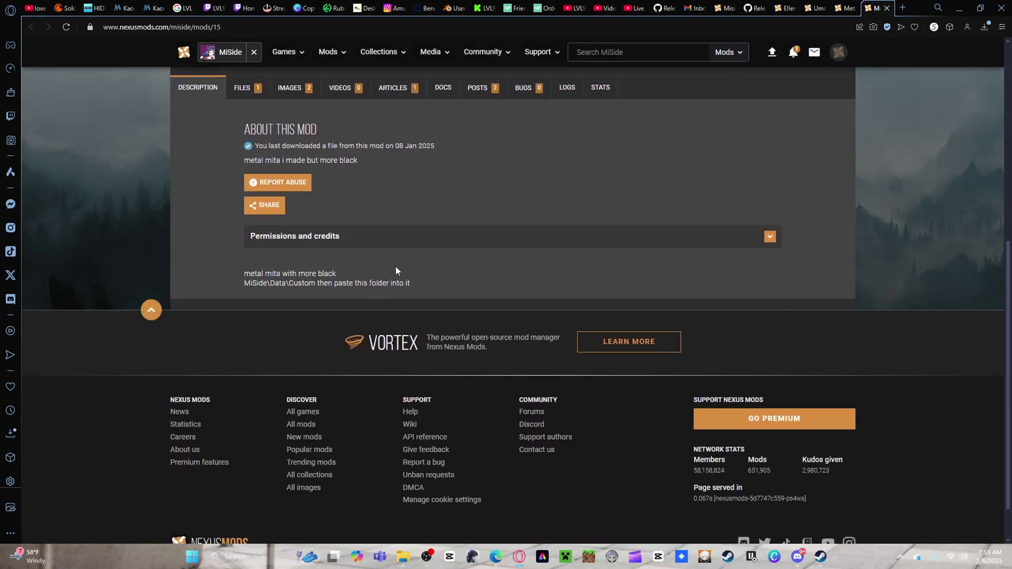
- Start a manual download of the Metal head-goth Mita (more black) file using the slow download option
{"action": "scroll", "coordinate": [395, 265], "scroll_direction": "up", "scroll_amount": 2}
{"action": "left_click", "coordinate": [251, 207]}
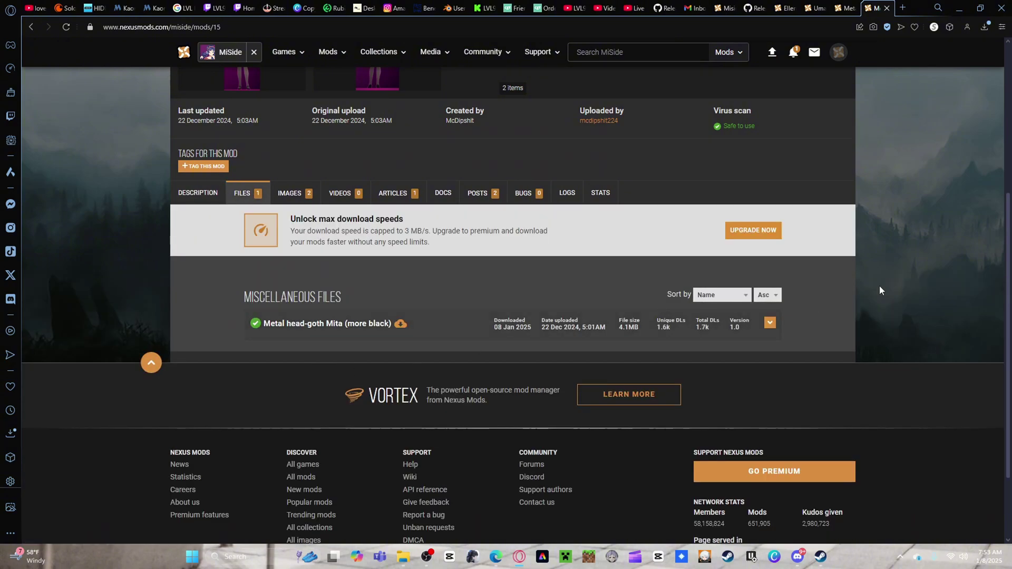
{"action": "left_click", "coordinate": [770, 322]}
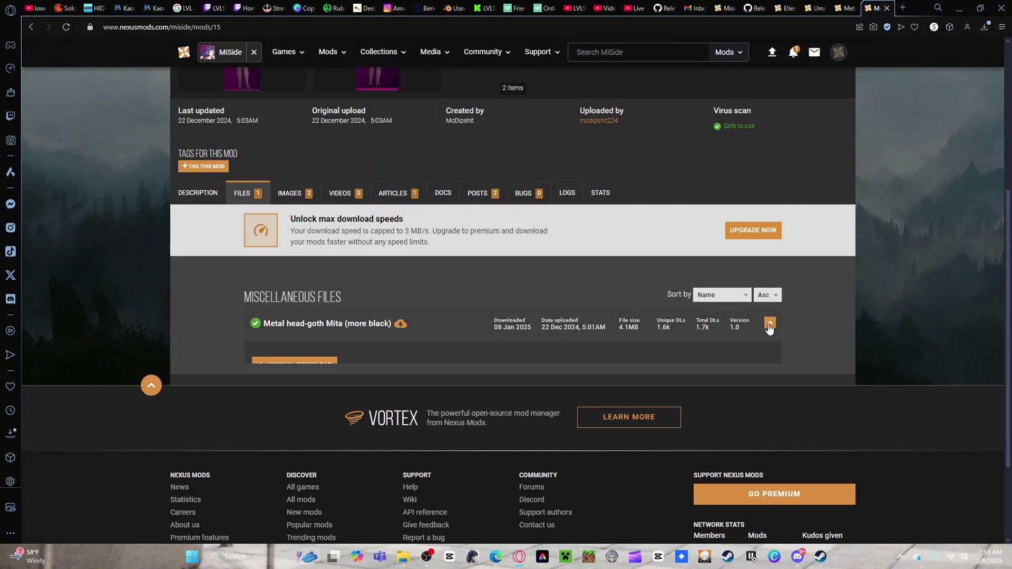
{"action": "left_click", "coordinate": [327, 375]}
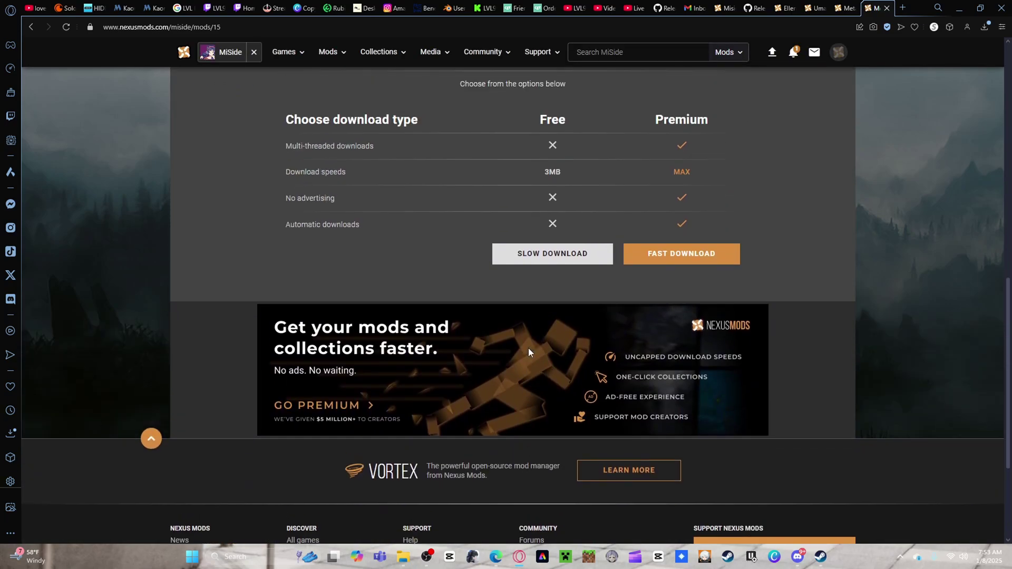
{"action": "scroll", "coordinate": [528, 352], "scroll_direction": "up", "scroll_amount": 2}
{"action": "left_click", "coordinate": [580, 340]}
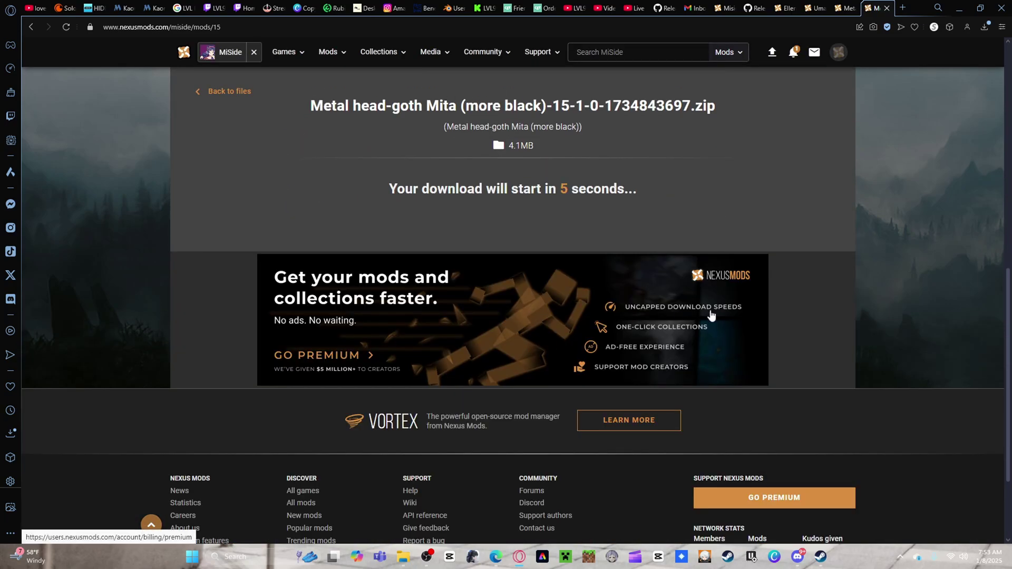
- Place the downloaded Metal head-goth Mita (more black) zip on the desktop and minimize the browser
{"action": "left_click", "coordinate": [978, 9]}
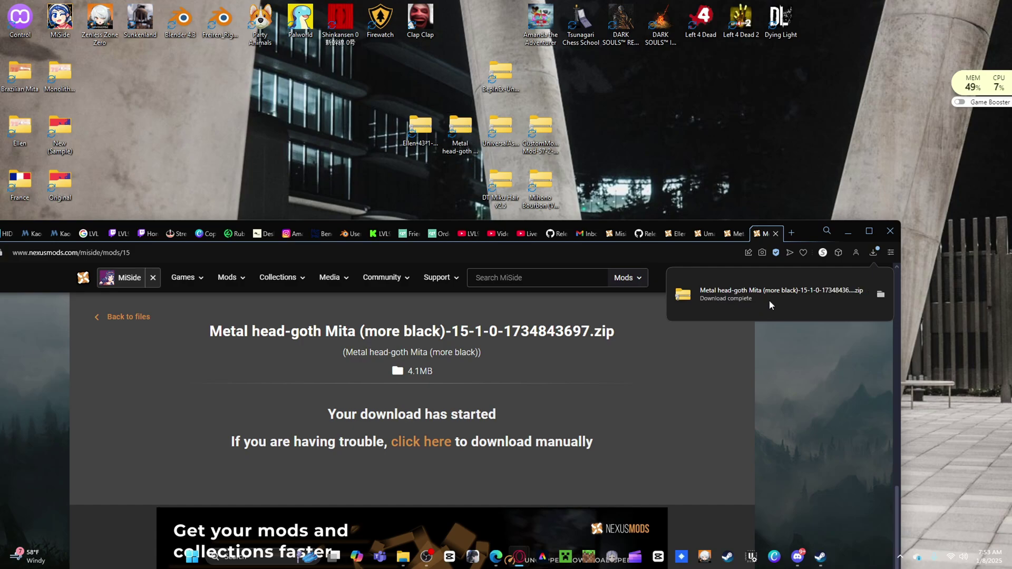
{"action": "left_click_drag", "start_coordinate": [781, 298], "coordinate": [474, 171]}
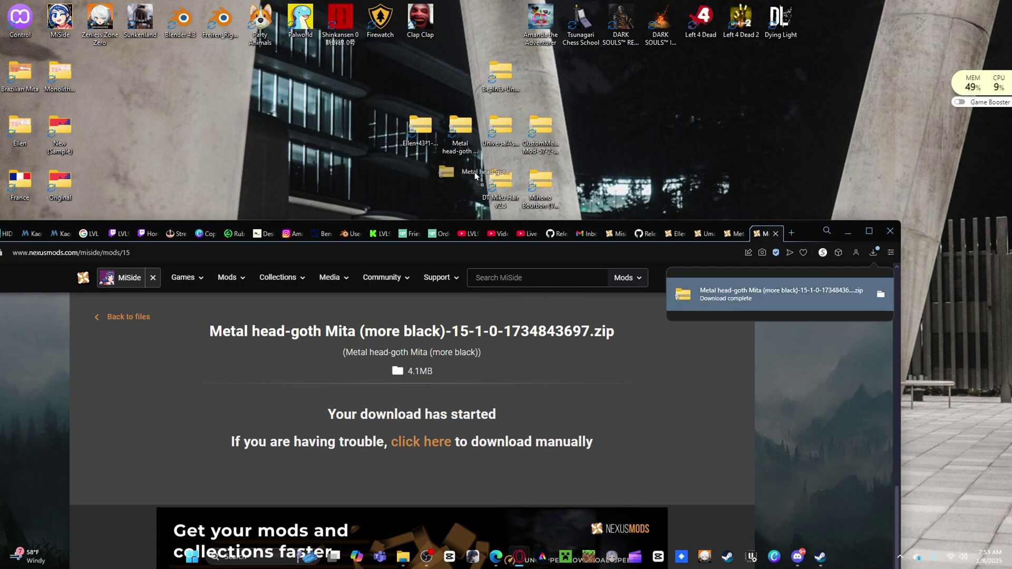
{"action": "left_click_drag", "start_coordinate": [357, 134], "coordinate": [357, 135]}
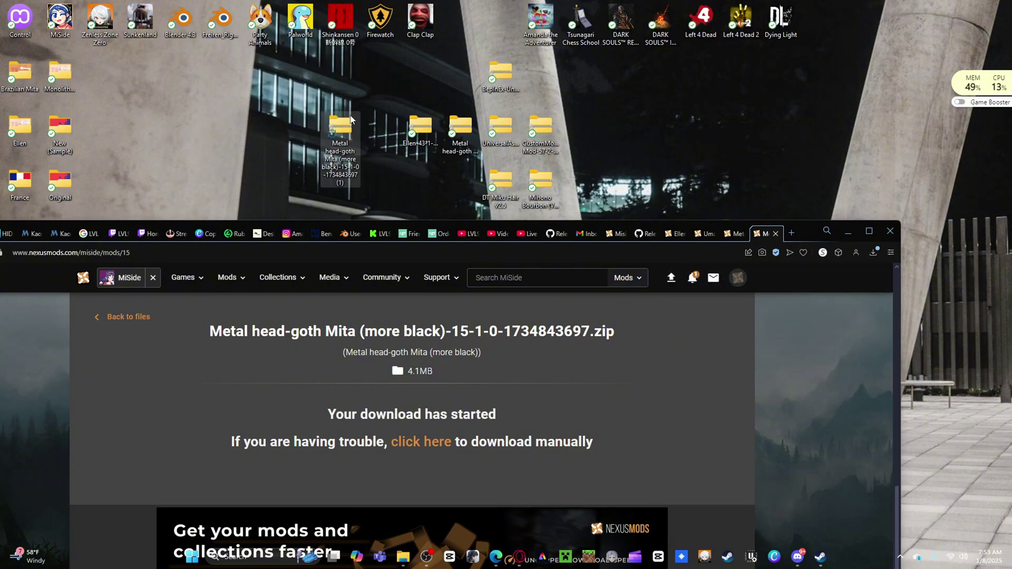
{"action": "left_click", "coordinate": [841, 238]}
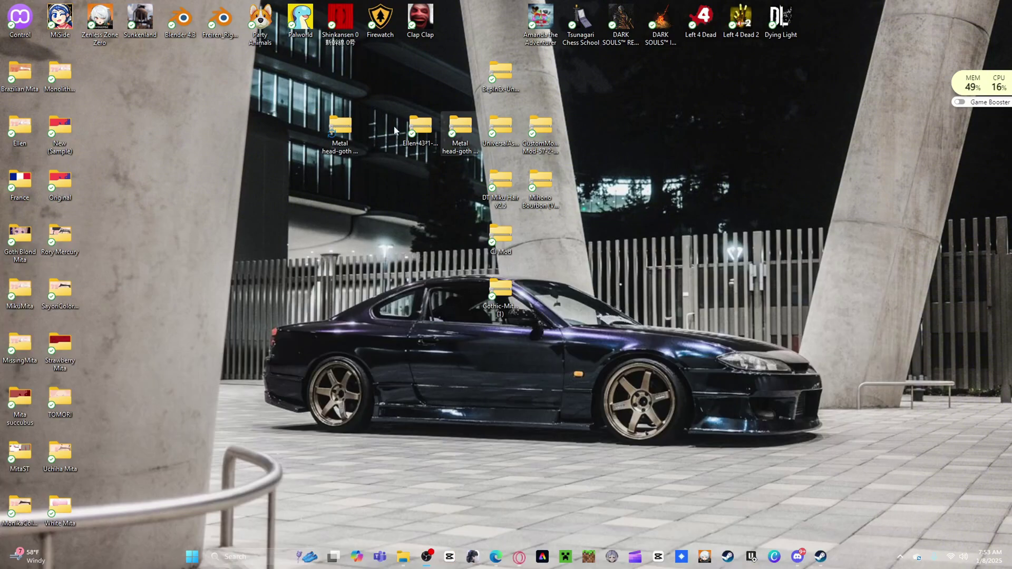
- Extract the Metal Mita-Goth Mita (more black) folder from the zip onto the desktop and delete the newly placed zip
{"action": "double_click", "coordinate": [340, 153]}
{"action": "left_click_drag", "start_coordinate": [359, 227], "coordinate": [656, 178]}
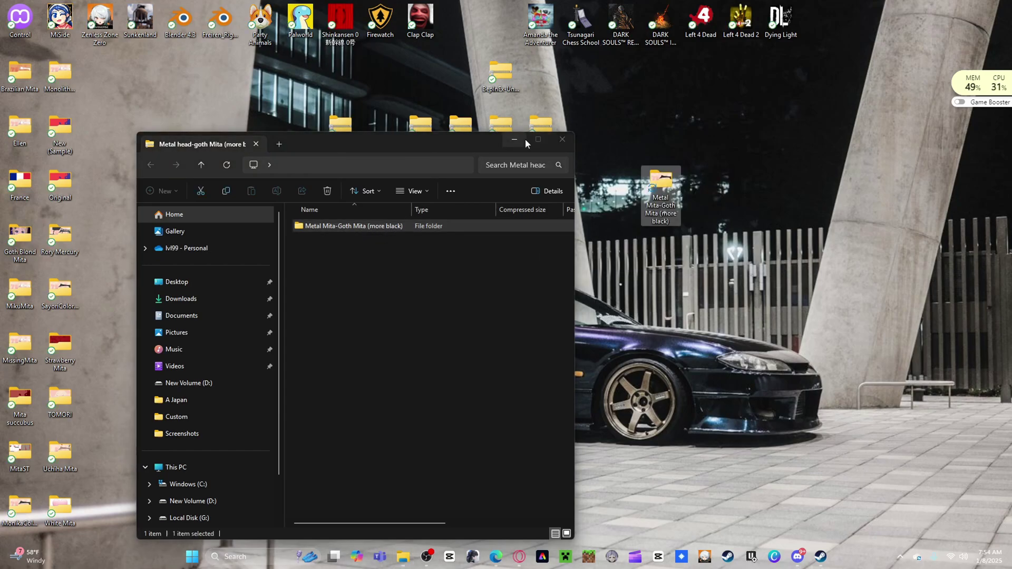
{"action": "left_click", "coordinate": [562, 140]}
{"action": "right_click", "coordinate": [348, 131]}
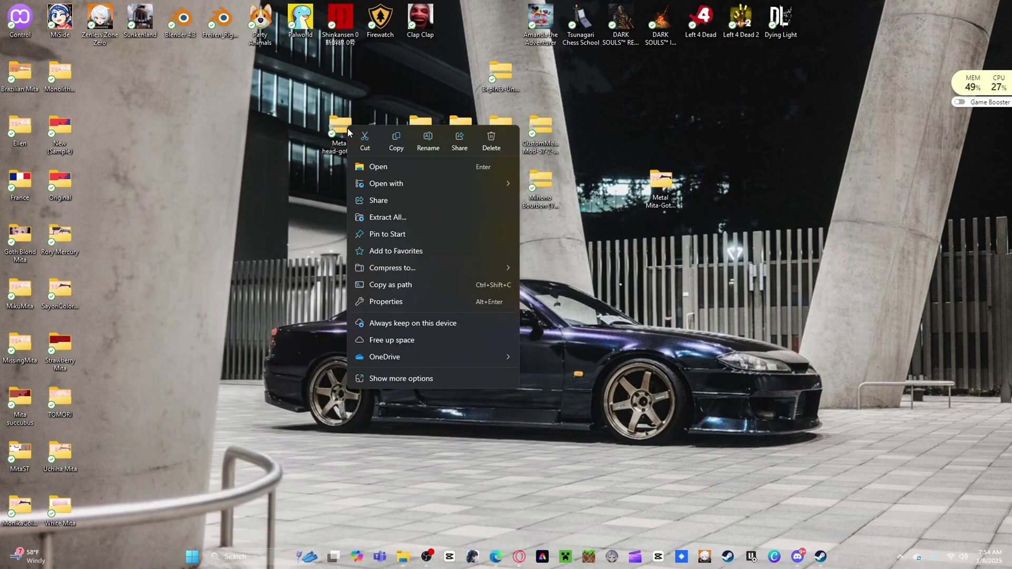
{"action": "left_click", "coordinate": [490, 138]}
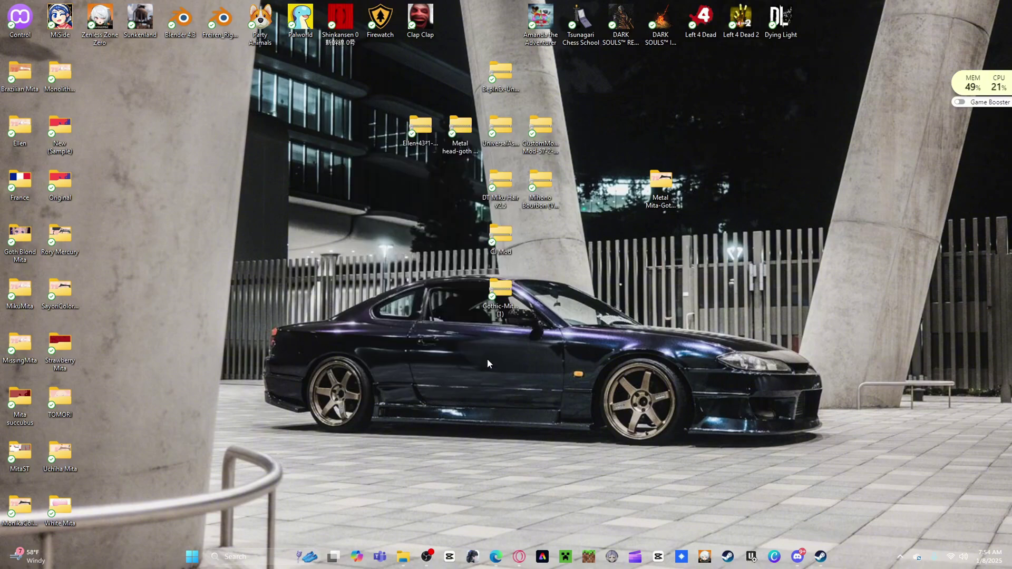
- Switch to Steam, browse MiSide's local files again and reopen the Custom folder inside Data
{"action": "mouse_move", "coordinate": [804, 564]}
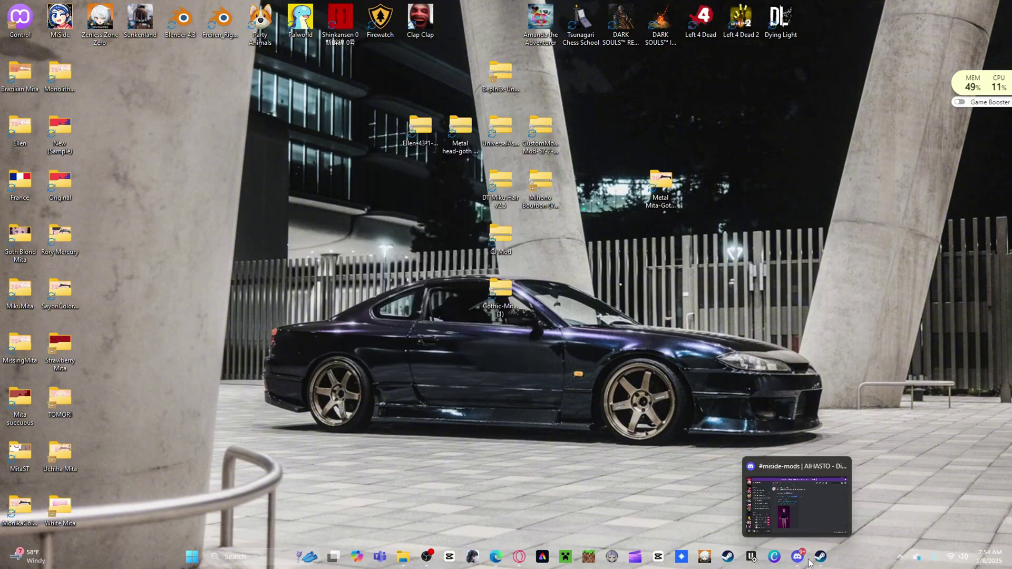
{"action": "left_click", "coordinate": [818, 514]}
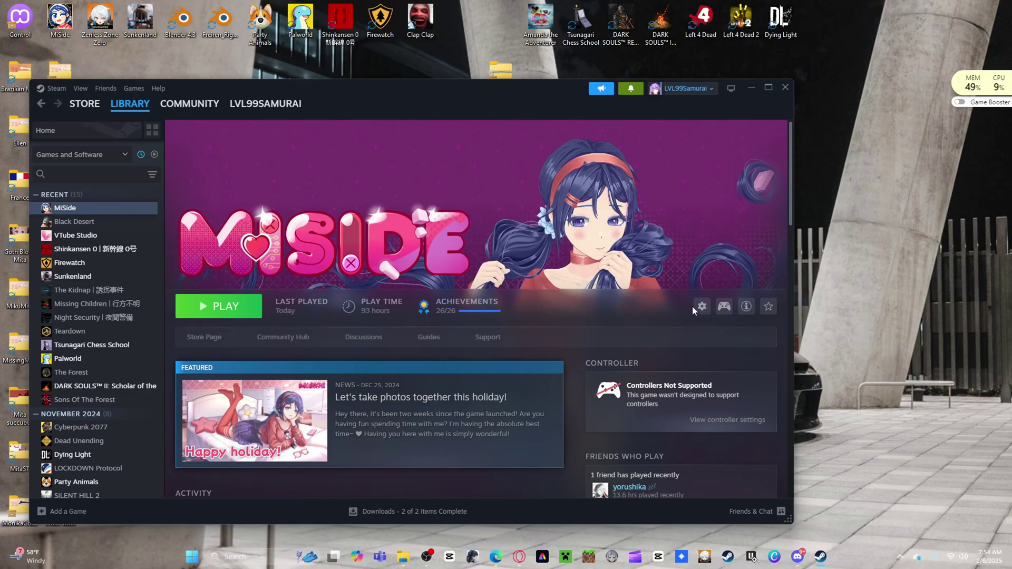
{"action": "left_click", "coordinate": [700, 307]}
{"action": "mouse_move", "coordinate": [722, 361]}
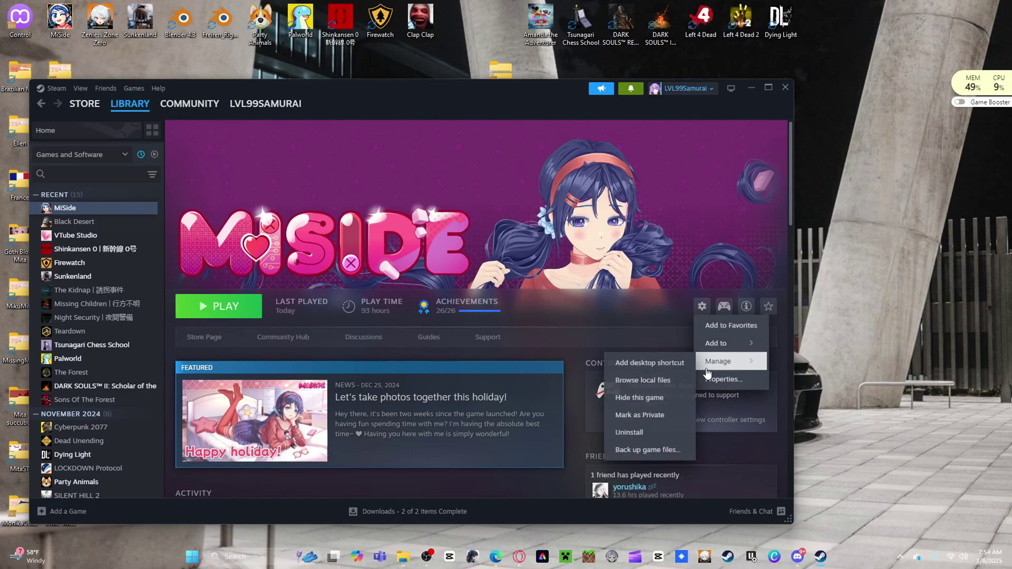
{"action": "left_click", "coordinate": [673, 381]}
{"action": "double_click", "coordinate": [362, 415]}
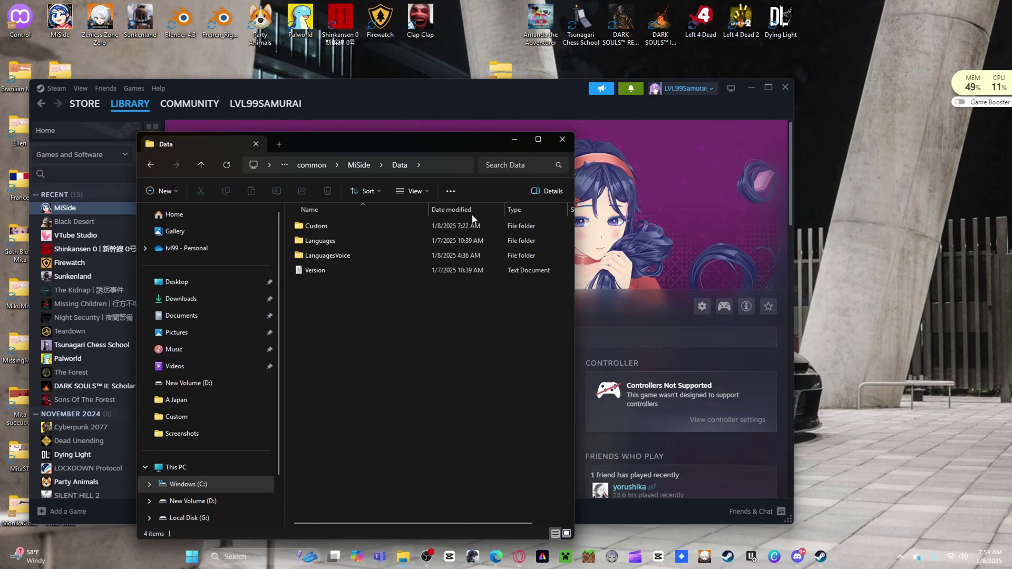
{"action": "double_click", "coordinate": [438, 225]}
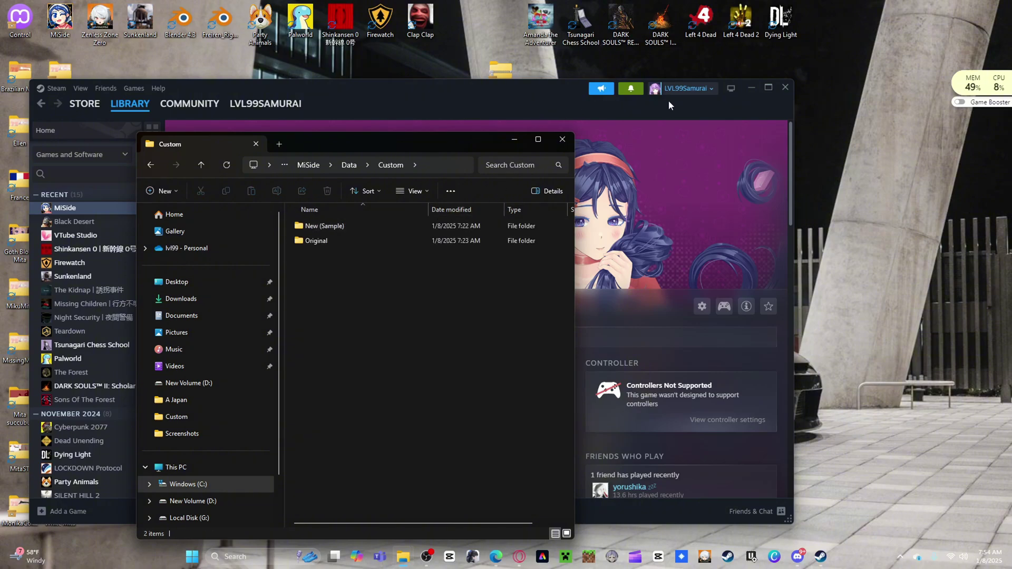
- Minimize Steam, copy the Metal Mita-Goth Mita (more black) folder from the desktop into Custom, check its contents and close the window
{"action": "left_click", "coordinate": [751, 88]}
{"action": "left_click_drag", "start_coordinate": [658, 185], "coordinate": [351, 277]}
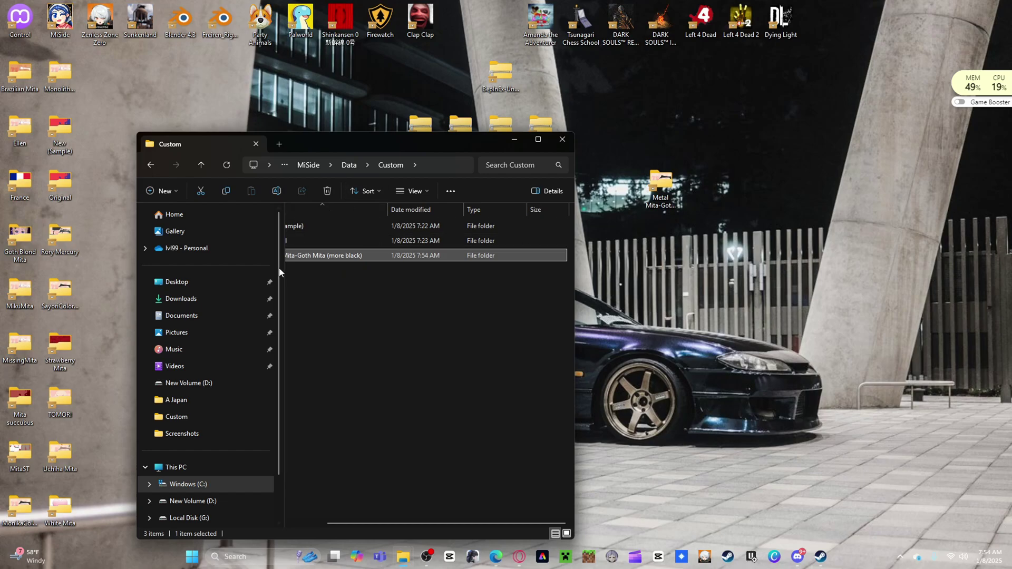
{"action": "left_click_drag", "start_coordinate": [390, 523], "coordinate": [357, 522]}
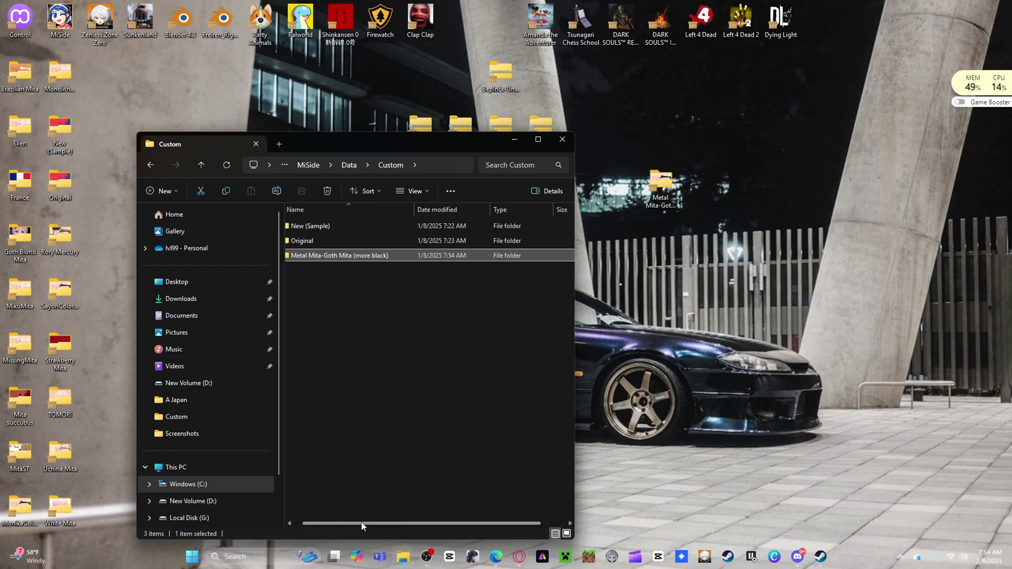
{"action": "double_click", "coordinate": [333, 257]}
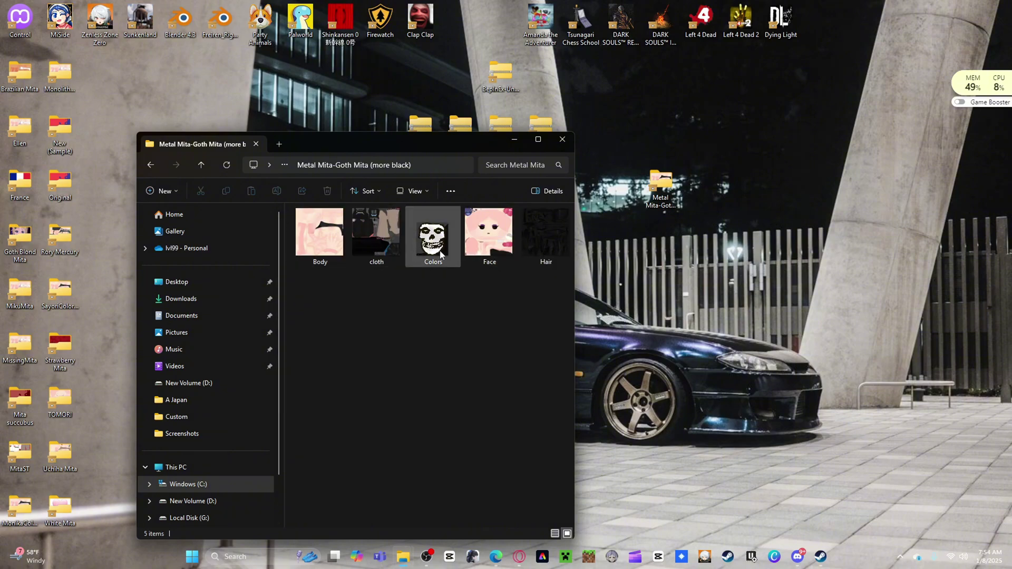
{"action": "left_click", "coordinate": [563, 139]}
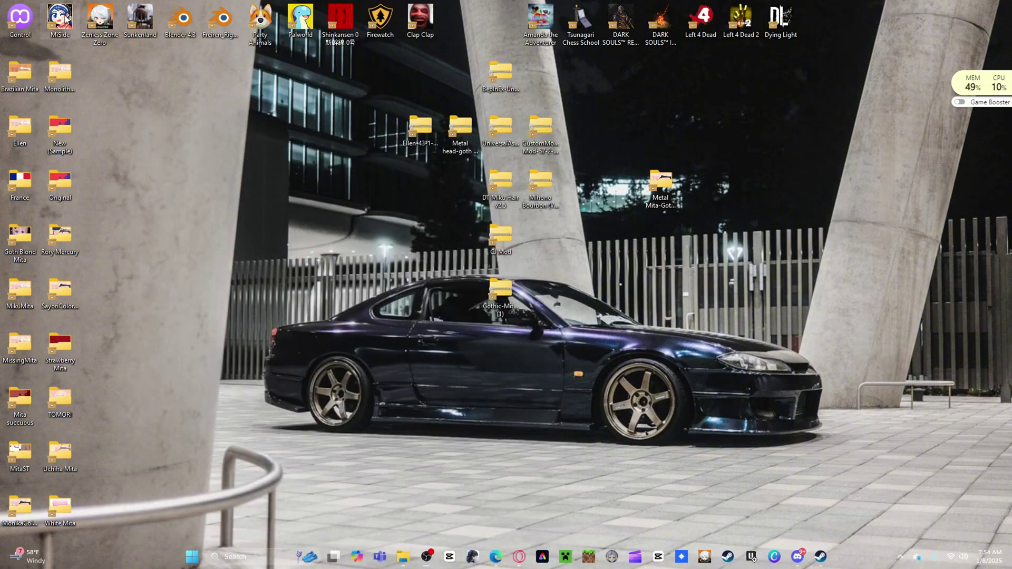
- Launch MiSide, apply the skull-icon Metal Goth skin to Mita's default clothes and preview a different pose
{"action": "double_click", "coordinate": [69, 19]}
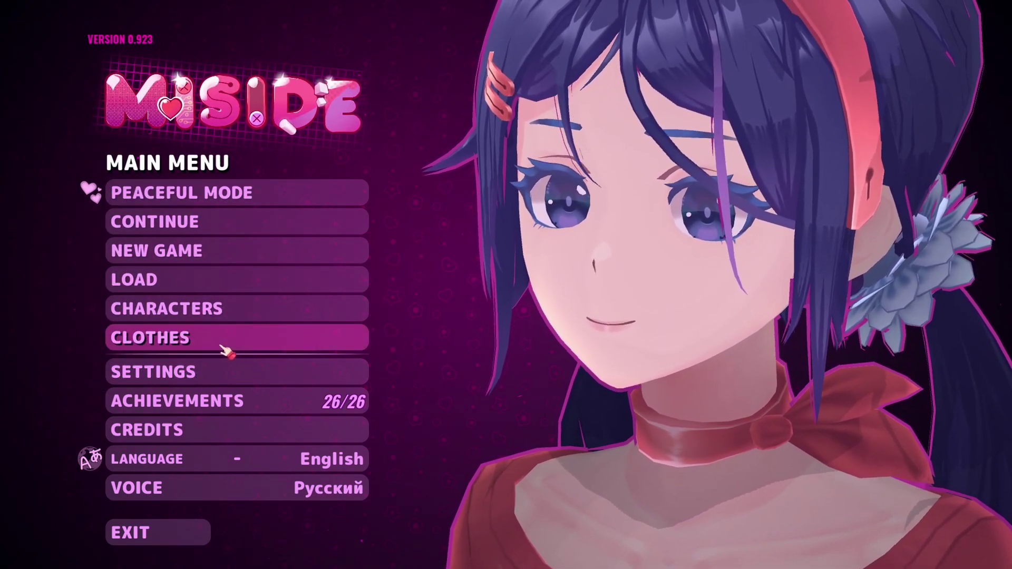
{"action": "left_click", "coordinate": [227, 344]}
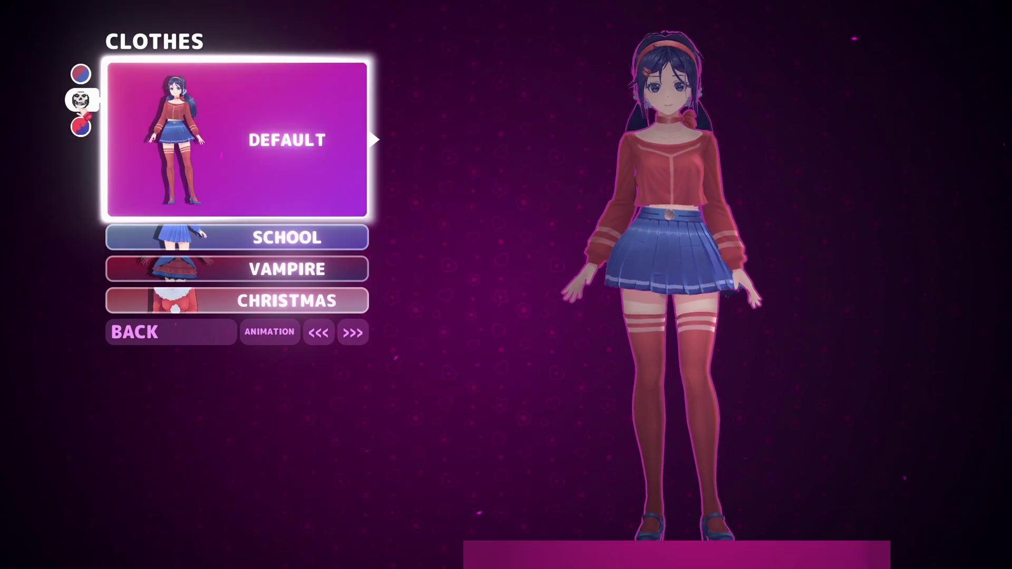
{"action": "left_click", "coordinate": [79, 100]}
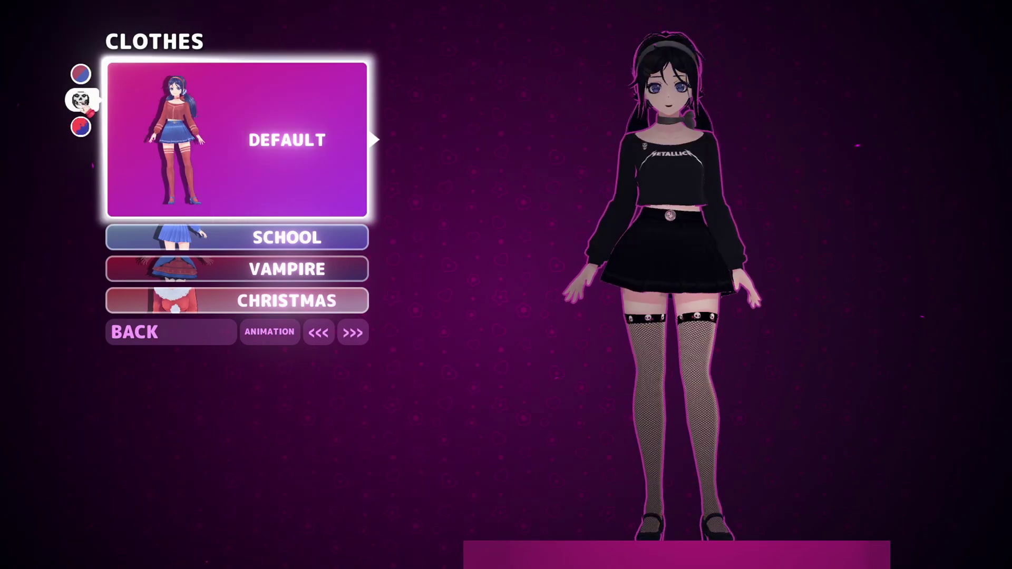
{"action": "left_click", "coordinate": [352, 333]}
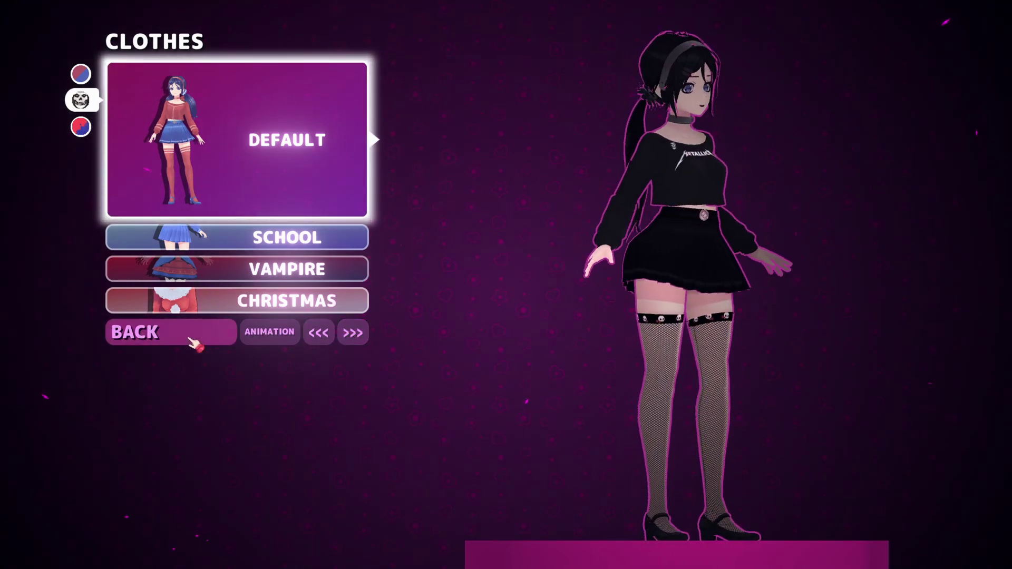
- Leave the clothes screen and quit MiSide
{"action": "left_click", "coordinate": [192, 337]}
{"action": "left_click", "coordinate": [182, 529]}
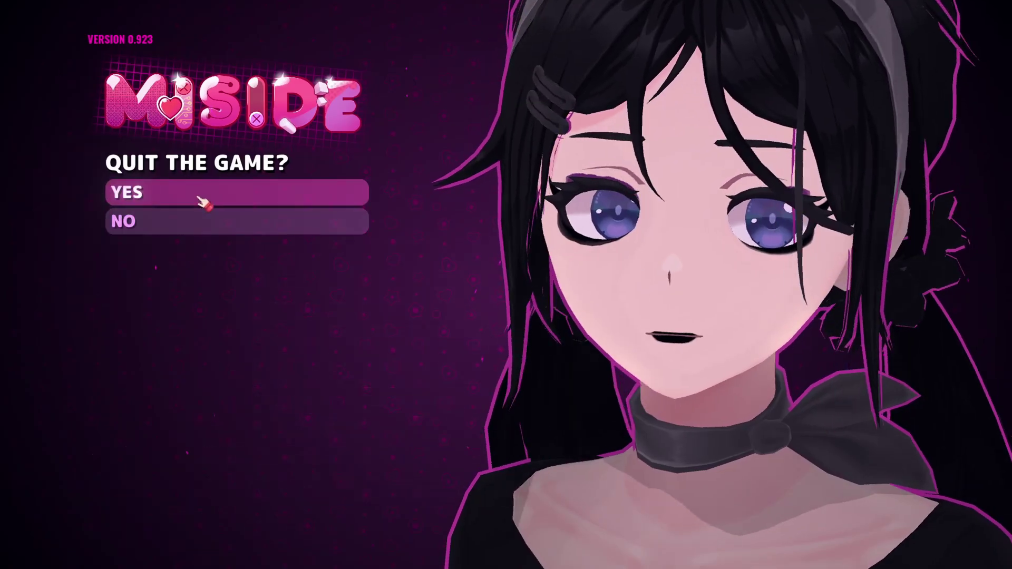
{"action": "left_click", "coordinate": [266, 199]}
- Switch to File Explorer, return to MiSide's main game folder, reposition the window and minimize it
{"action": "mouse_move", "coordinate": [800, 560]}
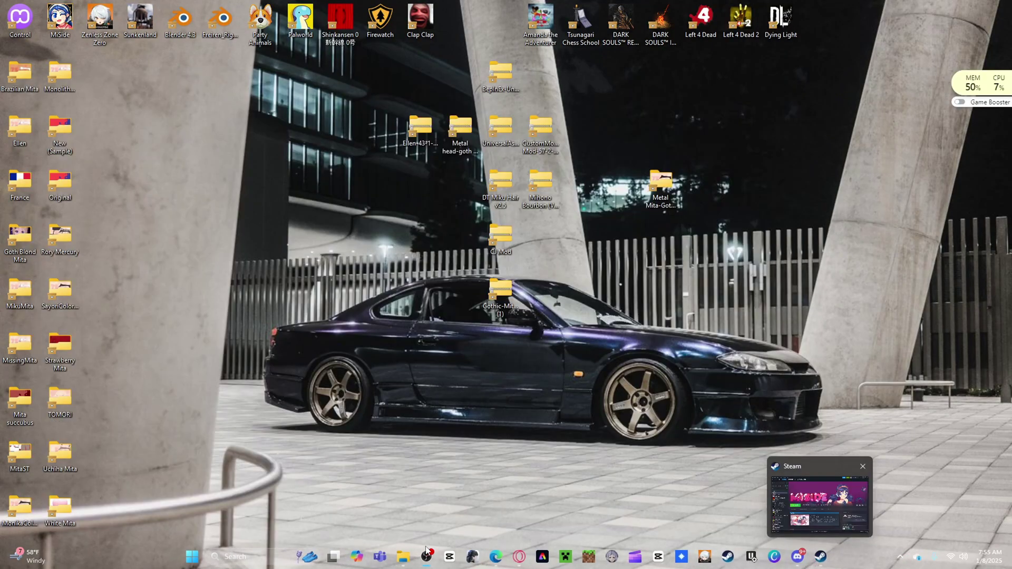
{"action": "mouse_move", "coordinate": [401, 561]}
{"action": "left_click", "coordinate": [403, 511]}
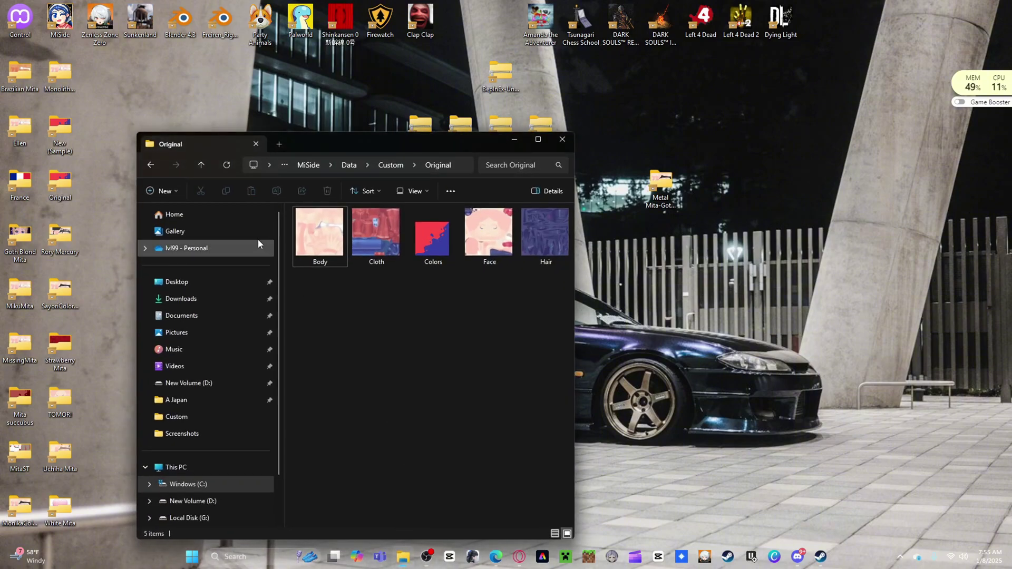
{"action": "left_click", "coordinate": [146, 165]}
{"action": "left_click", "coordinate": [151, 166]}
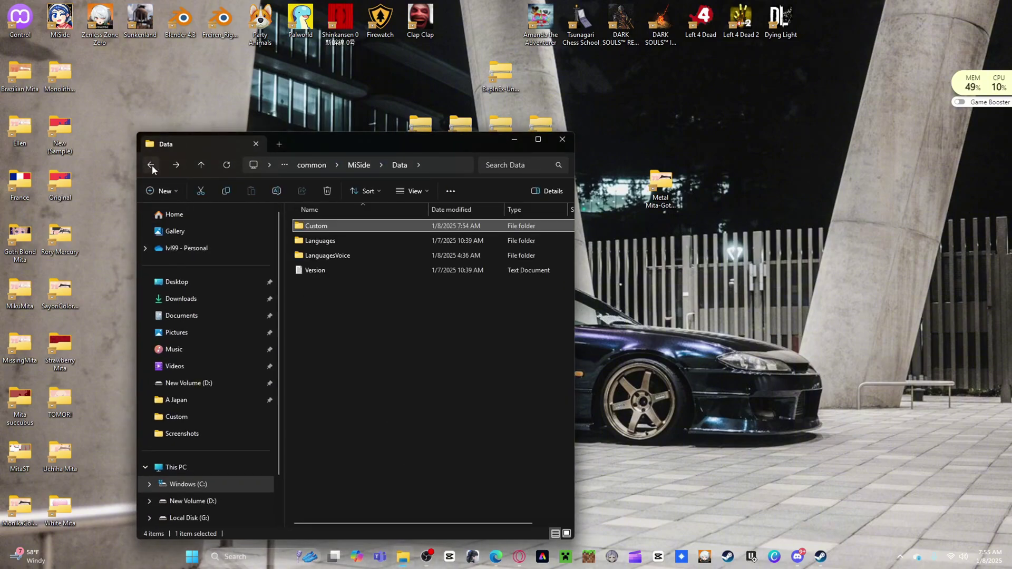
{"action": "left_click", "coordinate": [153, 166]}
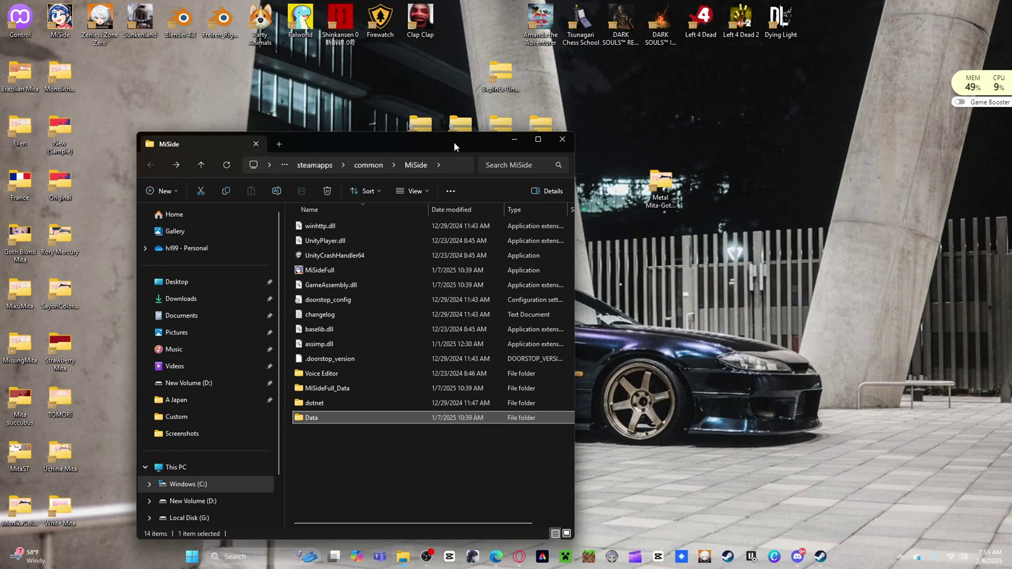
{"action": "left_click_drag", "start_coordinate": [453, 142], "coordinate": [277, 110]}
{"action": "left_click", "coordinate": [335, 108]}
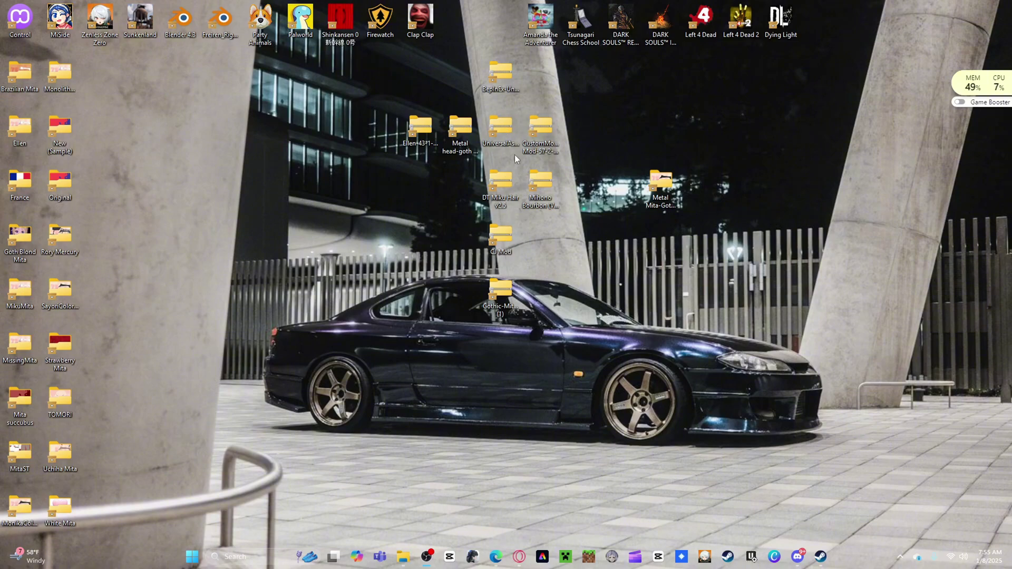
- Set the BepInEx and UniversalAssetLoader archives apart from the other mod files on the desktop
{"action": "left_click_drag", "start_coordinate": [488, 88], "coordinate": [310, 174]}
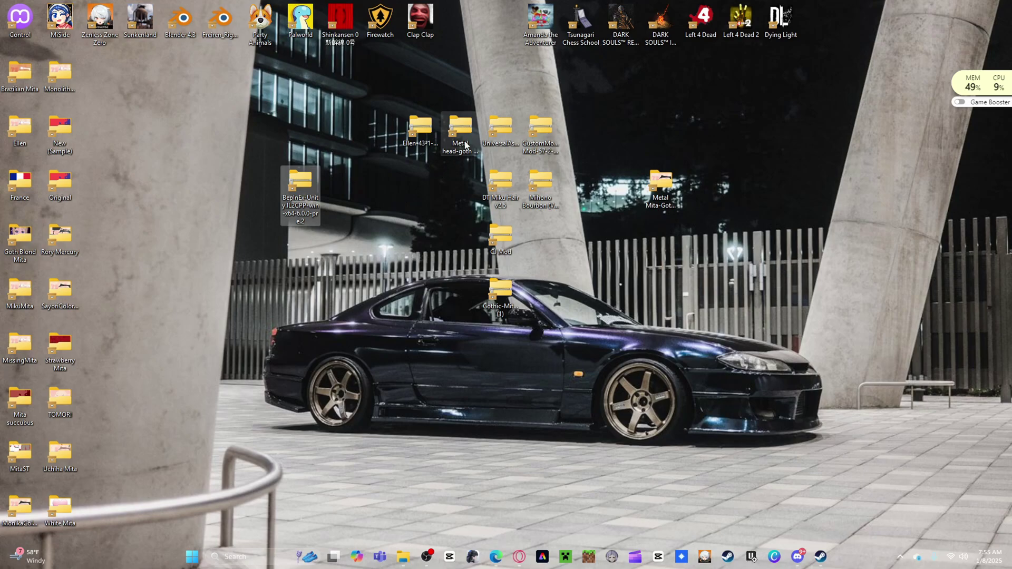
{"action": "left_click_drag", "start_coordinate": [504, 131], "coordinate": [479, 167]}
{"action": "left_click_drag", "start_coordinate": [311, 240], "coordinate": [301, 240]}
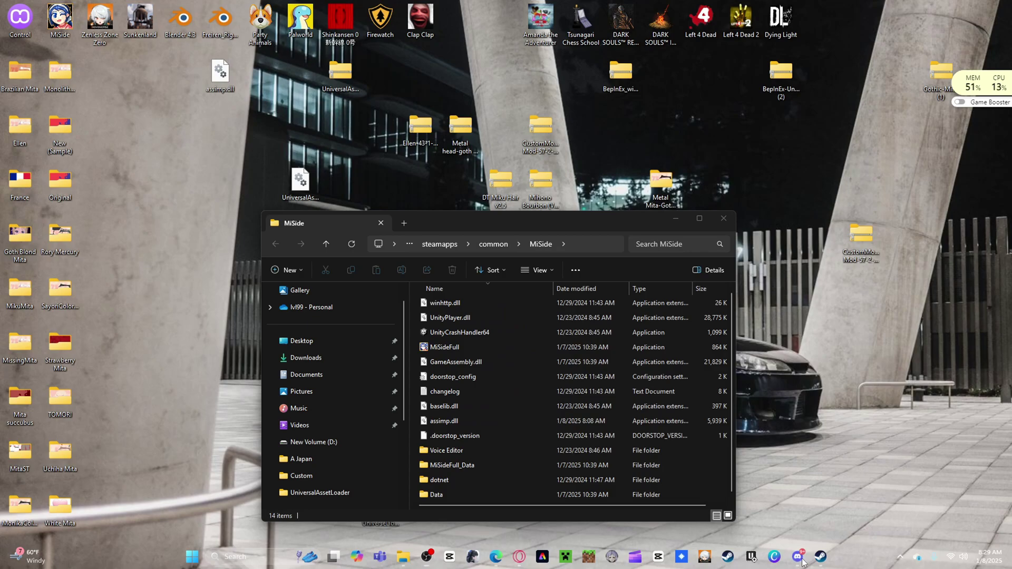
- Switch to Discord and browse the miside-mods channel back to the CJ from GTA: San Andreas skin post
{"action": "left_click", "coordinate": [802, 561]}
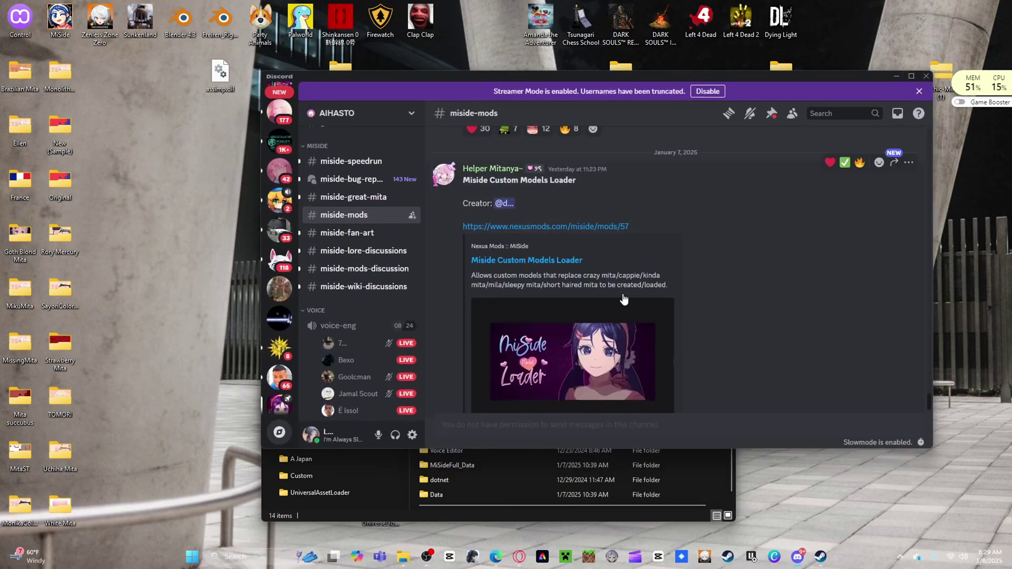
{"action": "scroll", "coordinate": [556, 253], "scroll_direction": "up", "scroll_amount": 5}
{"action": "scroll", "coordinate": [559, 265], "scroll_direction": "up", "scroll_amount": 10}
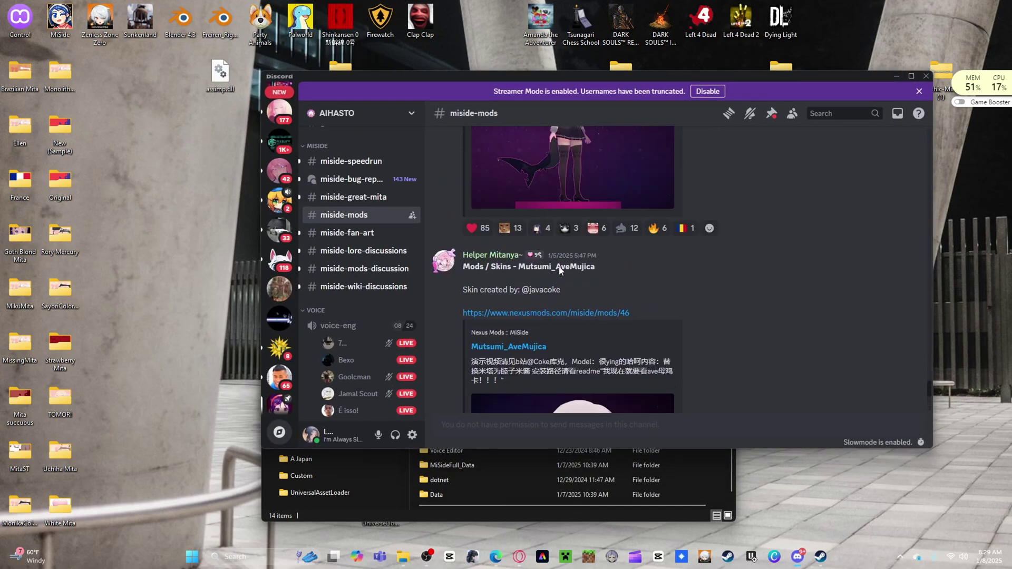
{"action": "scroll", "coordinate": [559, 266], "scroll_direction": "up", "scroll_amount": 10}
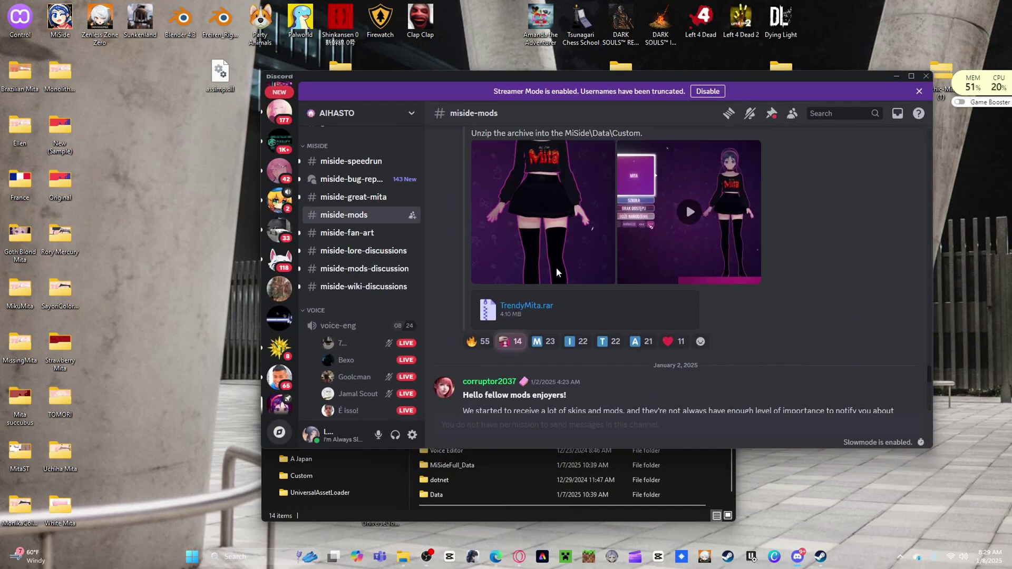
{"action": "scroll", "coordinate": [557, 271], "scroll_direction": "up", "scroll_amount": 10}
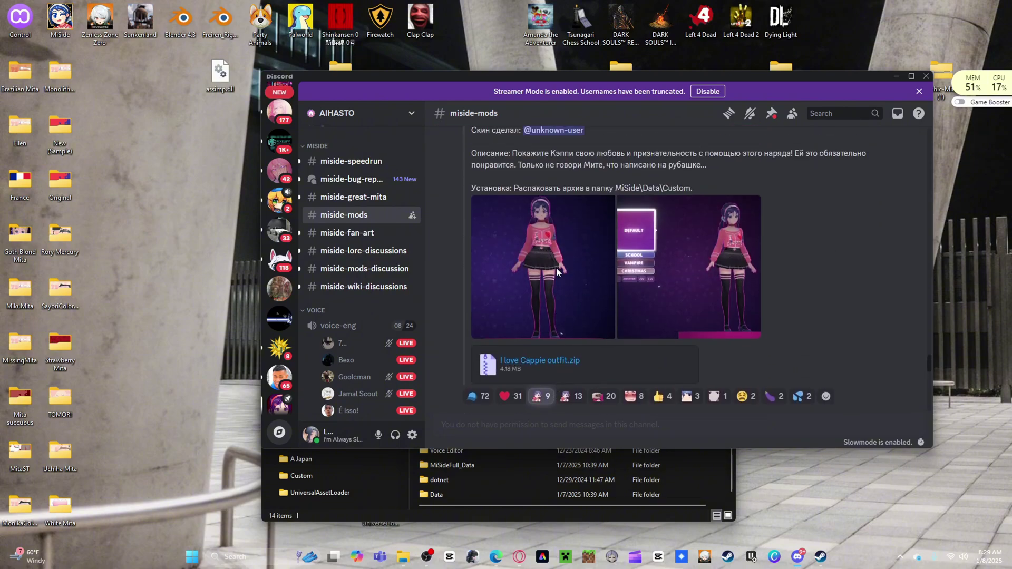
{"action": "scroll", "coordinate": [562, 273], "scroll_direction": "up", "scroll_amount": 10}
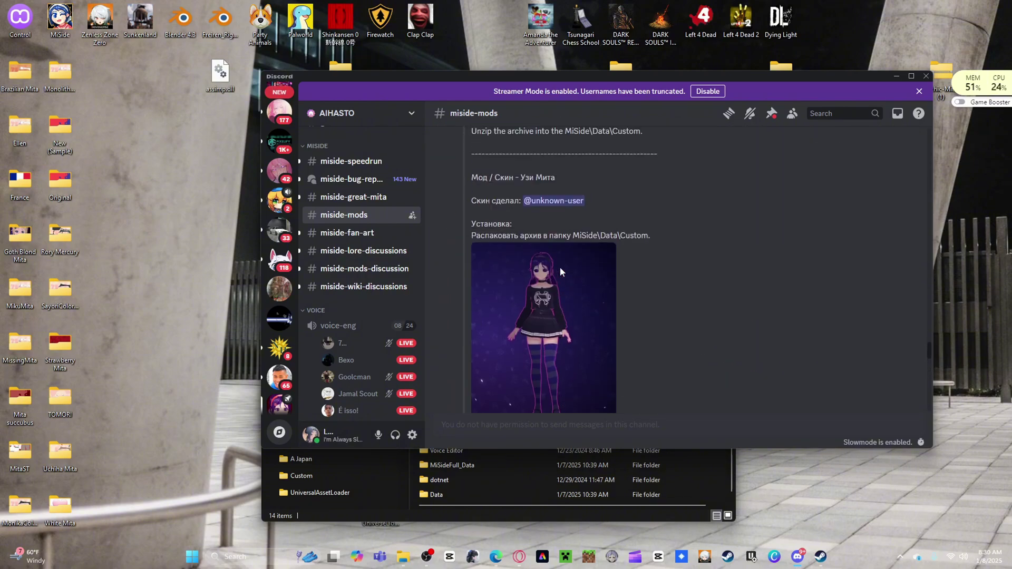
{"action": "scroll", "coordinate": [562, 271], "scroll_direction": "up", "scroll_amount": 10}
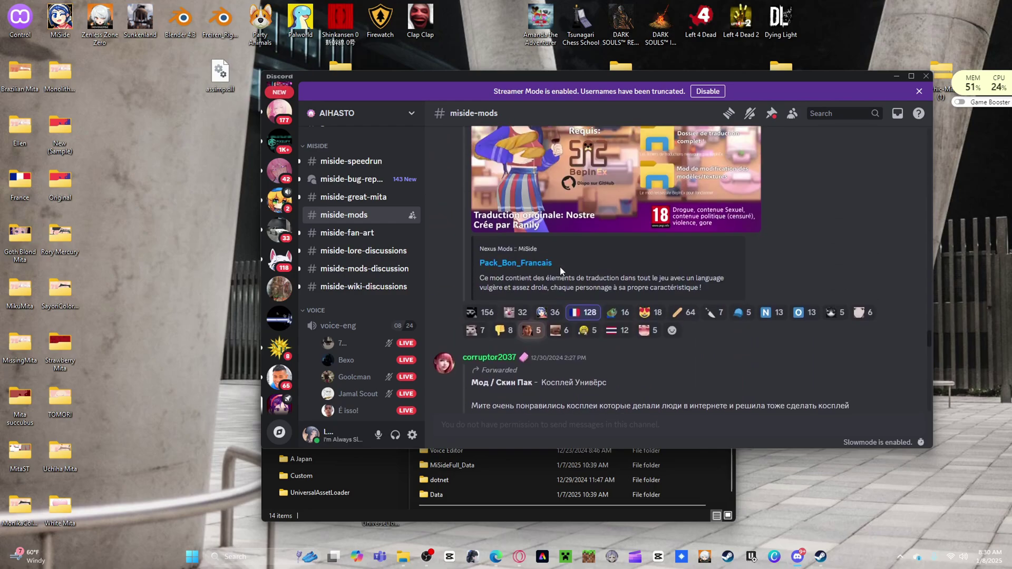
{"action": "scroll", "coordinate": [562, 264], "scroll_direction": "up", "scroll_amount": 10}
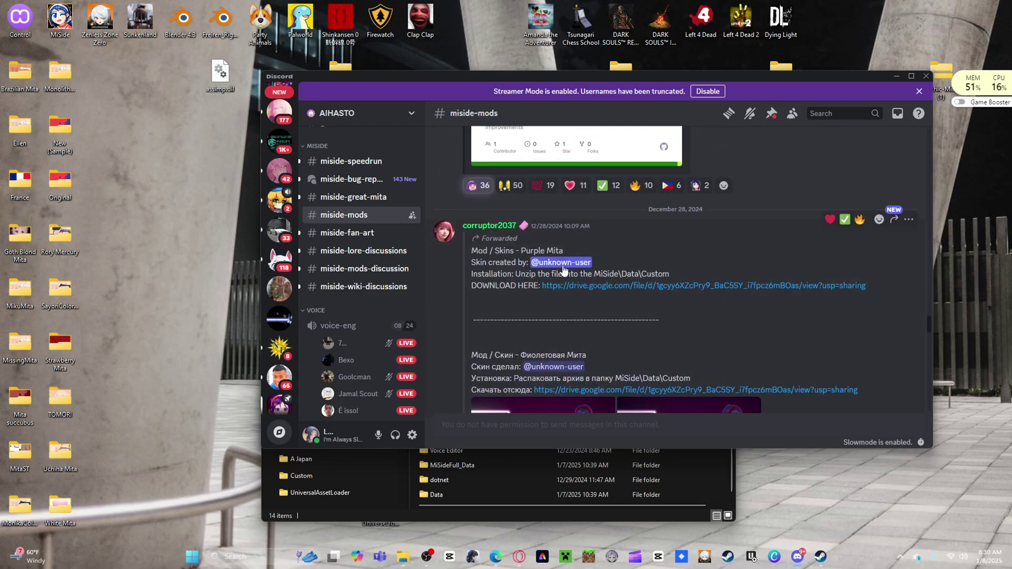
{"action": "scroll", "coordinate": [571, 269], "scroll_direction": "up", "scroll_amount": 10}
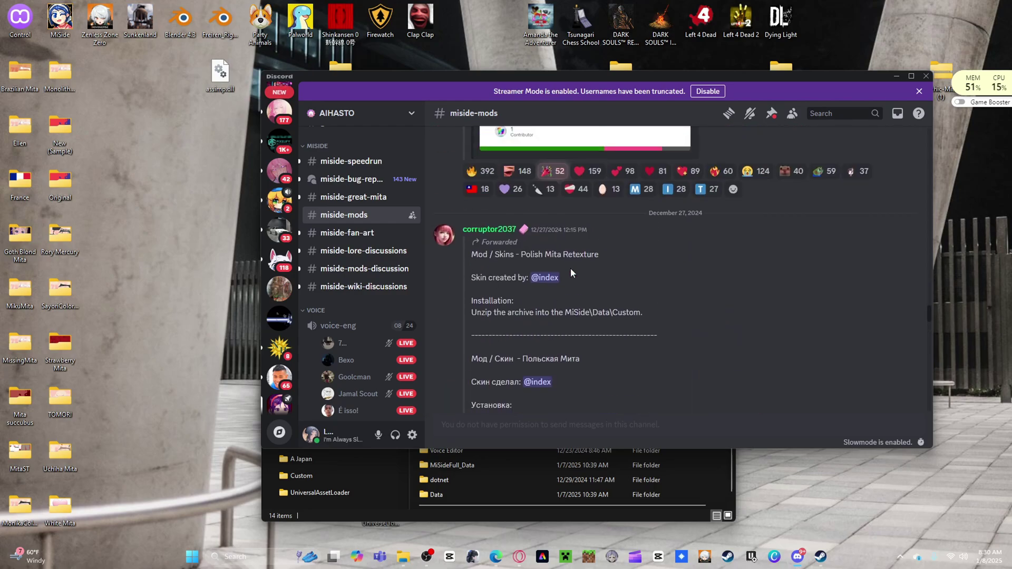
{"action": "scroll", "coordinate": [573, 271], "scroll_direction": "up", "scroll_amount": 10}
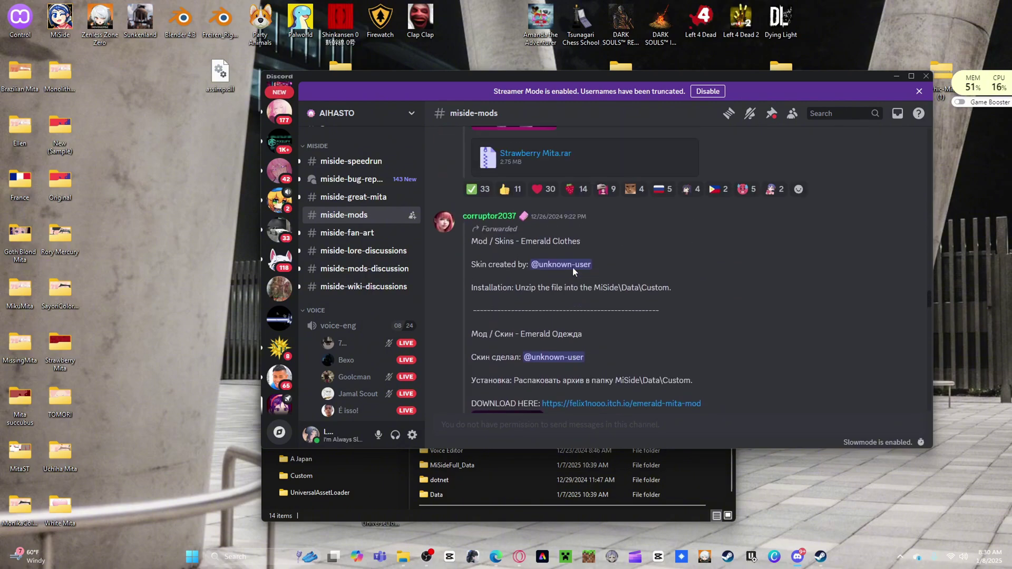
{"action": "scroll", "coordinate": [573, 267], "scroll_direction": "up", "scroll_amount": 10}
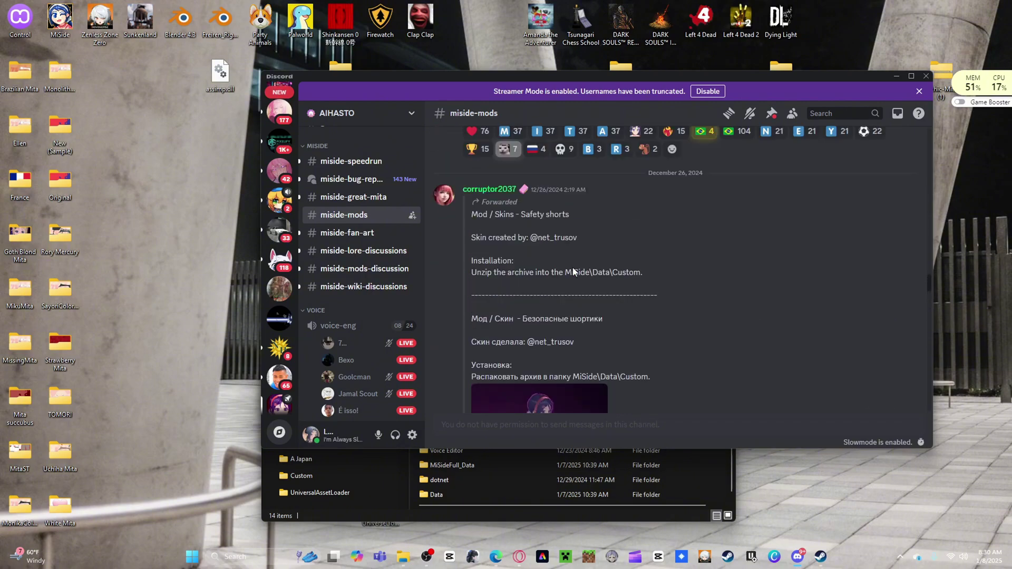
{"action": "scroll", "coordinate": [573, 267], "scroll_direction": "up", "scroll_amount": 10}
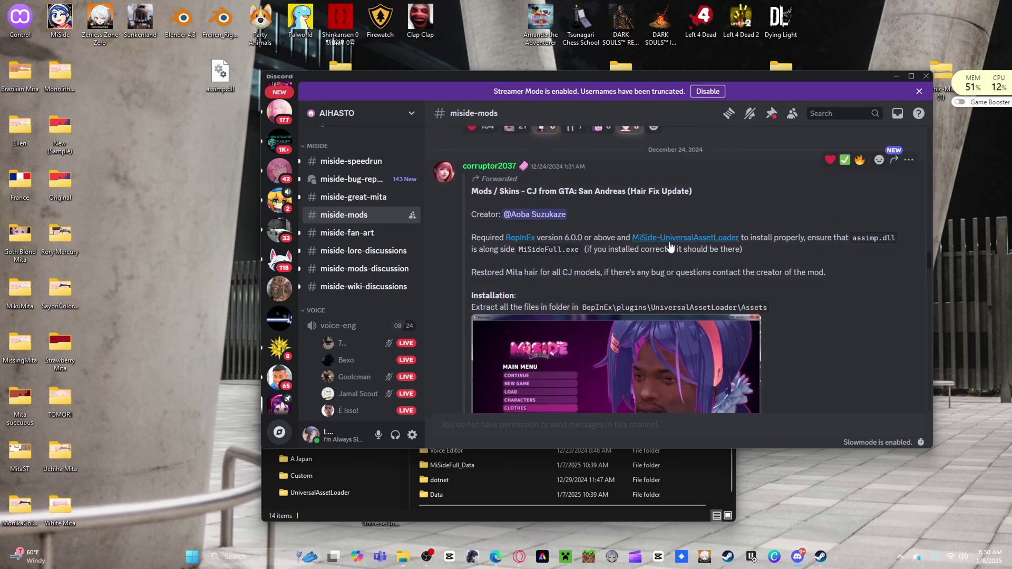
- Follow the CJ post's MiSide-UniversalAssetLoader link to its latest GitHub release page in the browser
{"action": "left_click", "coordinate": [669, 240]}
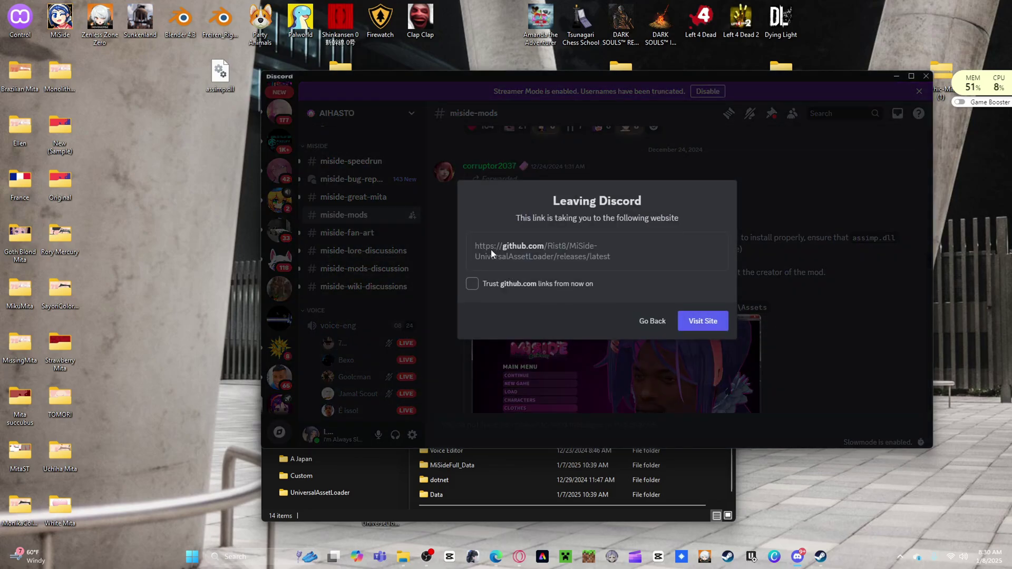
{"action": "left_click", "coordinate": [702, 320]}
{"action": "left_click", "coordinate": [782, 150]}
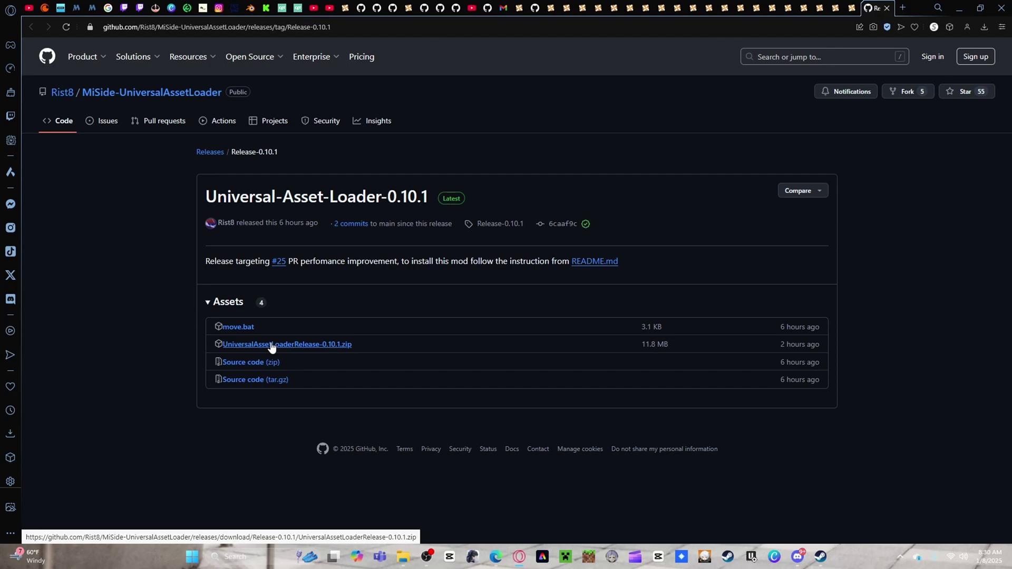
- Open the release's README.md and examine the BepInEx installation guide, including the download link, extraction path and example game directory
{"action": "left_click", "coordinate": [595, 261]}
{"action": "scroll", "coordinate": [598, 290], "scroll_direction": "down", "scroll_amount": 12}
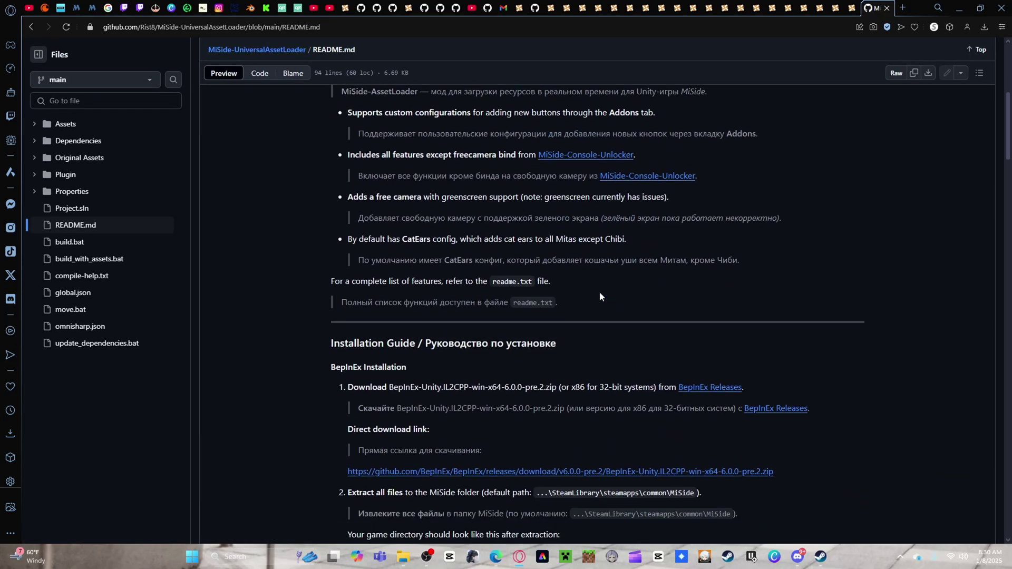
{"action": "scroll", "coordinate": [407, 360], "scroll_direction": "down", "scroll_amount": 3}
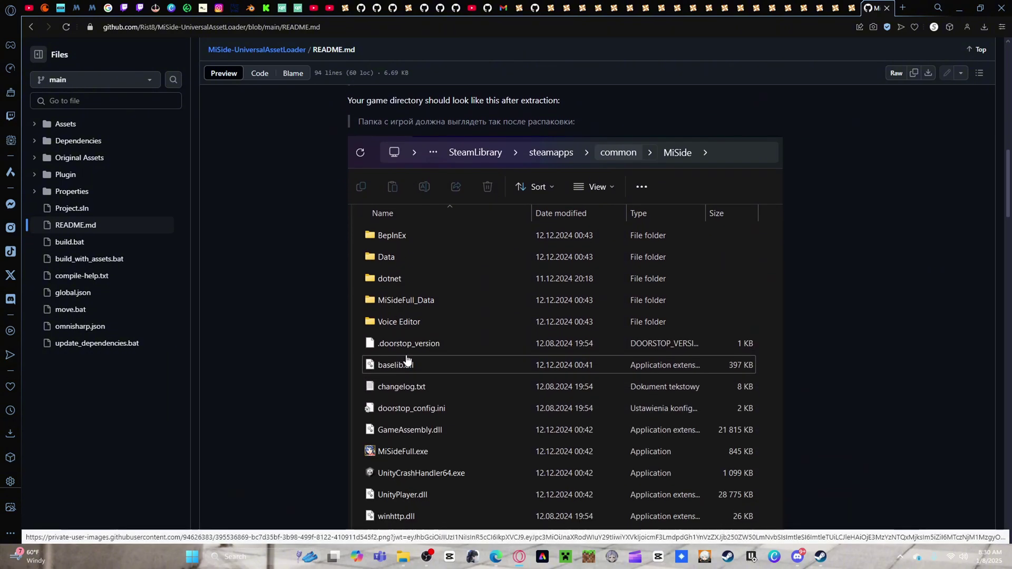
{"action": "scroll", "coordinate": [396, 363], "scroll_direction": "up", "scroll_amount": 4}
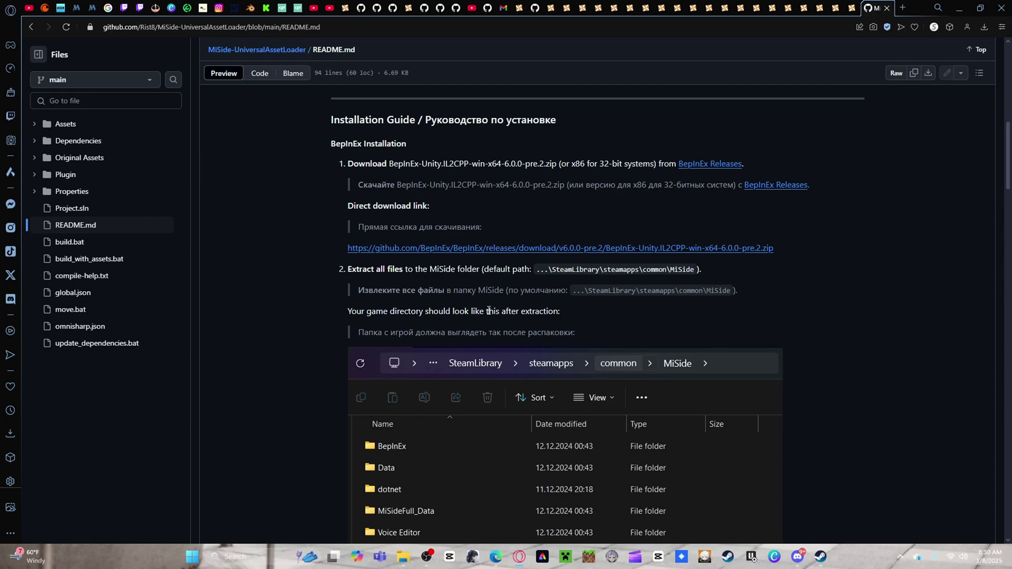
{"action": "scroll", "coordinate": [527, 315], "scroll_direction": "down", "scroll_amount": 3}
{"action": "scroll", "coordinate": [530, 317], "scroll_direction": "down", "scroll_amount": 1}
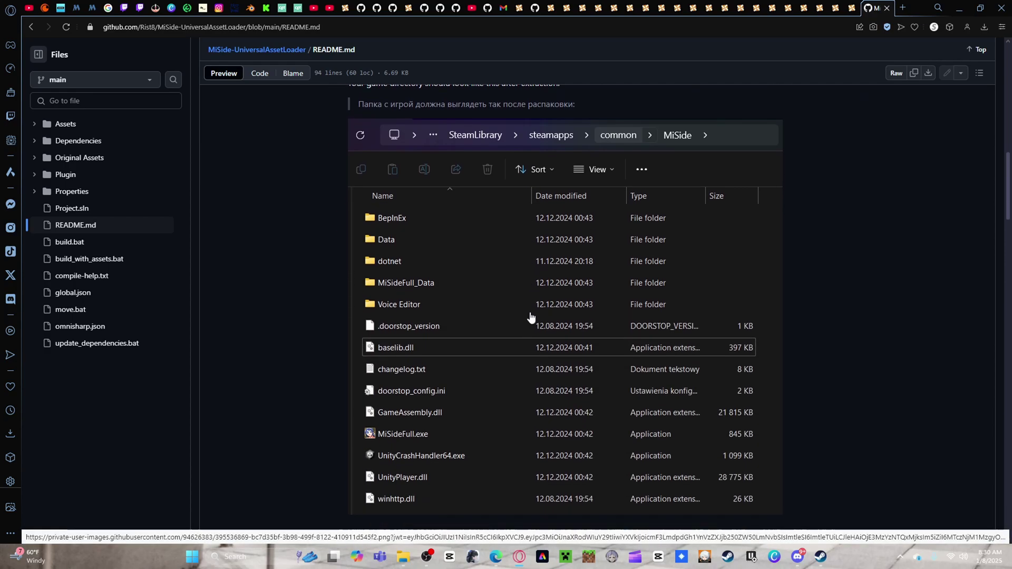
{"action": "scroll", "coordinate": [530, 317], "scroll_direction": "down", "scroll_amount": 1}
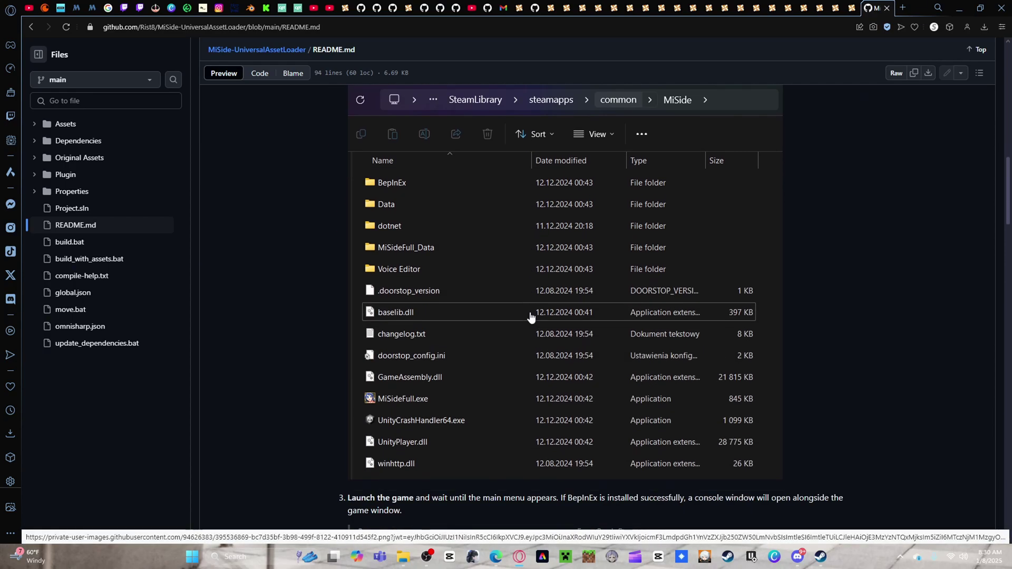
{"action": "scroll", "coordinate": [530, 315], "scroll_direction": "up", "scroll_amount": 3}
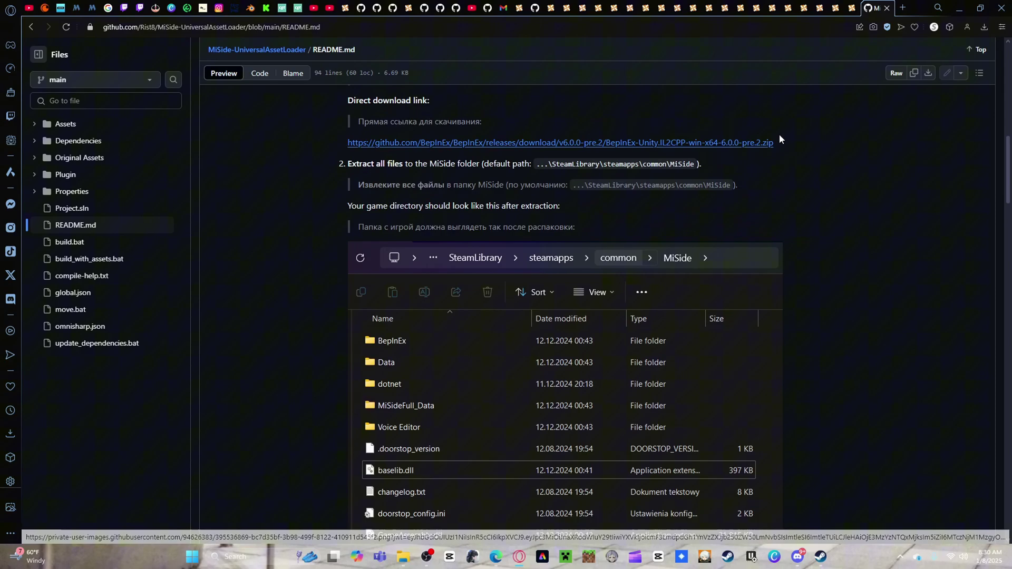
- Return to the desktop and open the BepInEx-Unity.IL2CPP-win-x64 archive, keeping the MiSide game folder accessible below it
{"action": "left_click", "coordinate": [960, 11]}
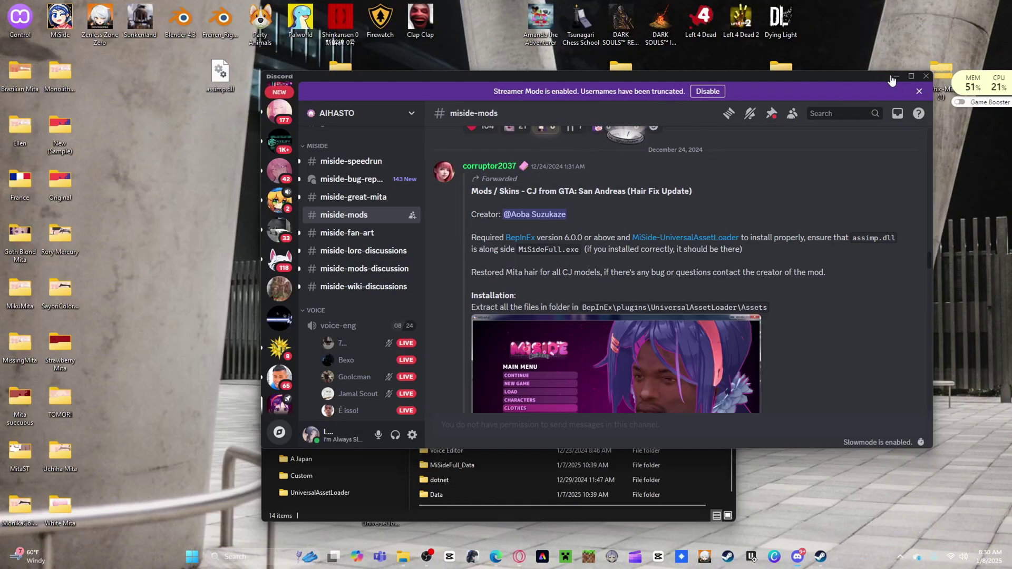
{"action": "left_click", "coordinate": [895, 77]}
{"action": "left_click_drag", "start_coordinate": [474, 224], "coordinate": [475, 292]}
{"action": "right_click", "coordinate": [620, 79]}
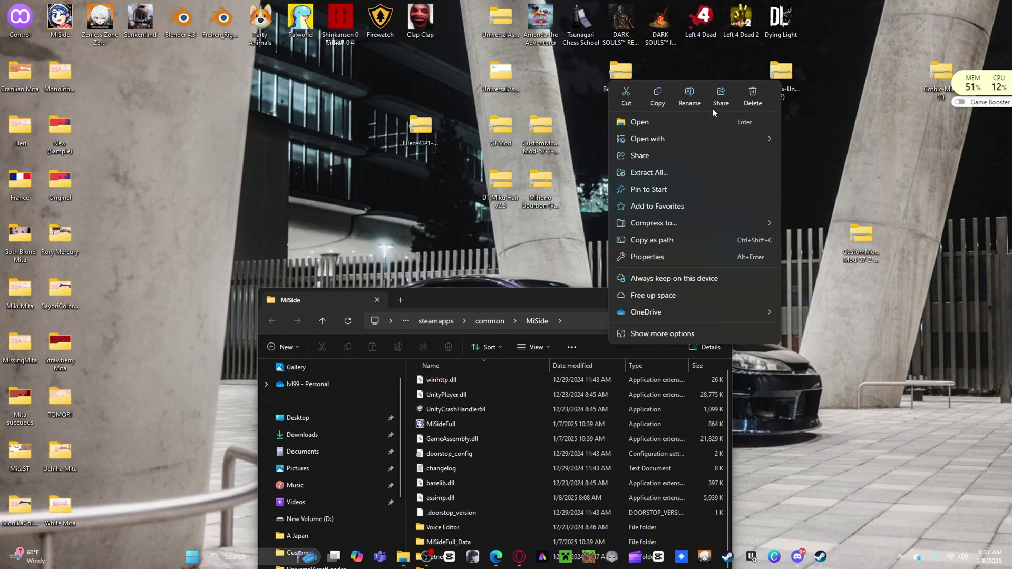
{"action": "left_click", "coordinate": [781, 79]}
{"action": "double_click", "coordinate": [782, 79]}
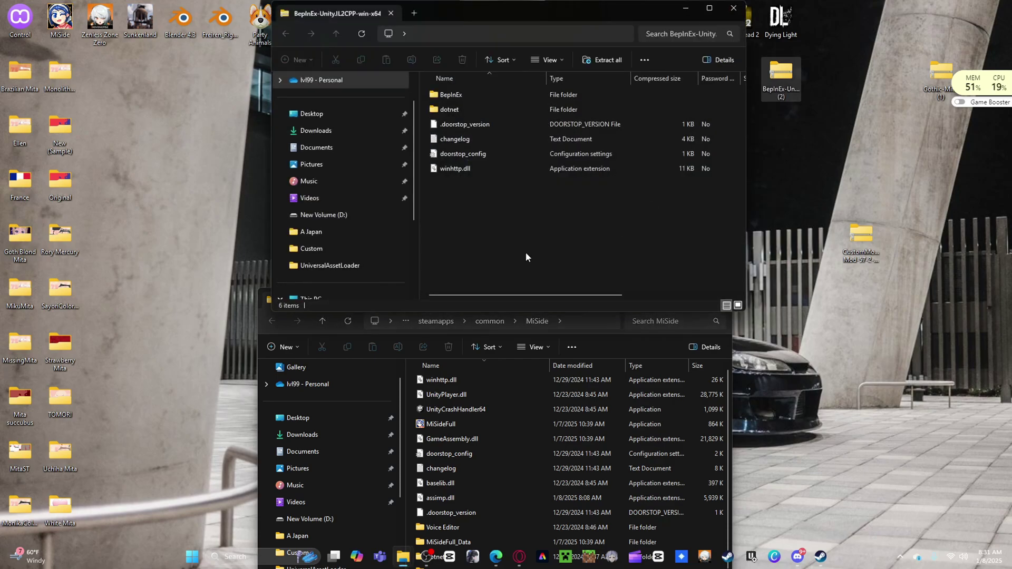
- Copy everything from the BepInEx archive into the MiSide folder, replacing the files with the same names, and close the archive
{"action": "key", "text": "ctrl+a"}
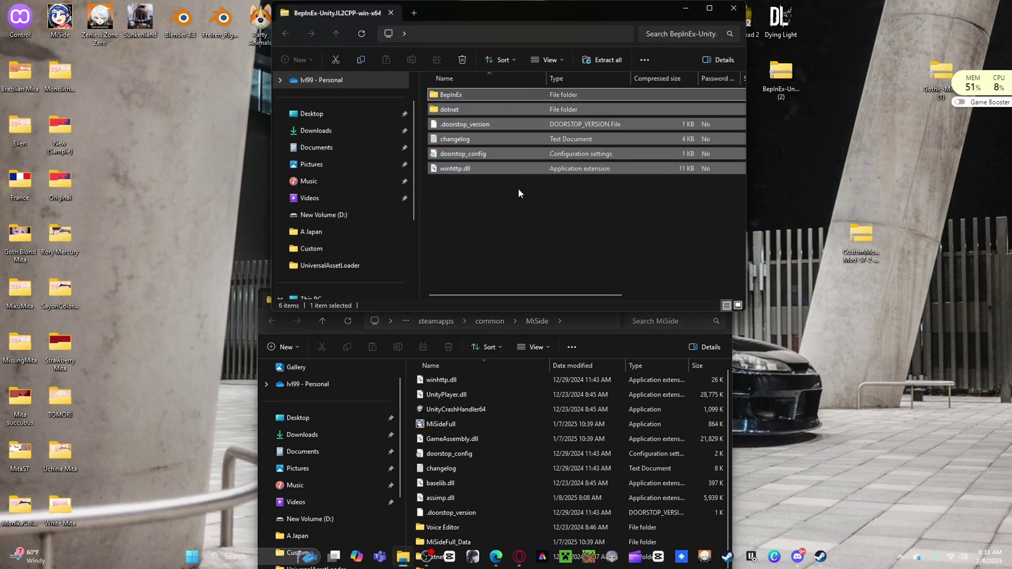
{"action": "left_click_drag", "start_coordinate": [611, 12], "coordinate": [472, 42]}
{"action": "left_click_drag", "start_coordinate": [634, 299], "coordinate": [976, 108]}
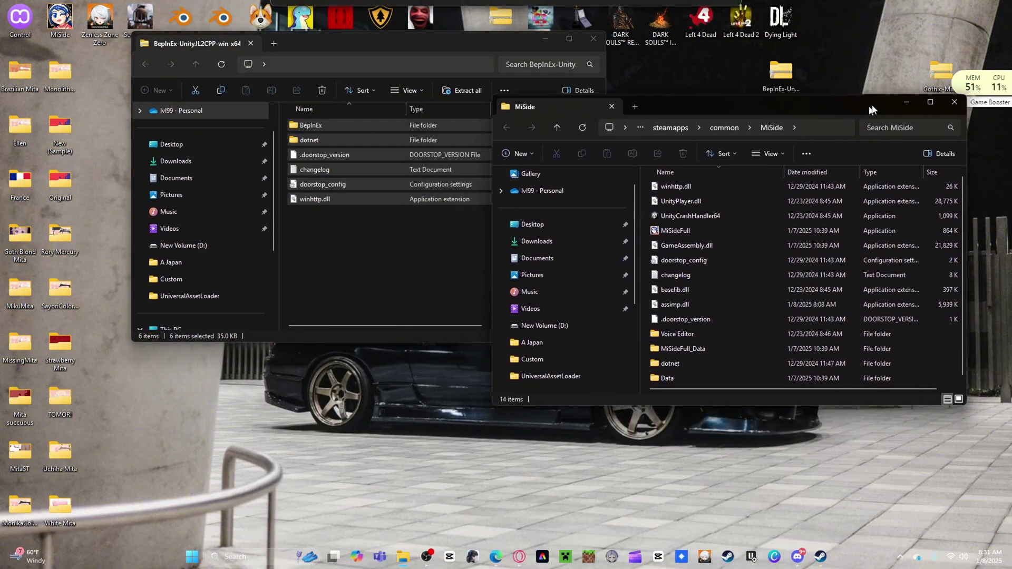
{"action": "left_click_drag", "start_coordinate": [331, 118], "coordinate": [814, 306]}
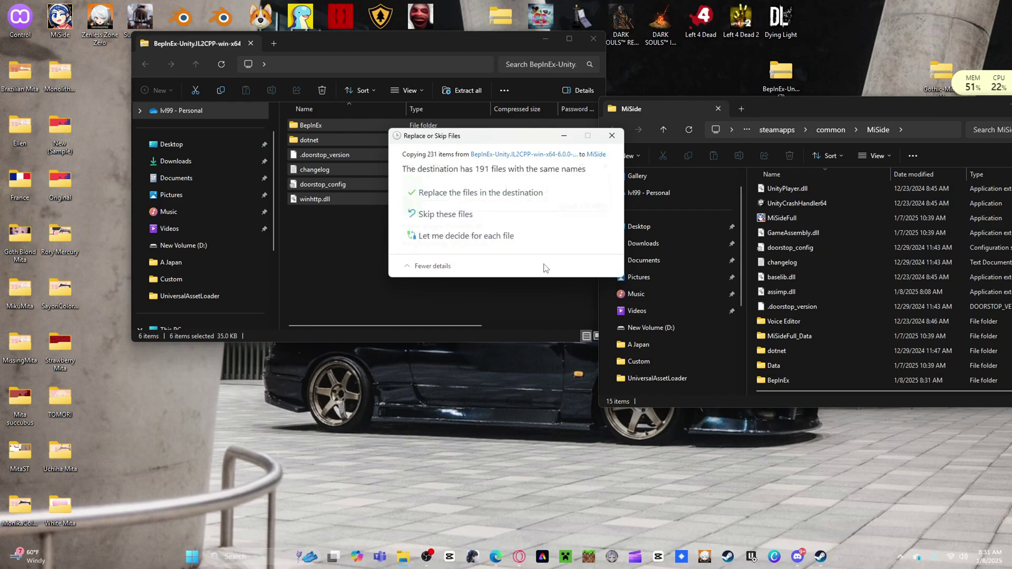
{"action": "left_click", "coordinate": [506, 192]}
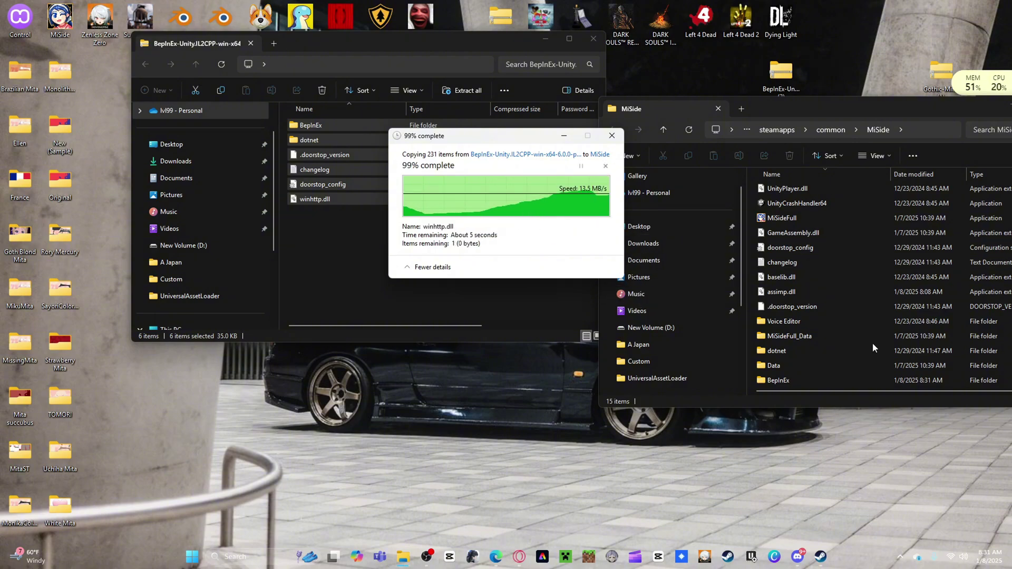
{"action": "left_click", "coordinate": [593, 38]}
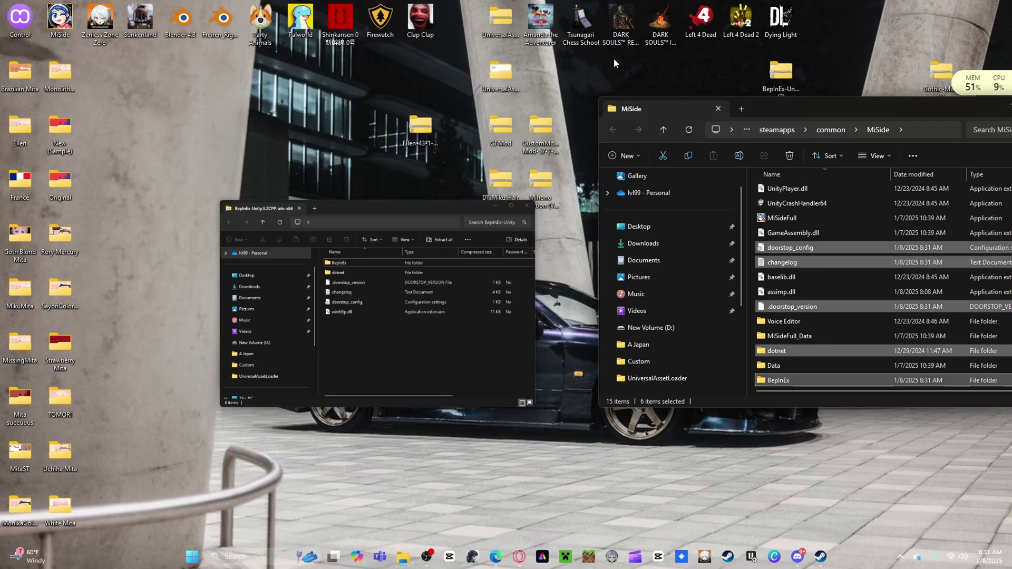
- Examine the core, patchers and plugins folders inside the MiSide game's BepInEx folder, finishing in plugins
{"action": "left_click_drag", "start_coordinate": [840, 107], "coordinate": [431, 131]}
{"action": "left_click", "coordinate": [711, 343]}
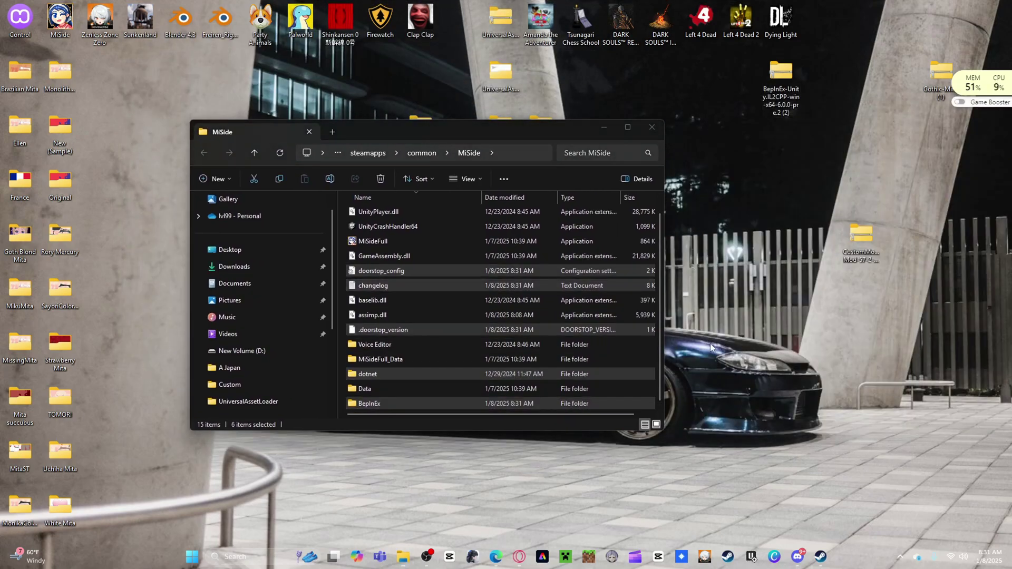
{"action": "double_click", "coordinate": [398, 404]}
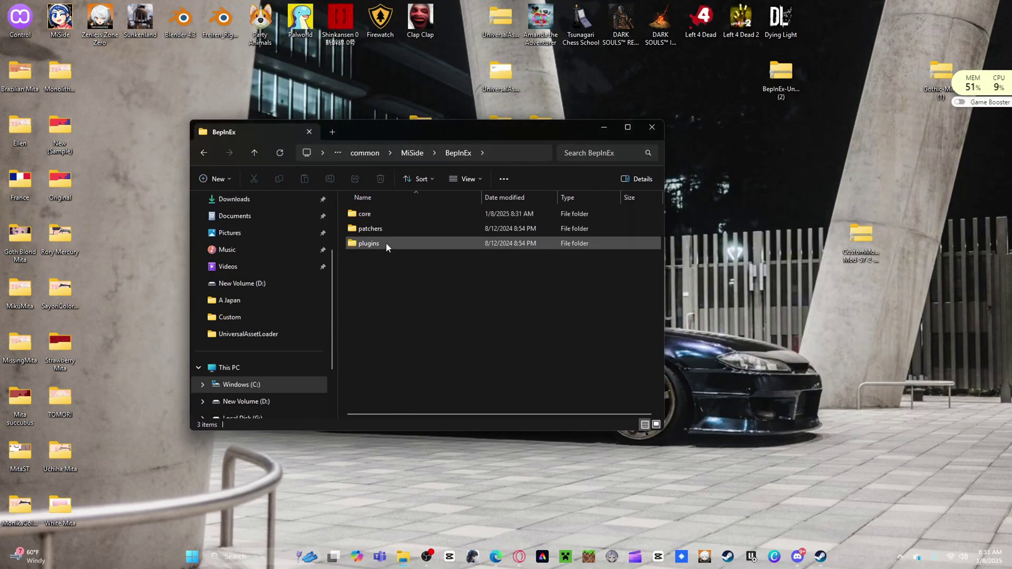
{"action": "double_click", "coordinate": [384, 239]}
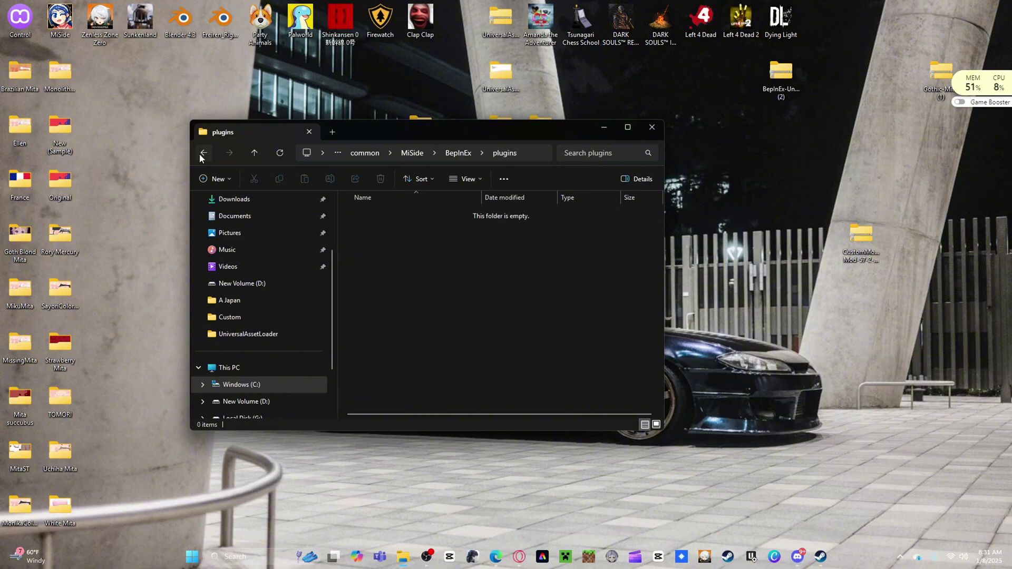
{"action": "left_click", "coordinate": [201, 154]}
{"action": "double_click", "coordinate": [382, 216]}
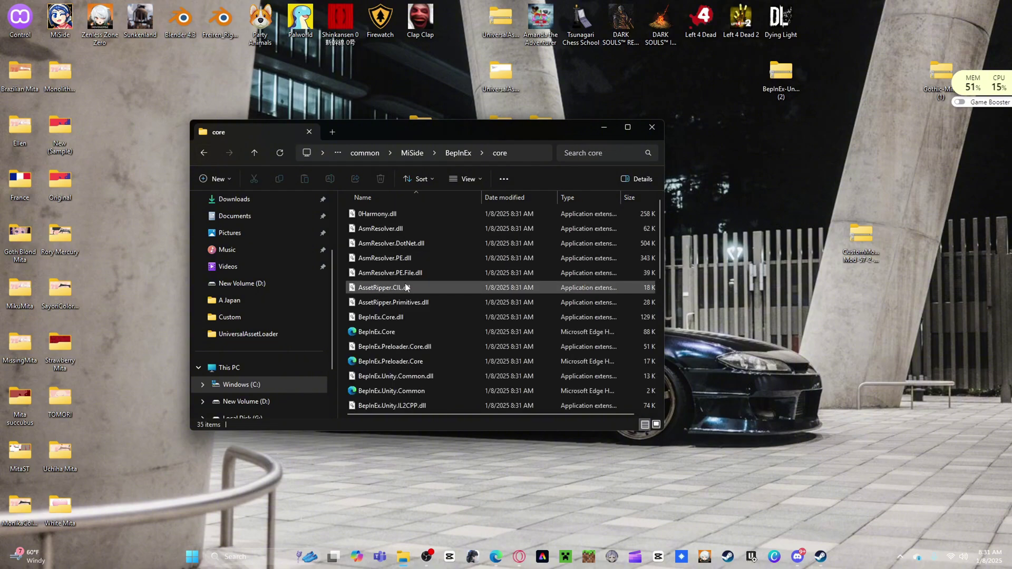
{"action": "left_click", "coordinate": [204, 153]}
{"action": "double_click", "coordinate": [439, 225]}
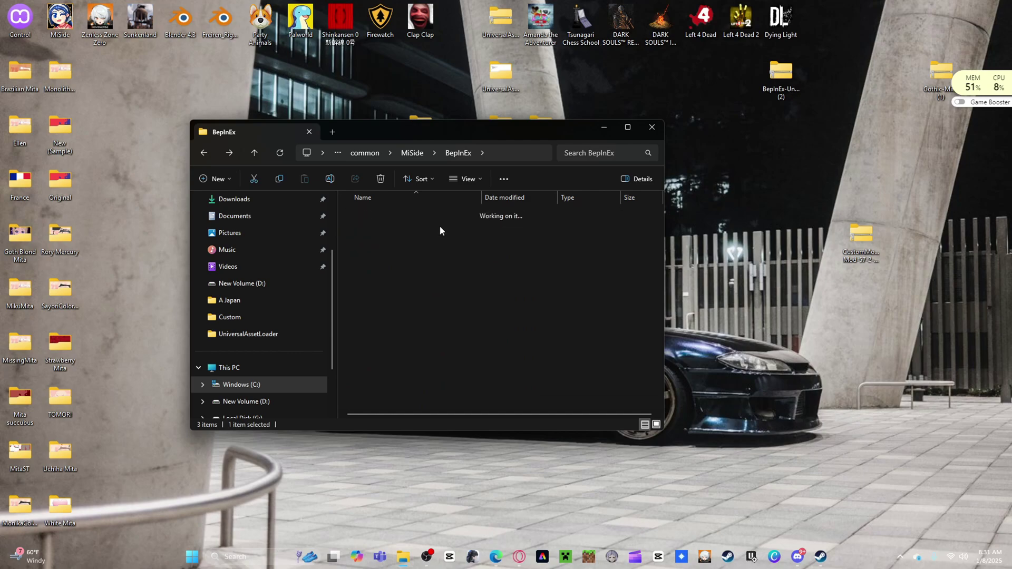
{"action": "left_click", "coordinate": [204, 153]}
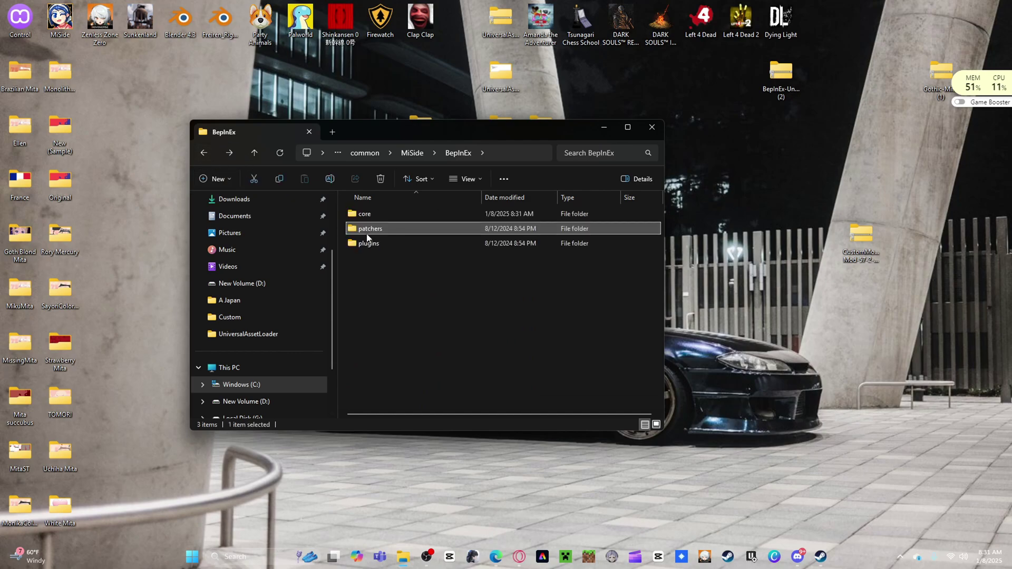
{"action": "double_click", "coordinate": [369, 243]}
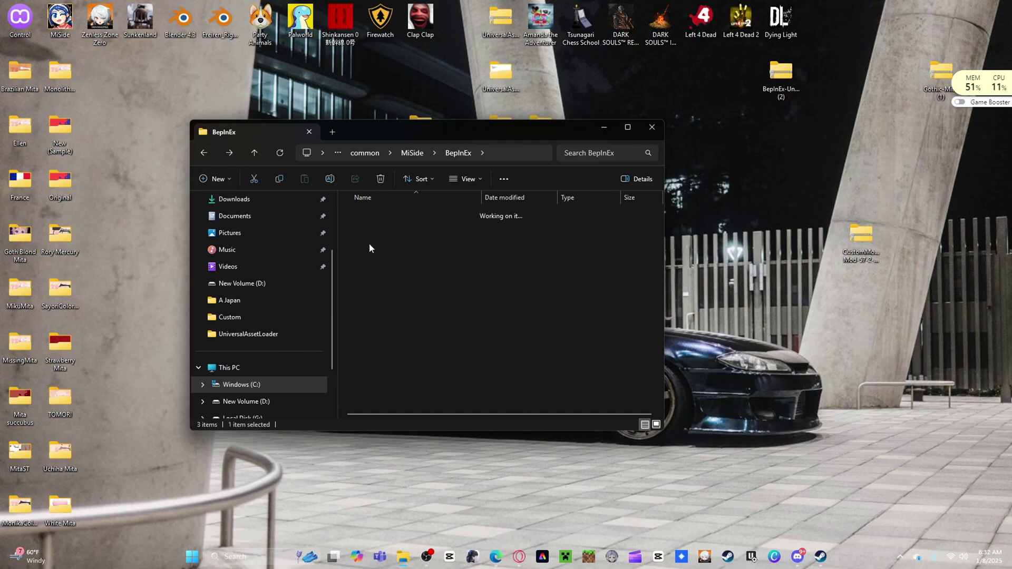
- Copy the UniversalAssetLoader folder from the archive's OuterFolder into MiSide\BepInEx\plugins, and close the archive
{"action": "left_click", "coordinate": [605, 128]}
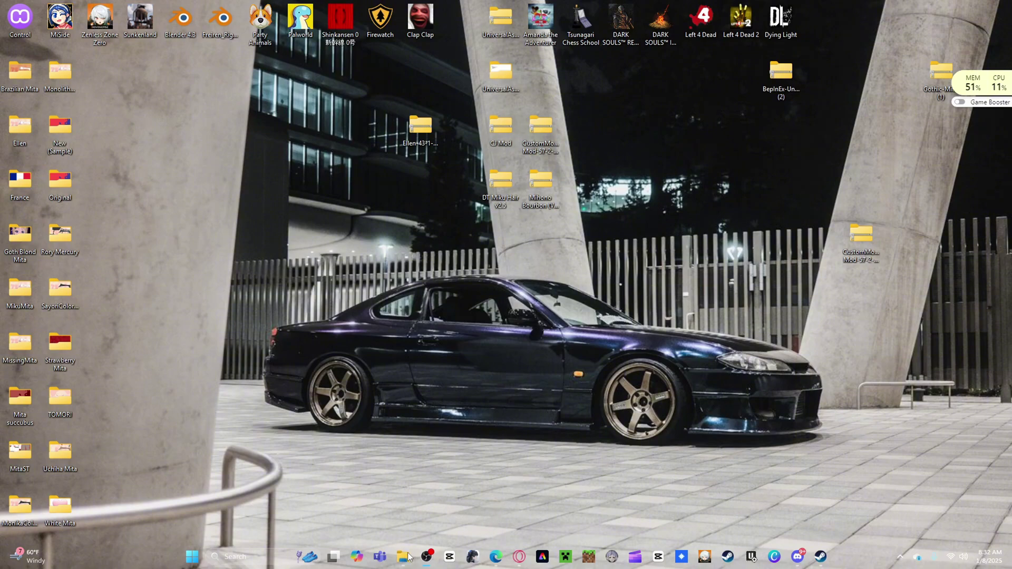
{"action": "mouse_move", "coordinate": [409, 557]}
{"action": "left_click", "coordinate": [416, 508]}
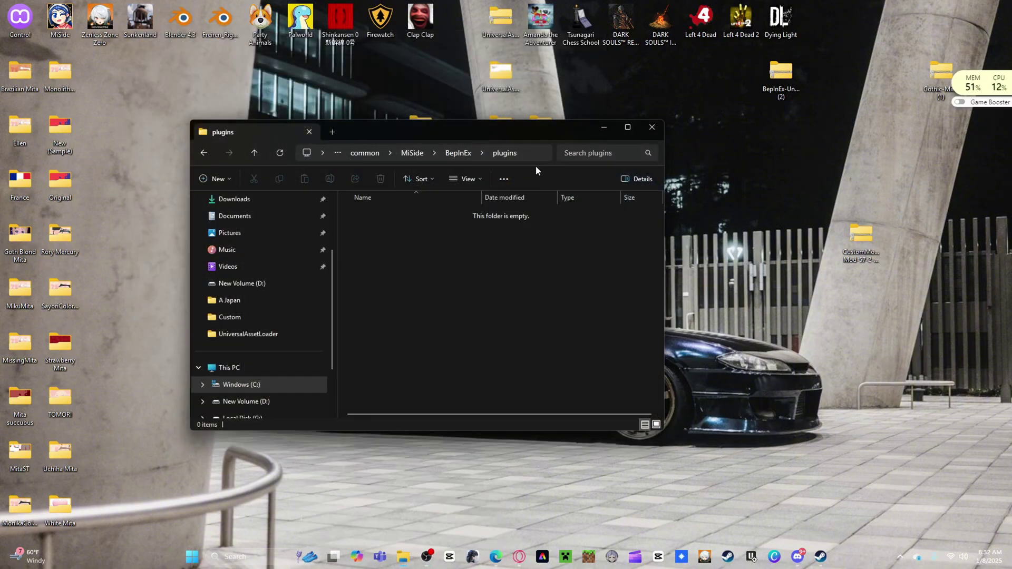
{"action": "left_click_drag", "start_coordinate": [522, 129], "coordinate": [434, 250]}
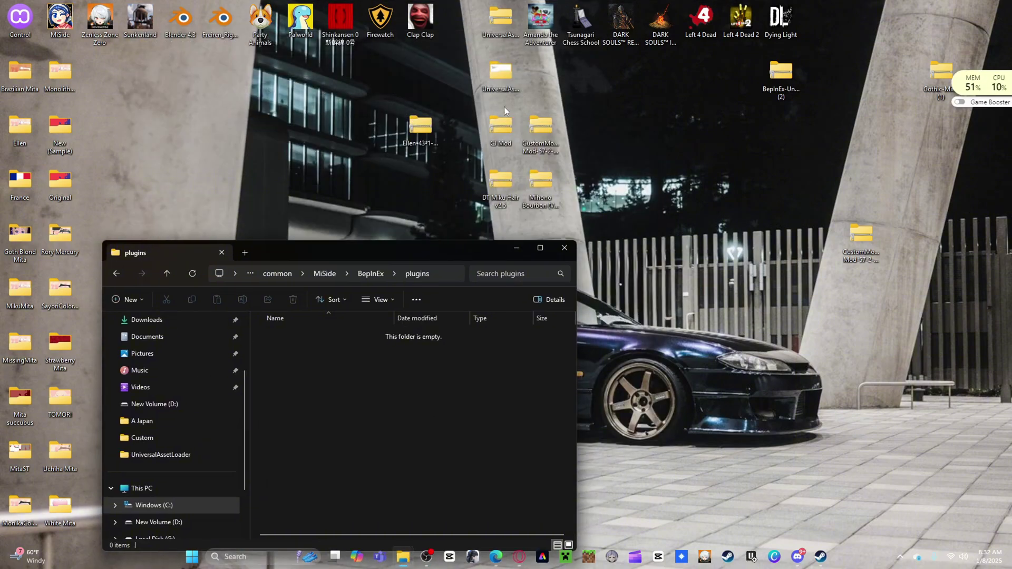
{"action": "double_click", "coordinate": [492, 24]}
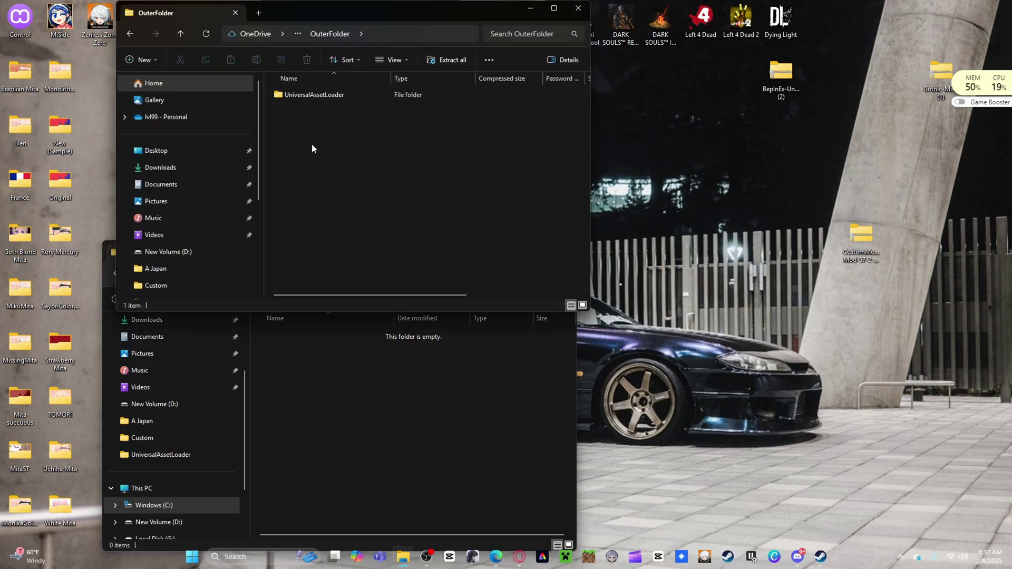
{"action": "left_click_drag", "start_coordinate": [316, 95], "coordinate": [453, 398]}
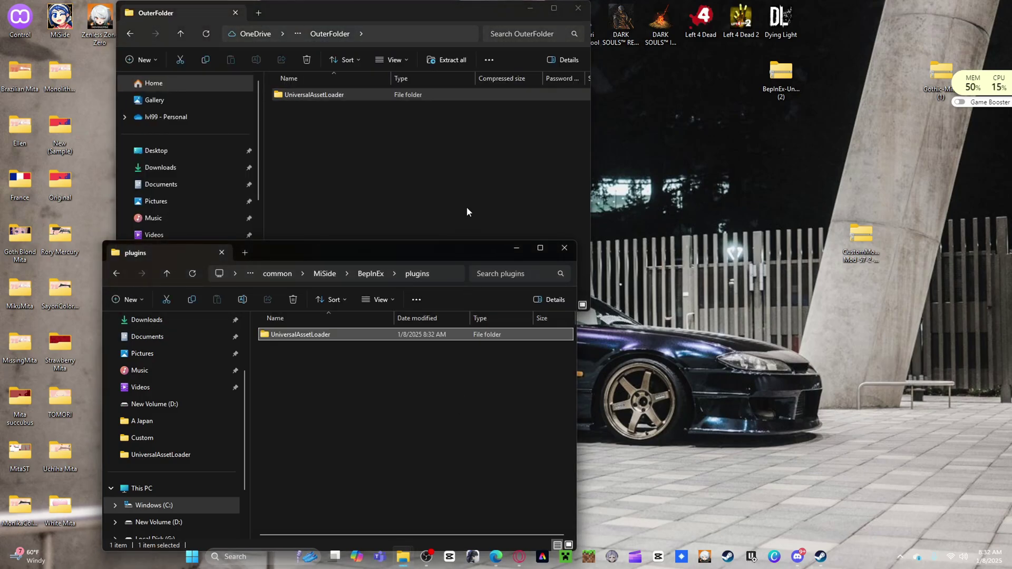
{"action": "left_click", "coordinate": [578, 9]}
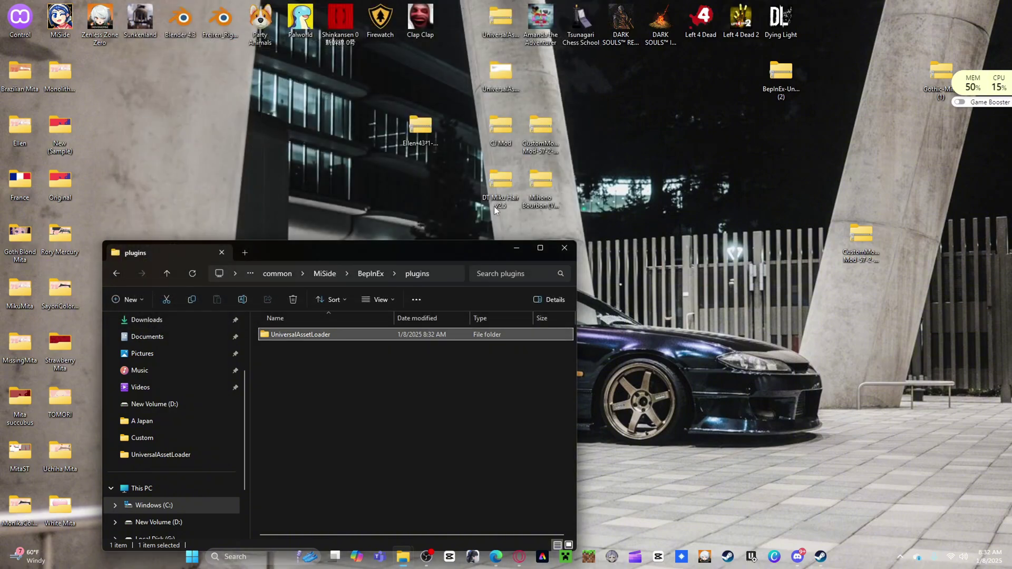
- Check the contents of the Assets folder inside plugins\UniversalAssetLoader
{"action": "double_click", "coordinate": [365, 334]}
{"action": "double_click", "coordinate": [289, 335]}
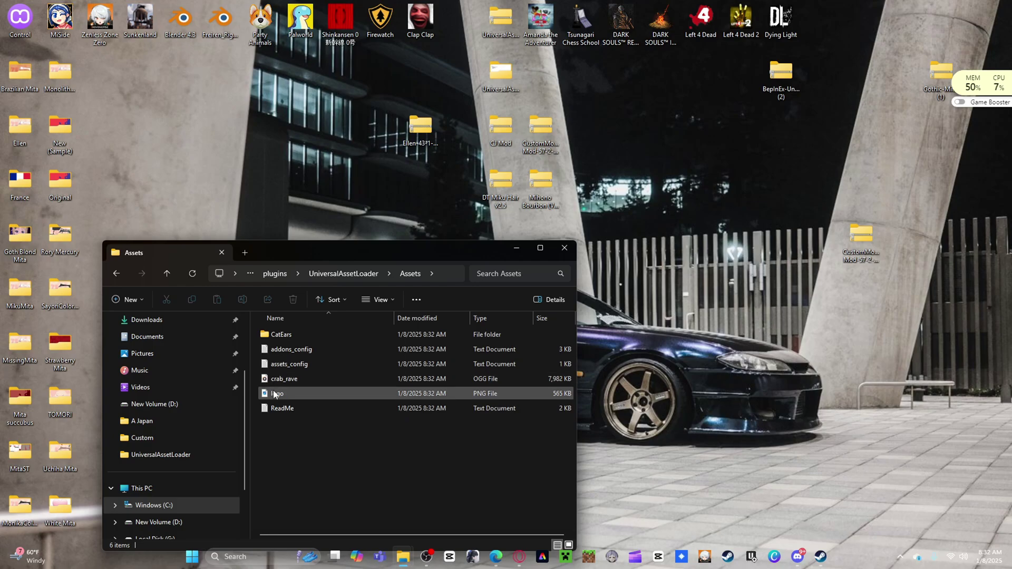
{"action": "left_click", "coordinate": [516, 248]}
- Move assimp.dll out of BepInEx\plugins\UniversalAssetLoader onto the desktop
{"action": "mouse_move", "coordinate": [403, 556]}
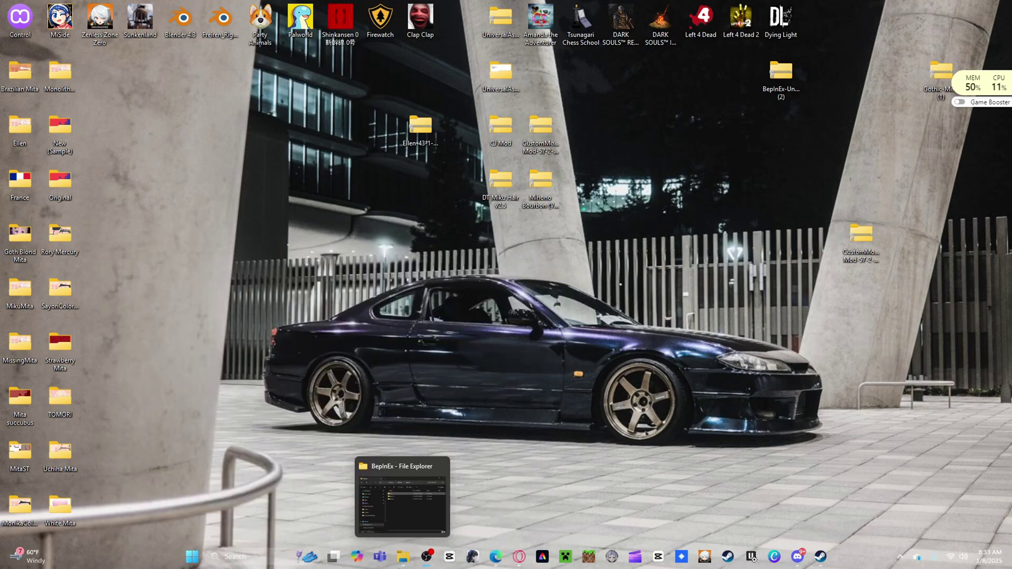
{"action": "left_click", "coordinate": [394, 467]}
{"action": "left_click", "coordinate": [316, 364]}
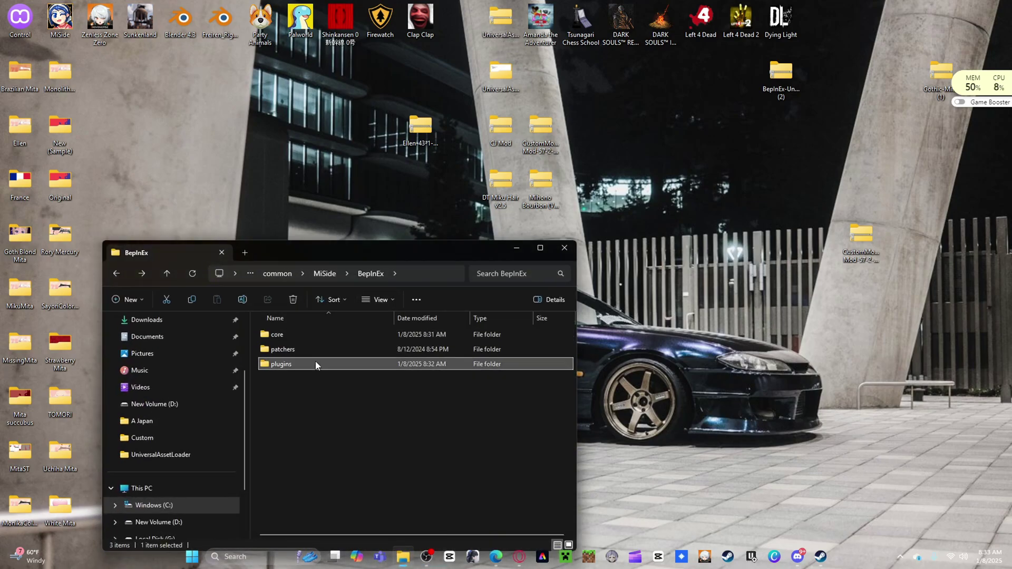
{"action": "double_click", "coordinate": [316, 365]}
{"action": "double_click", "coordinate": [305, 337]}
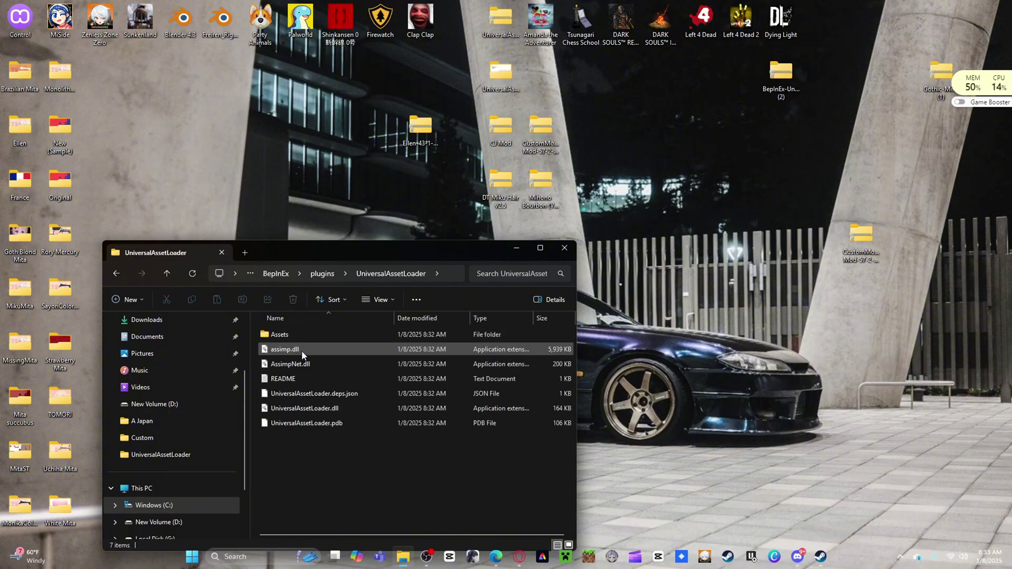
{"action": "left_click_drag", "start_coordinate": [301, 353], "coordinate": [661, 295]}
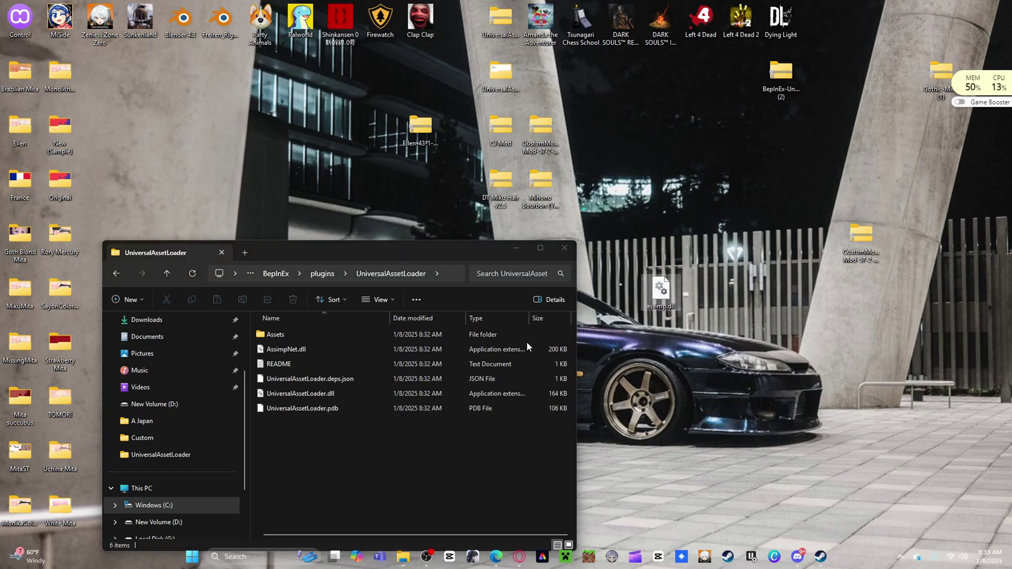
- Review the Plugin Installation section of the GitHub README.md in the browser for where assimp.dll belongs, and return to the desktop
{"action": "left_click", "coordinate": [516, 248]}
{"action": "mouse_move", "coordinate": [519, 557]}
{"action": "left_click", "coordinate": [375, 513]}
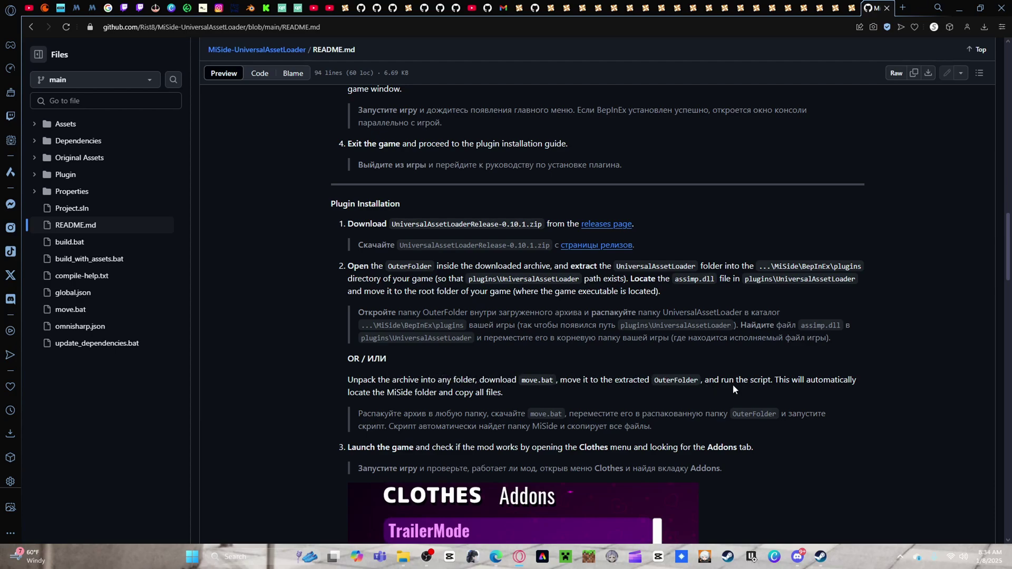
{"action": "scroll", "coordinate": [494, 425], "scroll_direction": "down", "scroll_amount": 1}
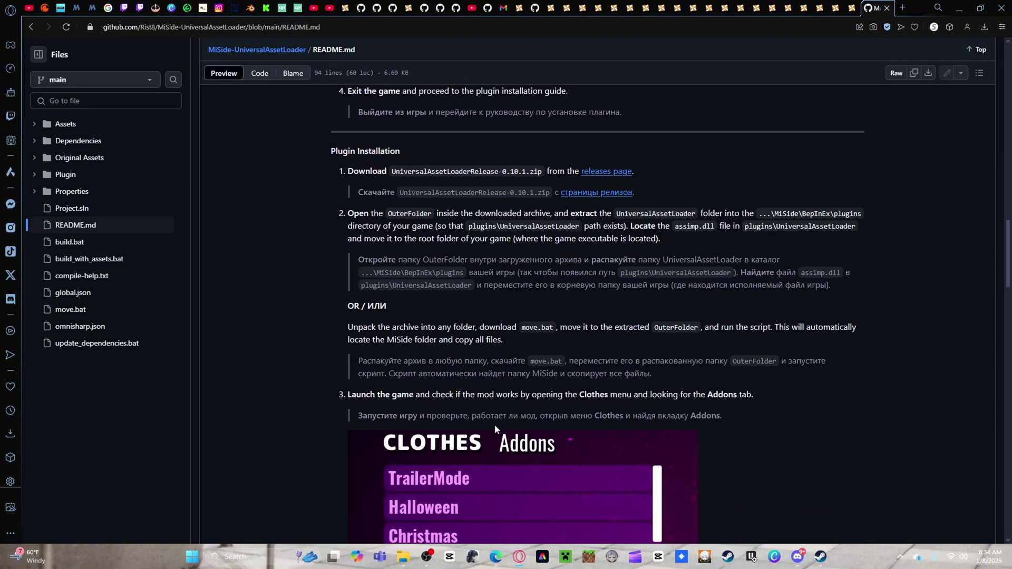
{"action": "scroll", "coordinate": [495, 425], "scroll_direction": "up", "scroll_amount": 2}
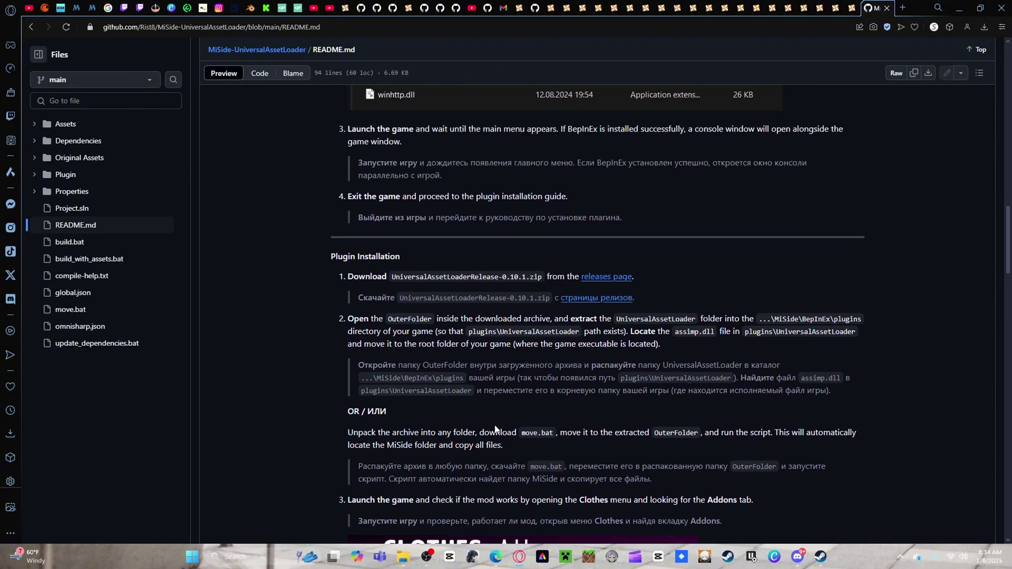
{"action": "left_click", "coordinate": [959, 6]}
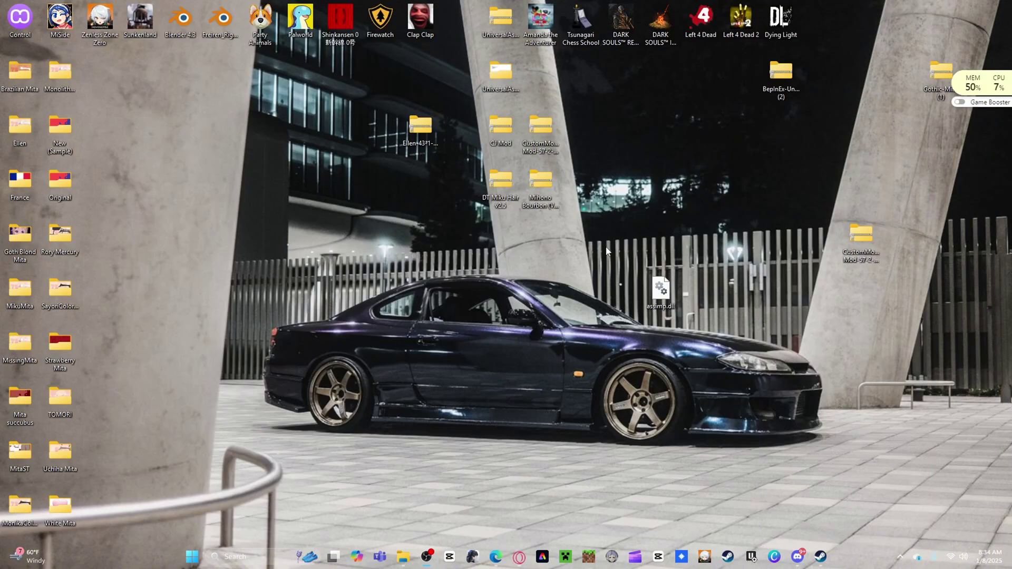
- Copy assimp.dll from the desktop into the main MiSide game folder, replacing the existing file there
{"action": "left_click", "coordinate": [403, 556]}
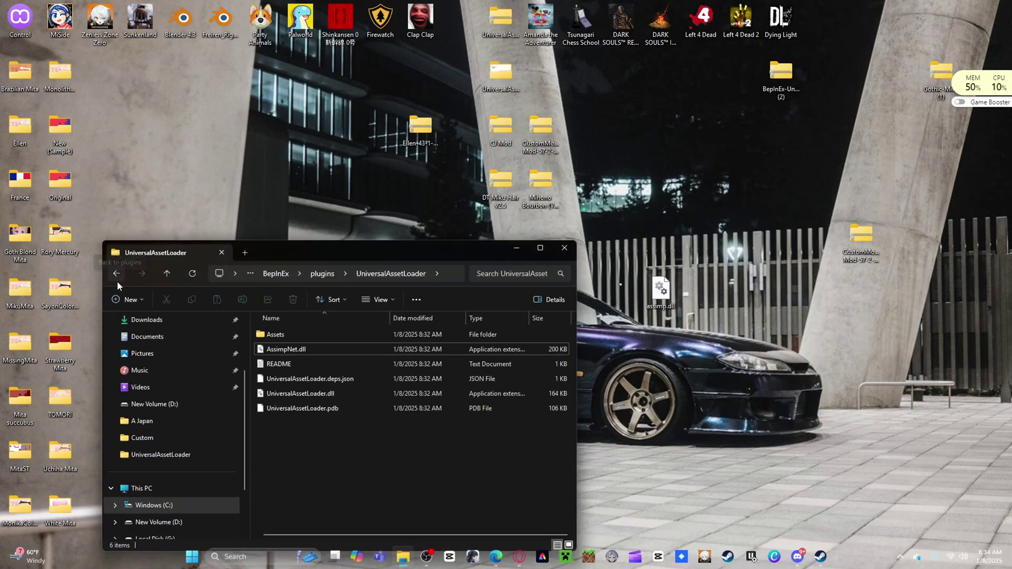
{"action": "left_click", "coordinate": [117, 281]}
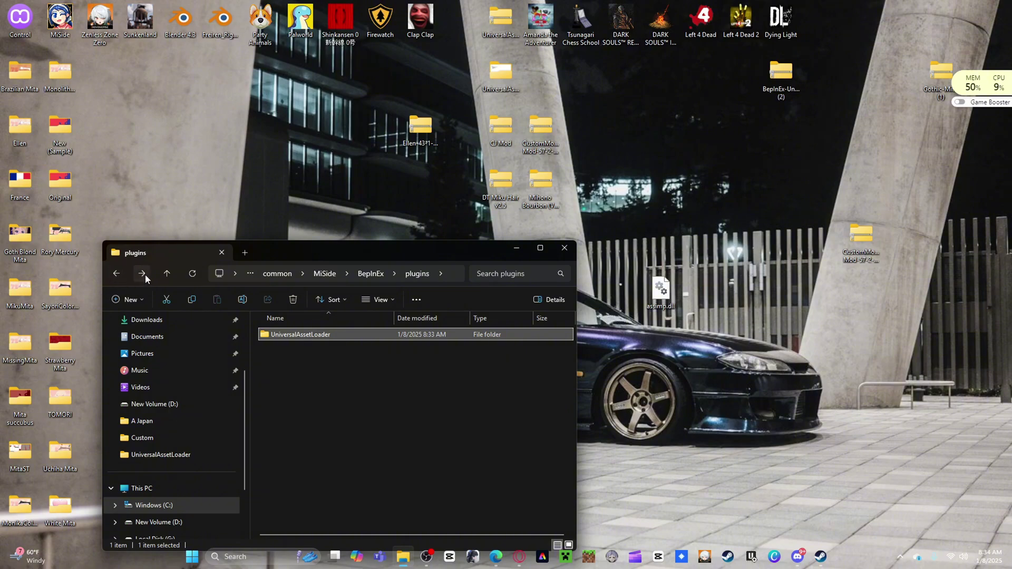
{"action": "left_click", "coordinate": [143, 274]}
{"action": "left_click", "coordinate": [117, 277]}
{"action": "left_click", "coordinate": [117, 277]}
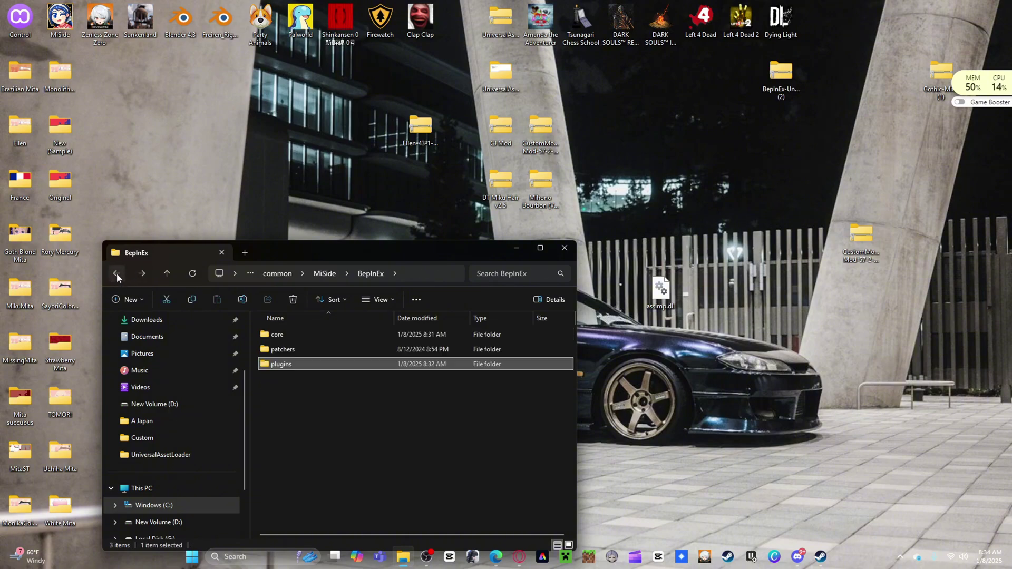
{"action": "left_click", "coordinate": [117, 278]}
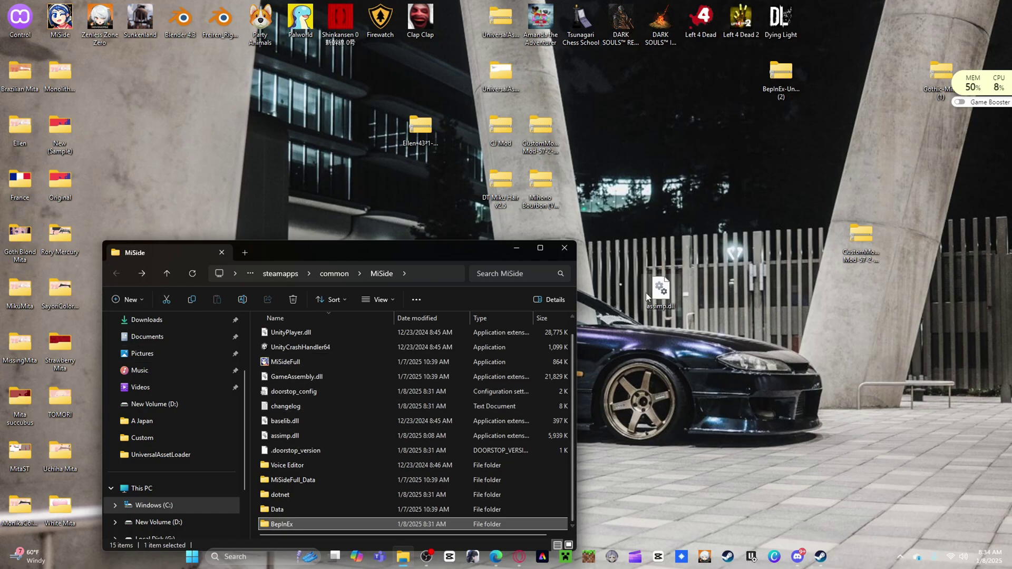
{"action": "left_click_drag", "start_coordinate": [660, 290], "coordinate": [293, 434]}
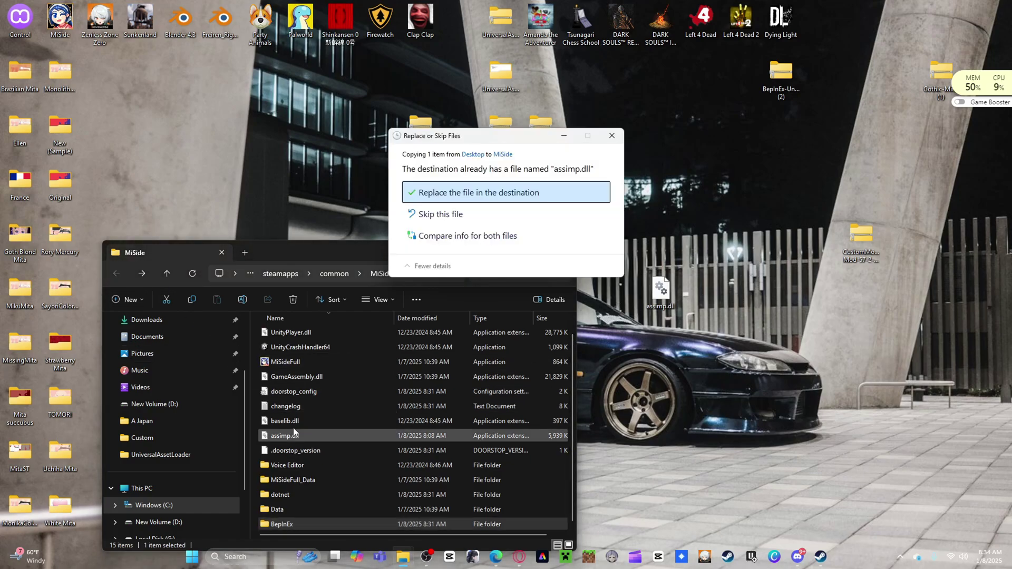
{"action": "left_click", "coordinate": [451, 194]}
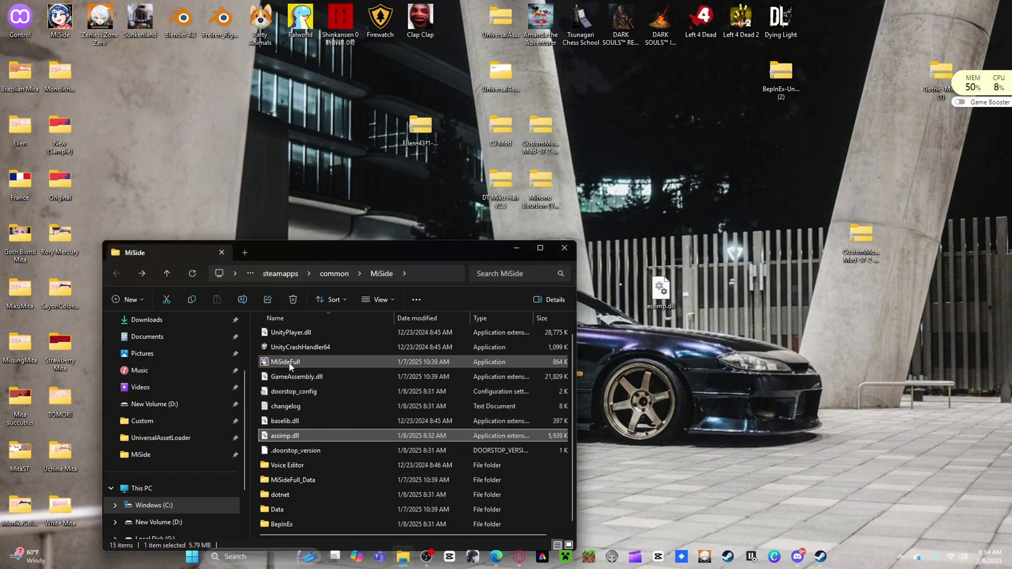
- Launch MiSide, try the CatEars addon on Mita in the Clothes screen, and look through the rest of the addons
{"action": "left_click", "coordinate": [403, 556]}
{"action": "double_click", "coordinate": [60, 20]}
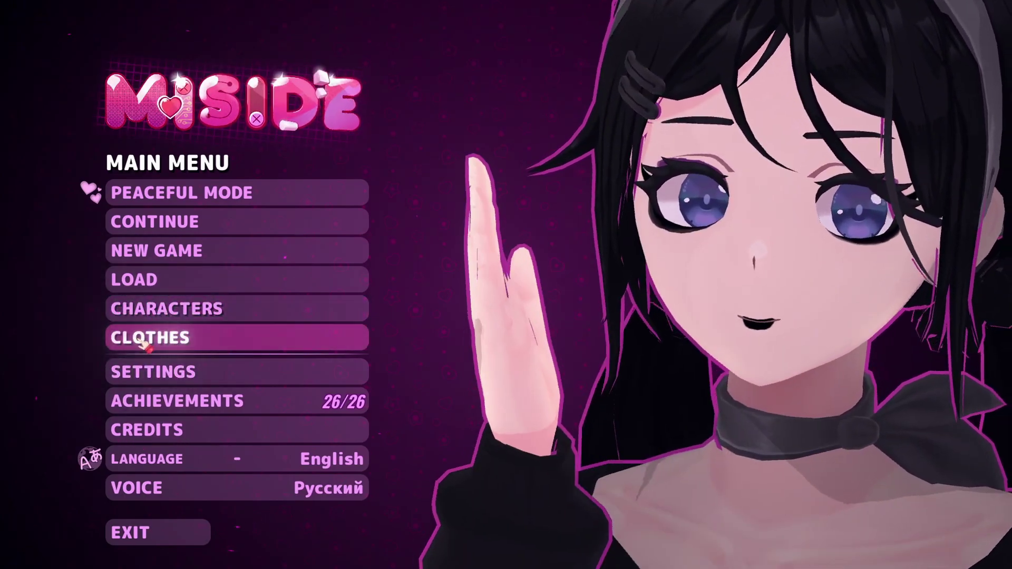
{"action": "left_click", "coordinate": [143, 341]}
{"action": "left_click", "coordinate": [249, 43]}
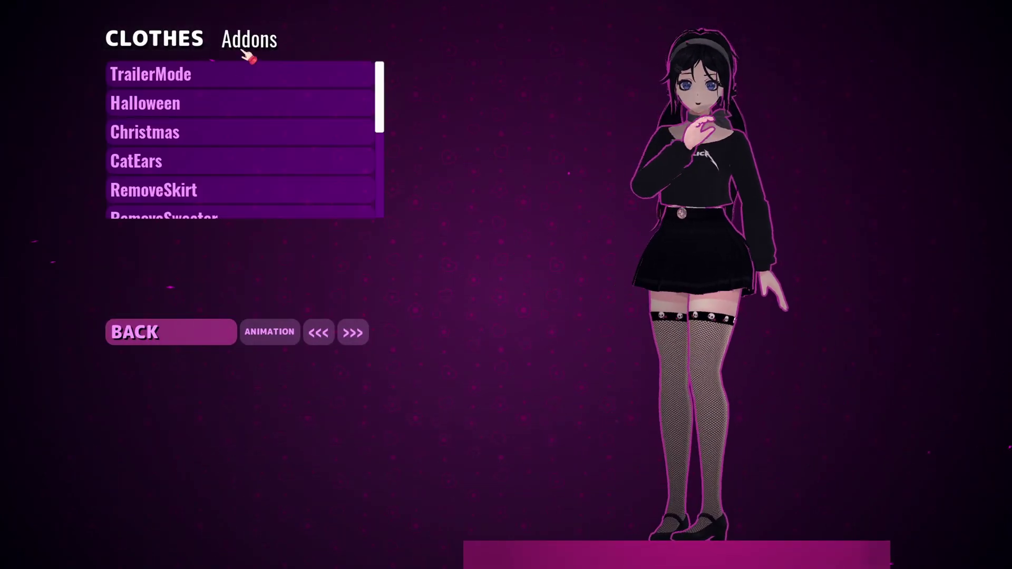
{"action": "left_click", "coordinate": [190, 167]}
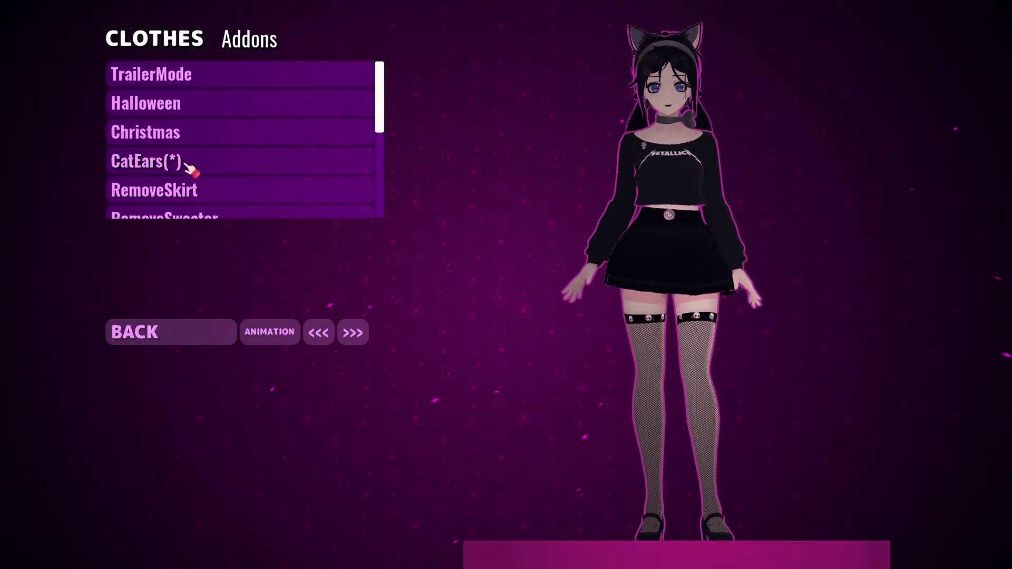
{"action": "scroll", "coordinate": [190, 168], "scroll_direction": "down", "scroll_amount": 5}
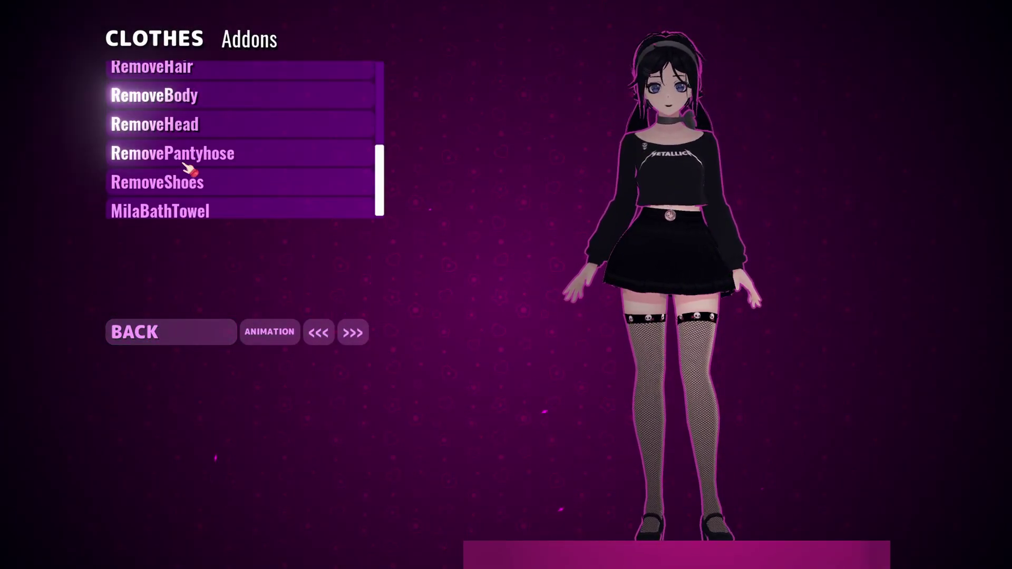
- Return to the main menu and quit MiSide, confirming the exit
{"action": "left_click", "coordinate": [230, 340]}
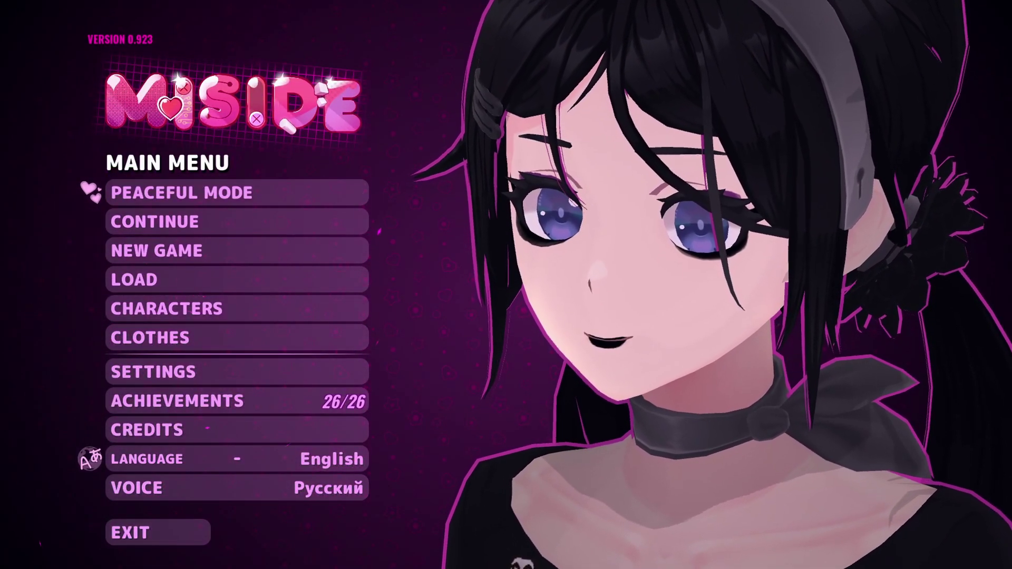
{"action": "left_click", "coordinate": [158, 533]}
{"action": "left_click", "coordinate": [169, 194]}
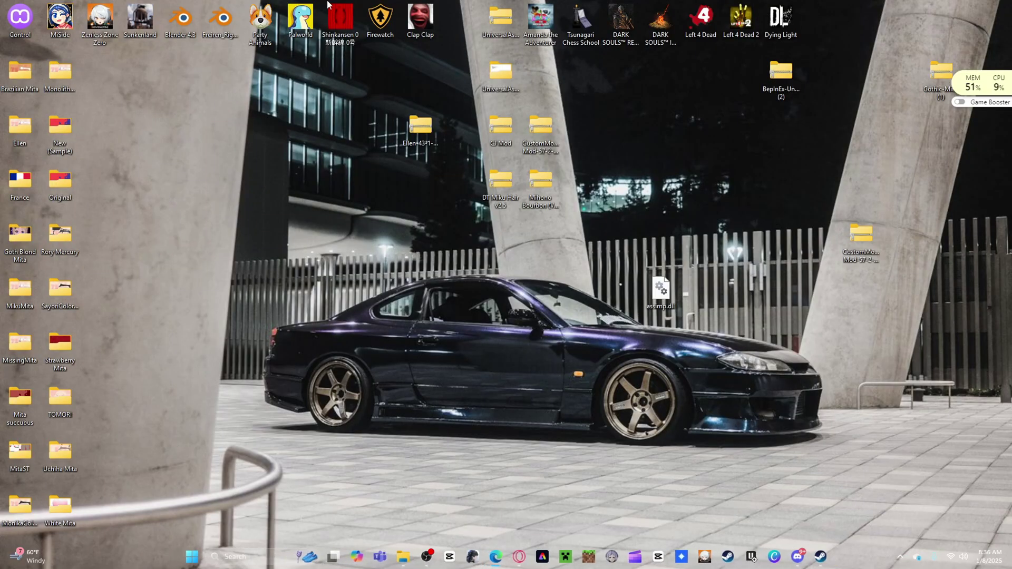
- Go back to the MiSide game folder in File Explorer and open BepInEx\plugins\UniversalAssetLoader\Assets
{"action": "left_click", "coordinate": [403, 557]}
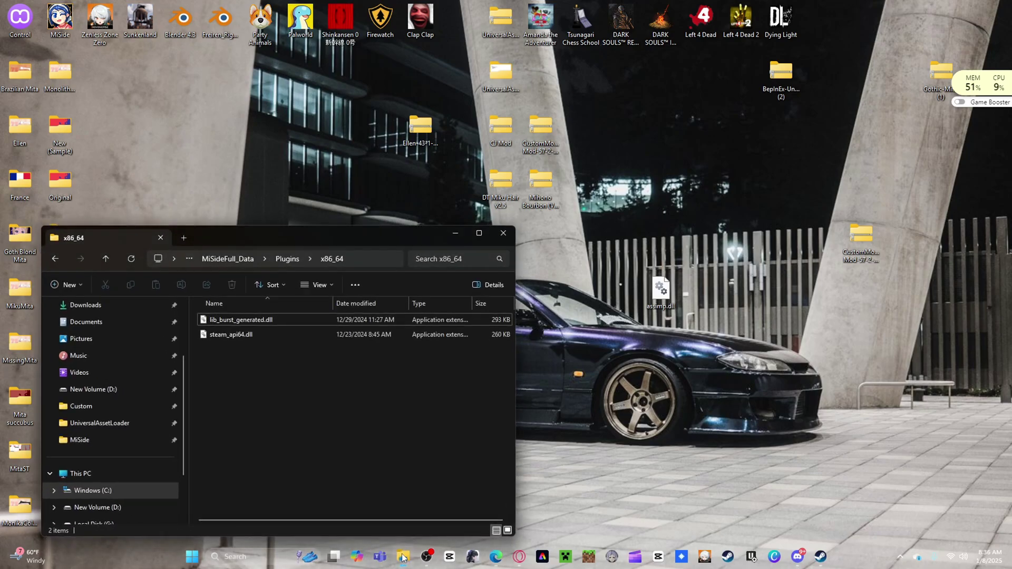
{"action": "left_click", "coordinate": [55, 259]}
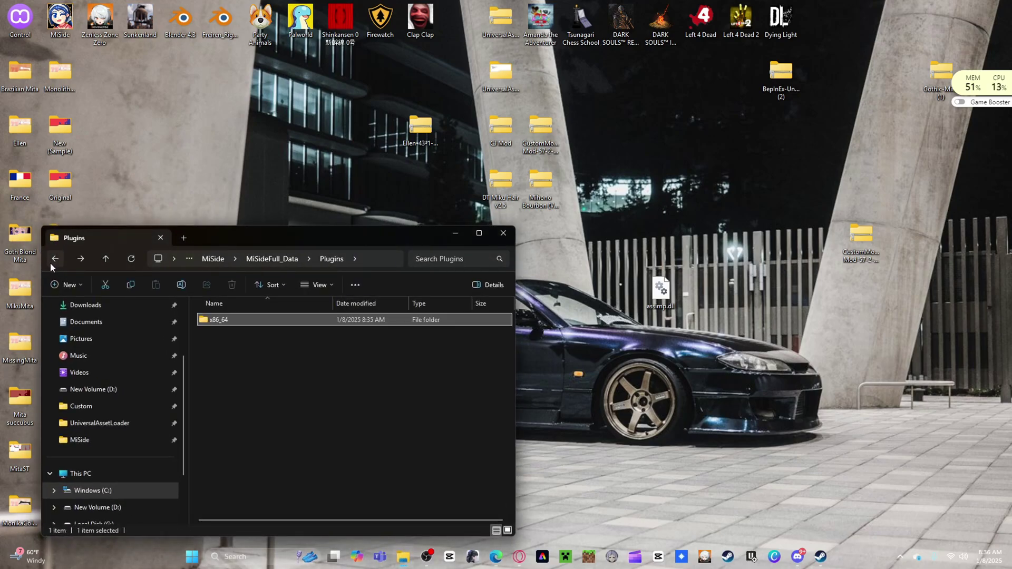
{"action": "left_click", "coordinate": [55, 259]}
{"action": "left_click", "coordinate": [56, 258]}
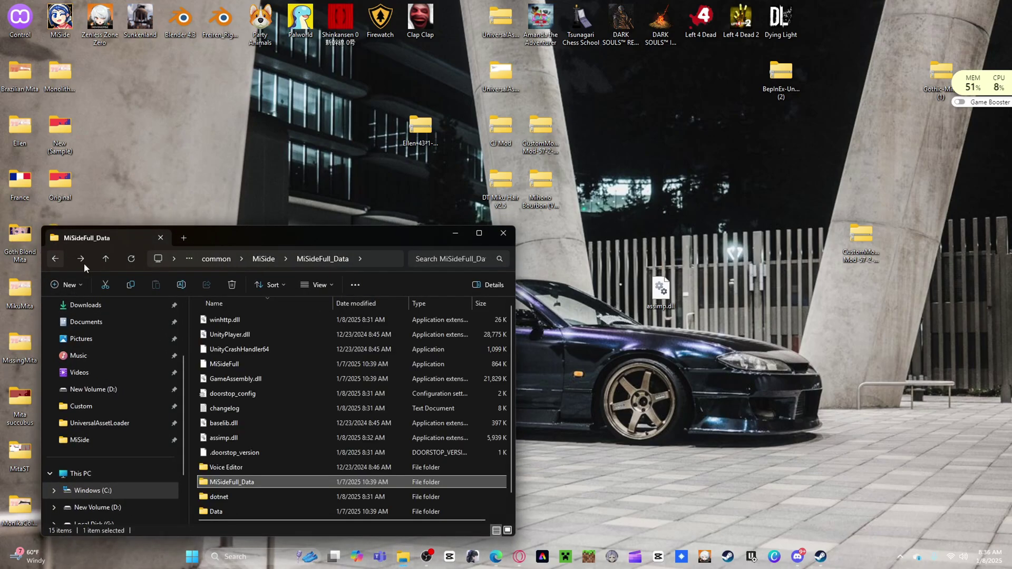
{"action": "double_click", "coordinate": [237, 512]}
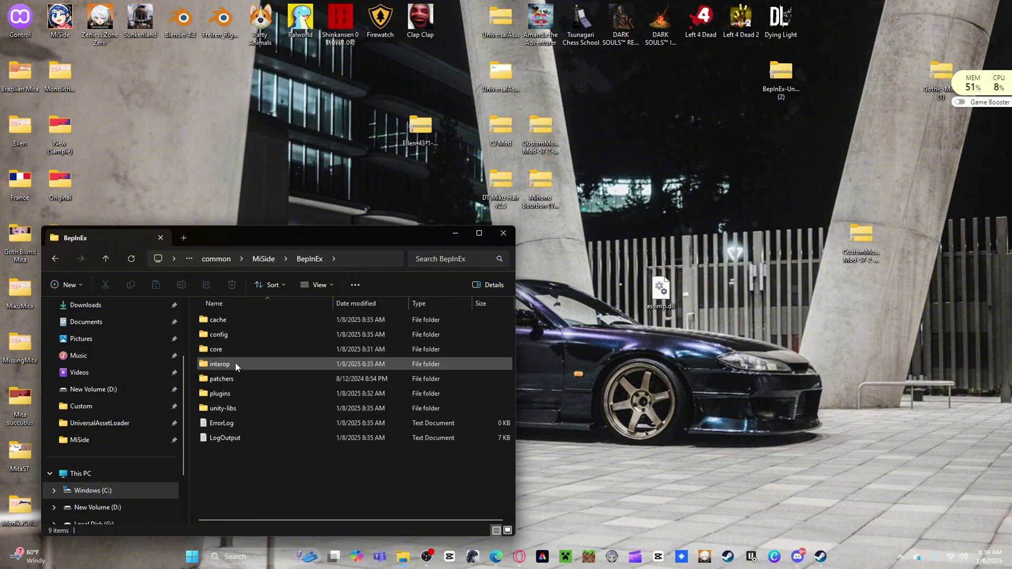
{"action": "double_click", "coordinate": [238, 395]}
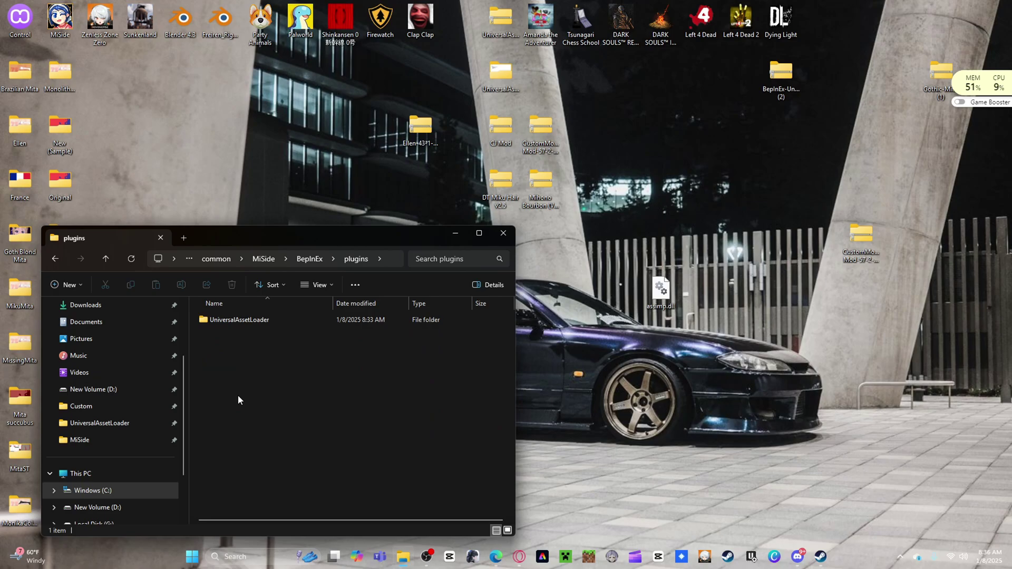
{"action": "double_click", "coordinate": [238, 319]}
{"action": "double_click", "coordinate": [213, 319]}
- Move the entire contents of the Assets folder out onto the desktop
{"action": "key", "text": "ctrl+a"}
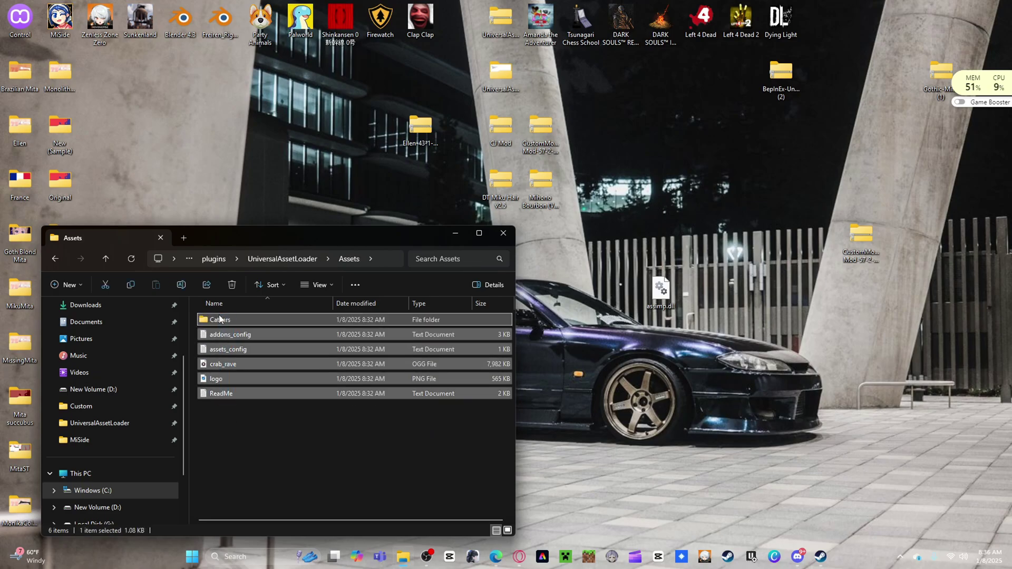
{"action": "right_click", "coordinate": [211, 331]}
{"action": "key", "text": "Escape"}
{"action": "left_click_drag", "start_coordinate": [211, 331], "coordinate": [200, 142]}
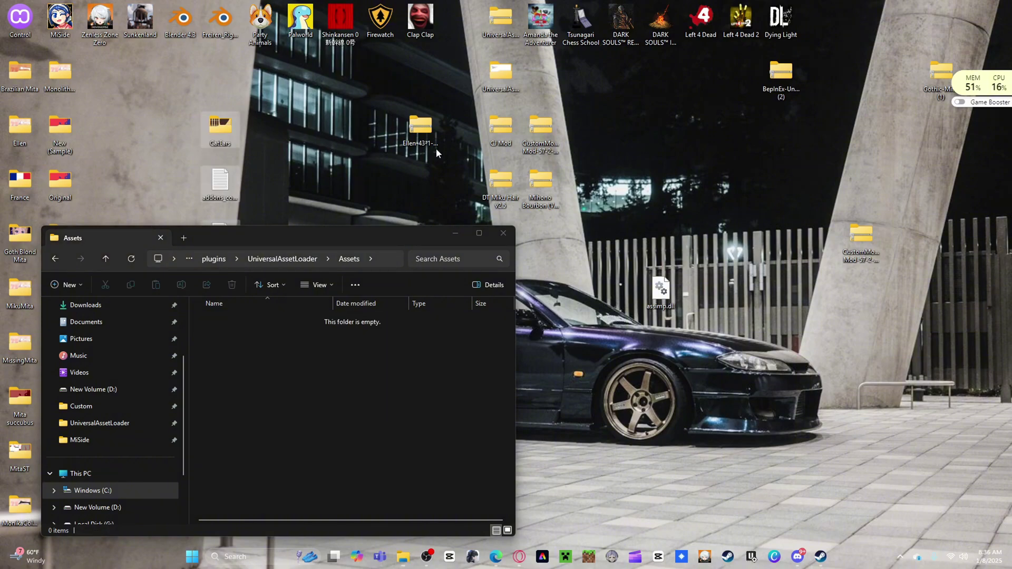
- Copy the CJ folder and addons_config from the CJ Mod archive into the Assets folder, and put the windows away
{"action": "double_click", "coordinate": [497, 133]}
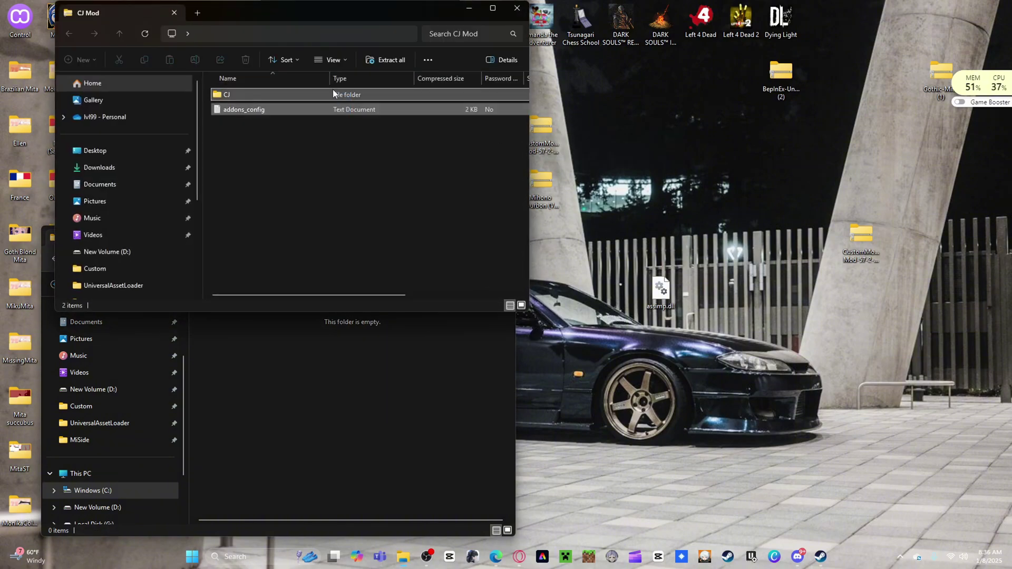
{"action": "left_click_drag", "start_coordinate": [333, 94], "coordinate": [369, 397]}
{"action": "left_click", "coordinate": [517, 8]}
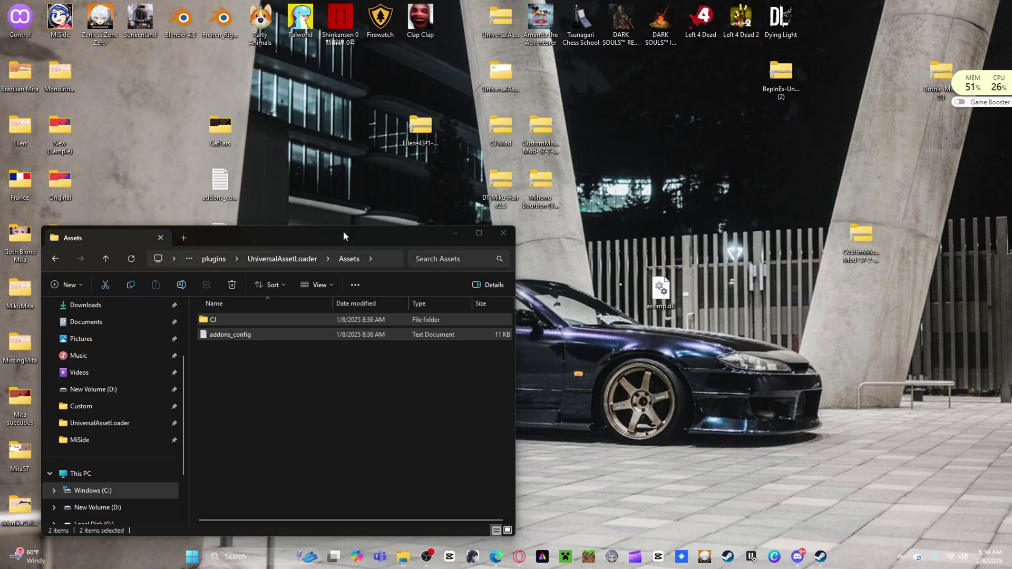
{"action": "left_click", "coordinate": [457, 235]}
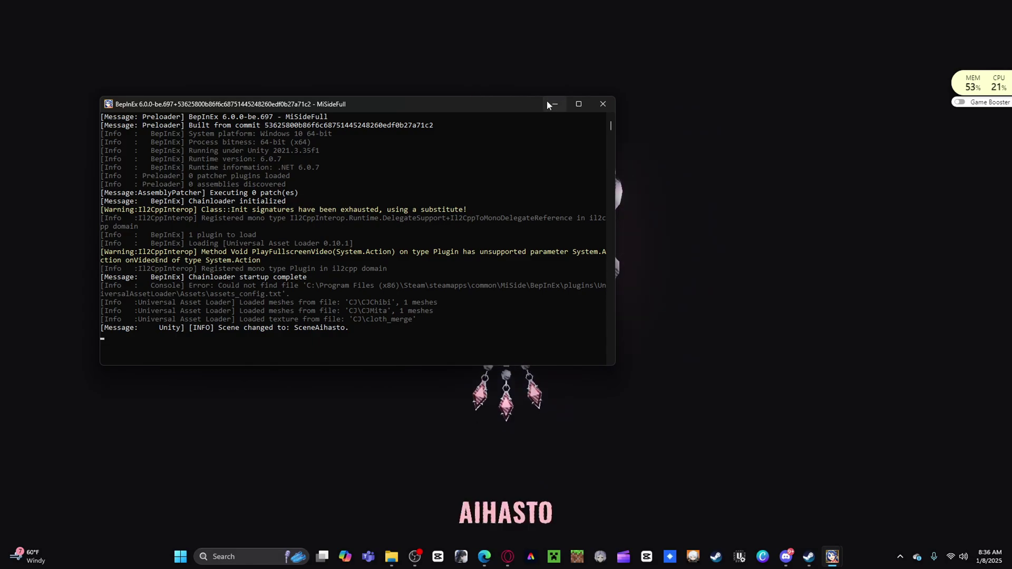
- Minimize the BepInEx console of the relaunched game and check the Sound option in the game's settings
{"action": "left_click", "coordinate": [550, 105]}
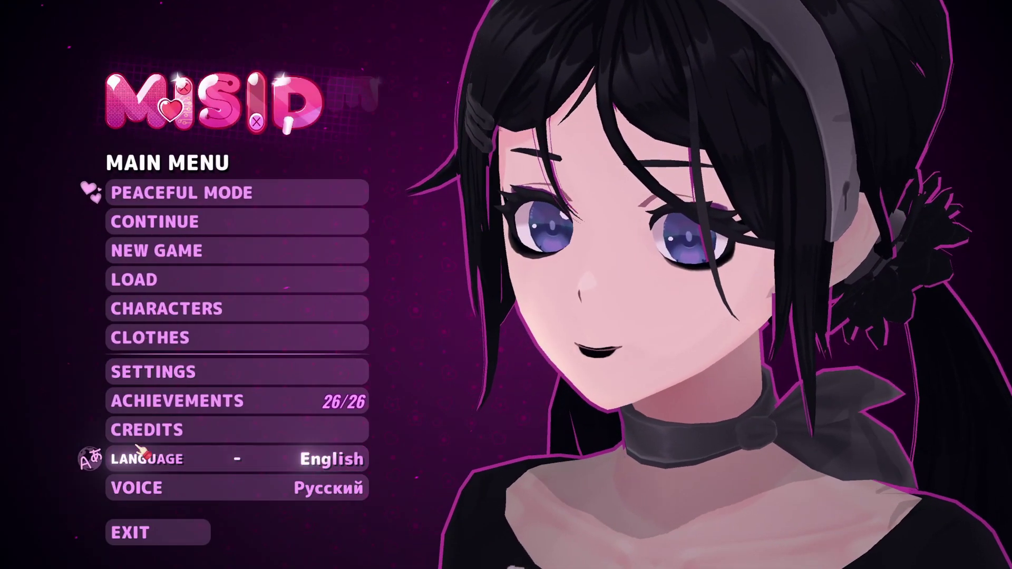
{"action": "left_click", "coordinate": [150, 370]}
{"action": "left_click", "coordinate": [191, 289]}
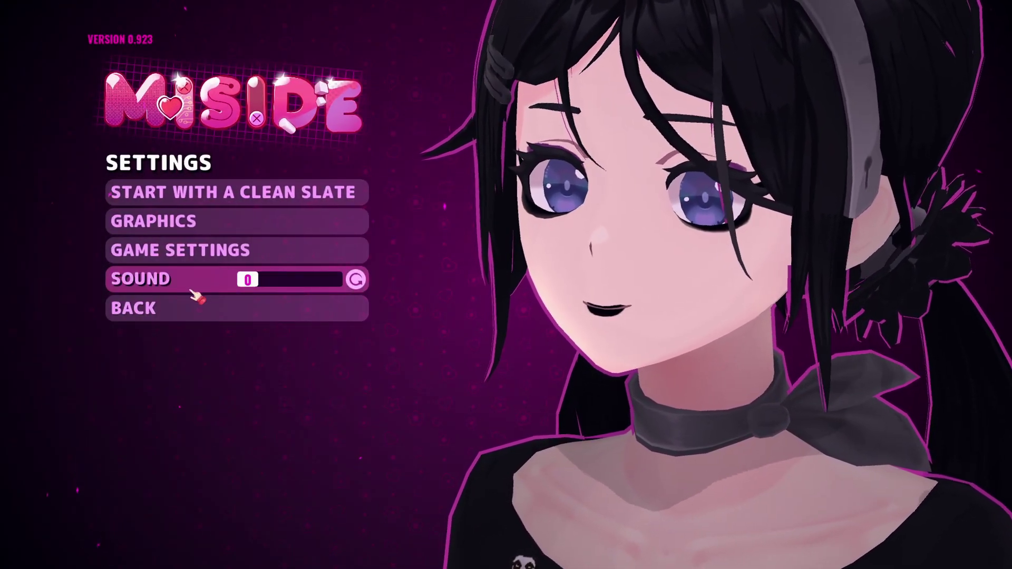
{"action": "left_click", "coordinate": [169, 309]}
- Apply the CJMita addon to Mita from the addons list of the Clothes screen
{"action": "left_click", "coordinate": [181, 333]}
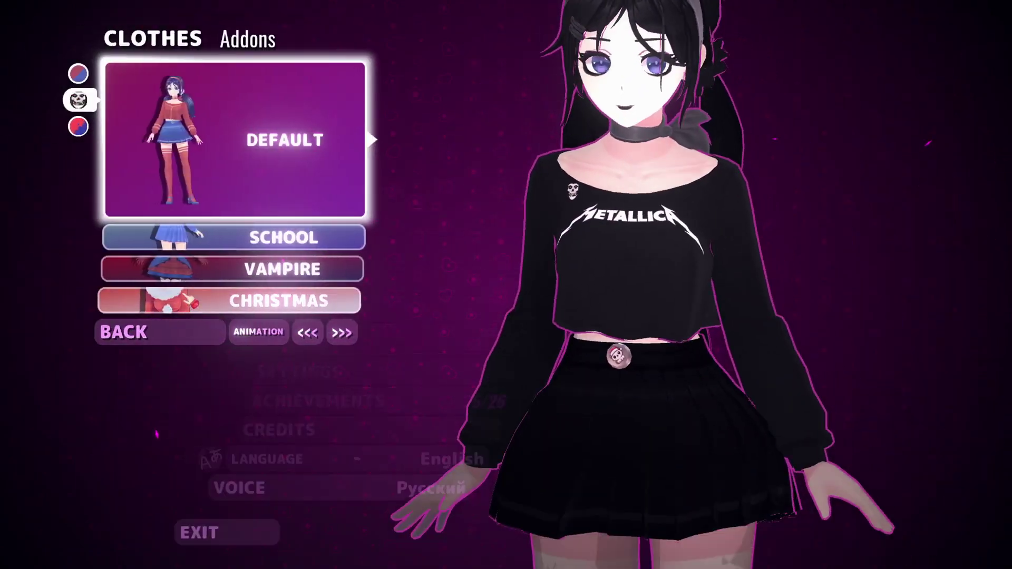
{"action": "left_click", "coordinate": [213, 66]}
{"action": "scroll", "coordinate": [195, 111], "scroll_direction": "down", "scroll_amount": 12}
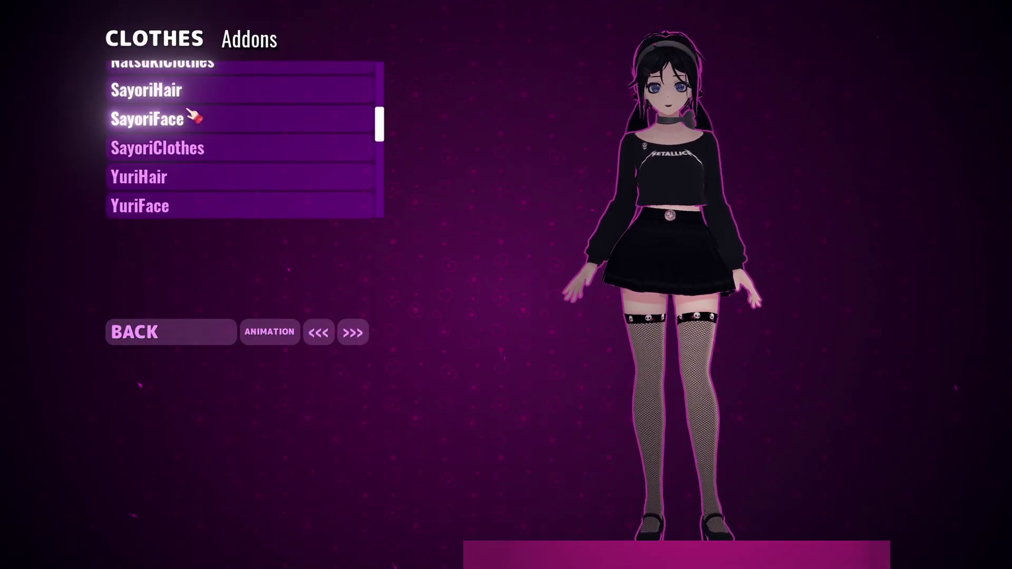
{"action": "scroll", "coordinate": [179, 121], "scroll_direction": "down", "scroll_amount": 10}
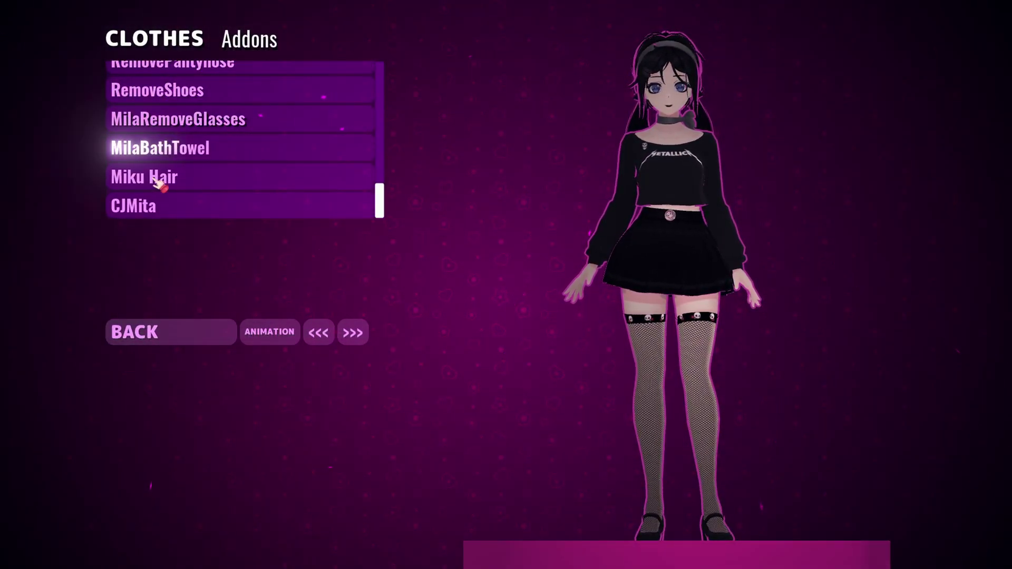
{"action": "left_click", "coordinate": [157, 214]}
- Enable the RemoveHair and RemoveAttribute addons for the CJ model and return to the main menu
{"action": "scroll", "coordinate": [187, 185], "scroll_direction": "up", "scroll_amount": 4}
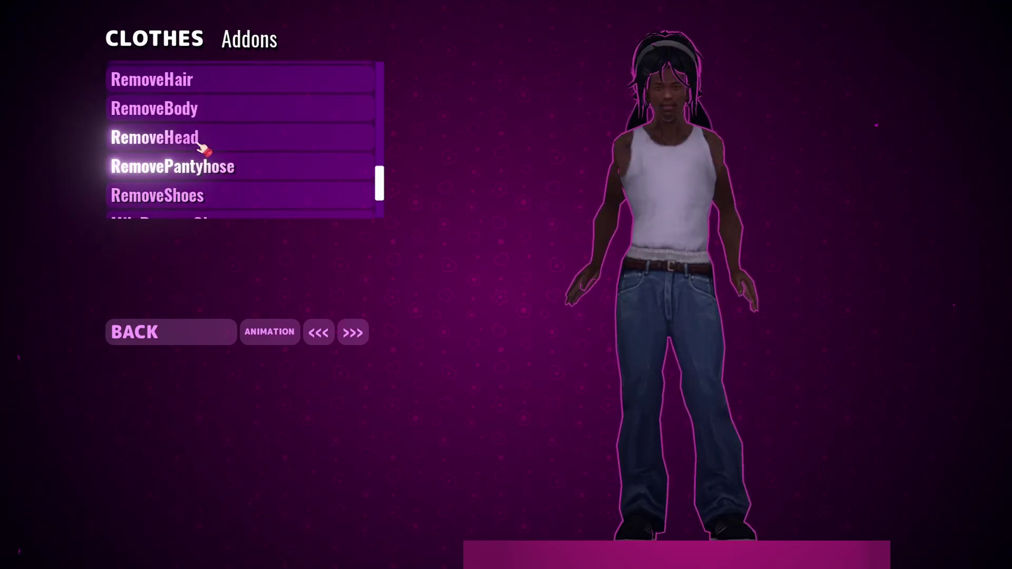
{"action": "left_click", "coordinate": [192, 90]}
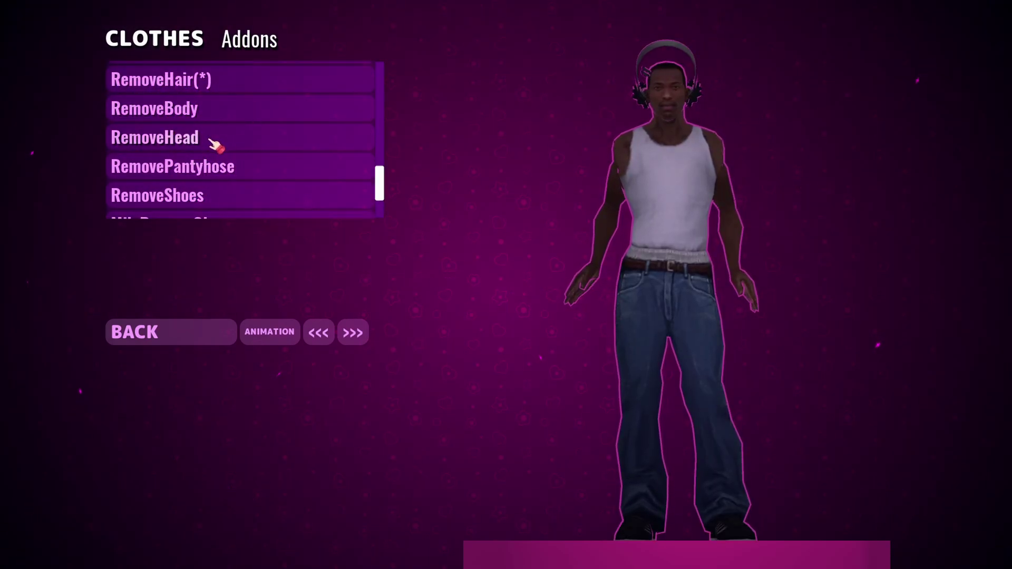
{"action": "scroll", "coordinate": [210, 174], "scroll_direction": "up", "scroll_amount": 2}
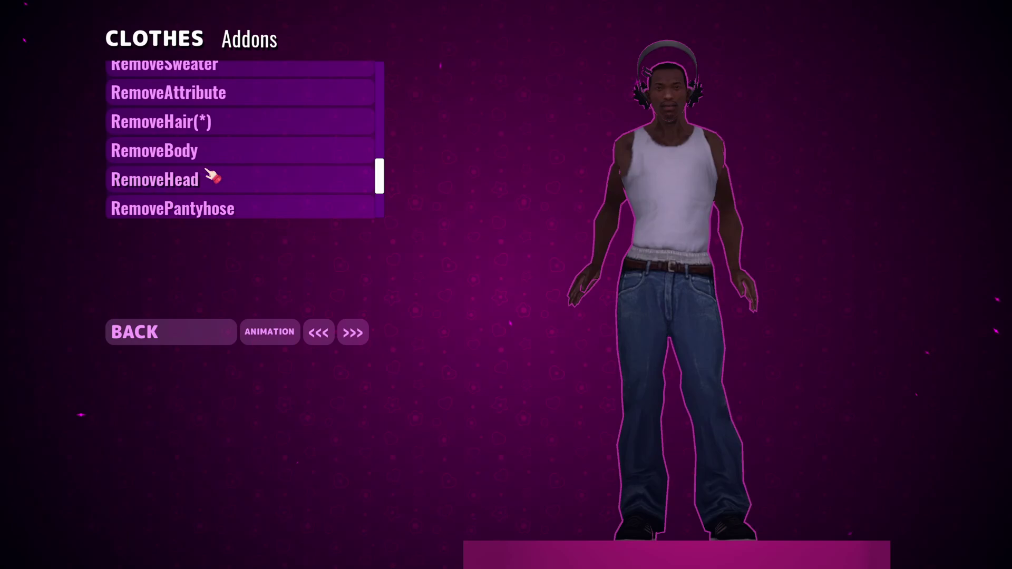
{"action": "left_click", "coordinate": [210, 95]}
{"action": "left_click", "coordinate": [138, 345]}
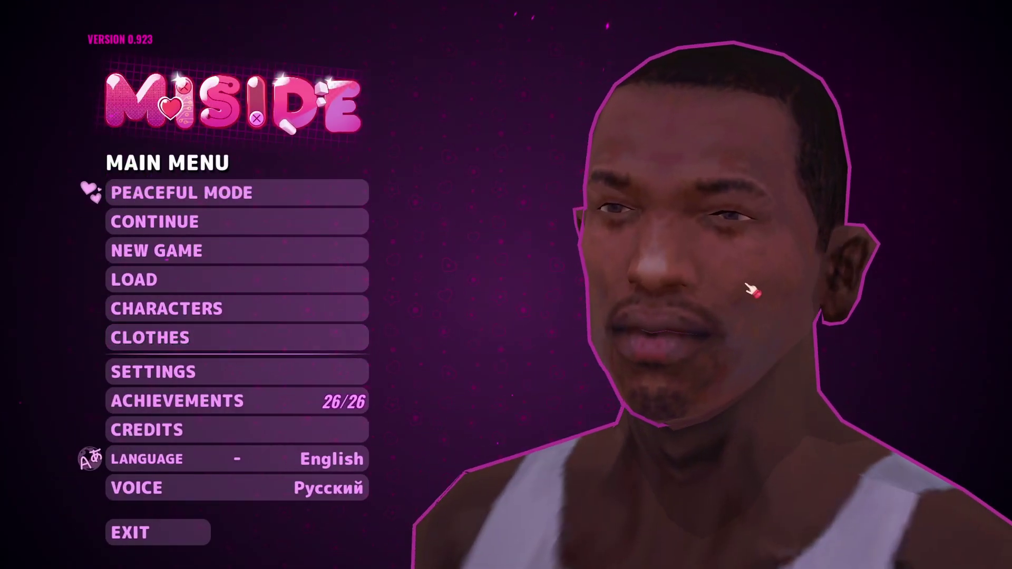
- Poke the CJ model's face on the main menu, and quit the game with confirmation
{"action": "left_click", "coordinate": [648, 232]}
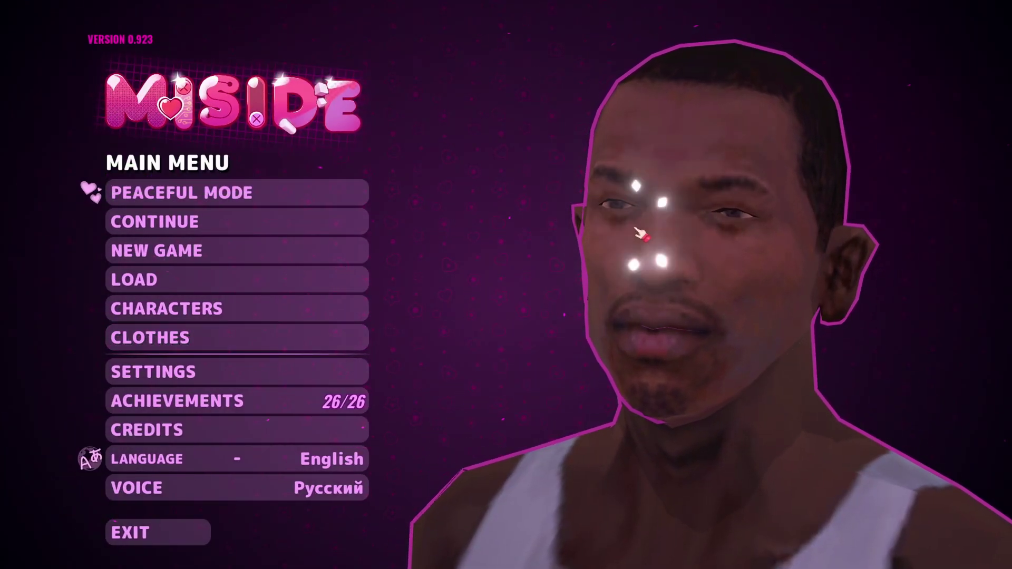
{"action": "left_click", "coordinate": [181, 533]}
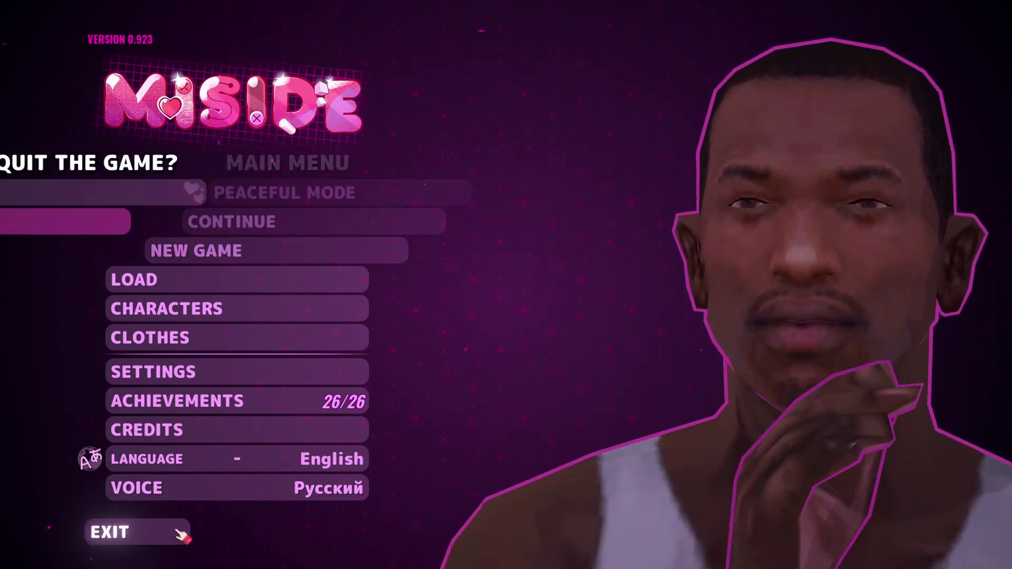
{"action": "left_click", "coordinate": [179, 194]}
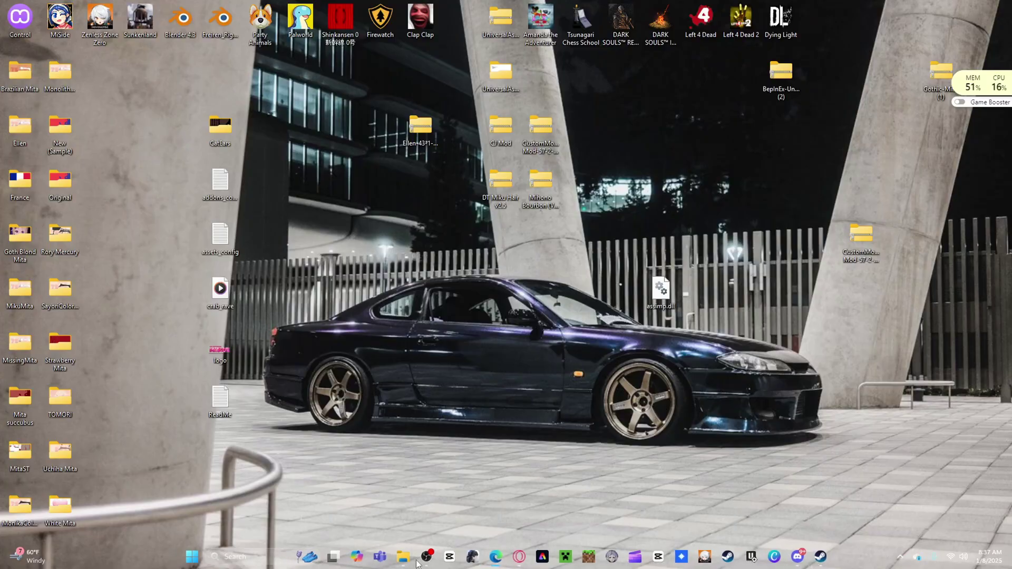
- Bring up the Assets folder and delete the CJ folder and addons_config from it
{"action": "mouse_move", "coordinate": [409, 567]}
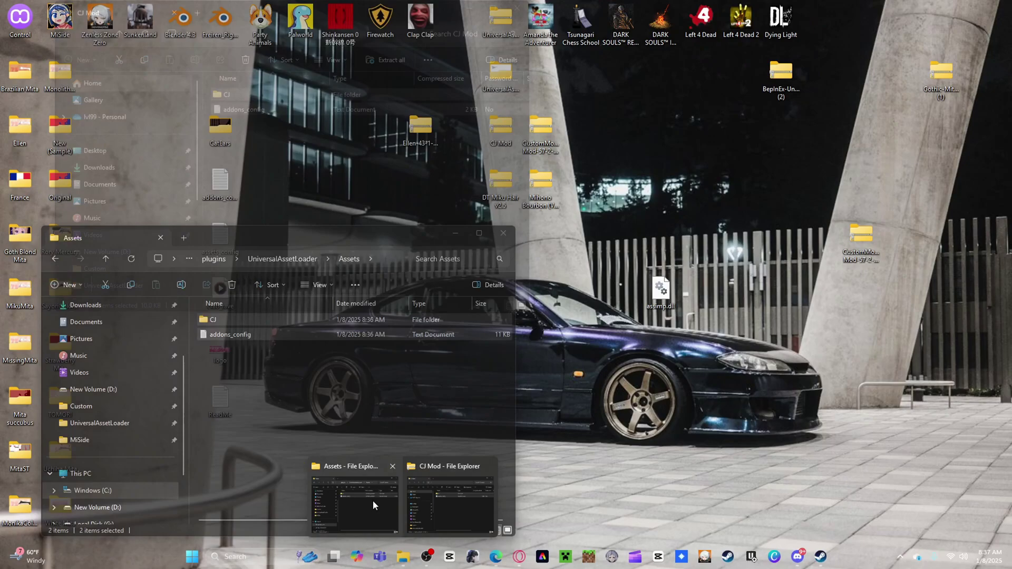
{"action": "left_click", "coordinate": [373, 501]}
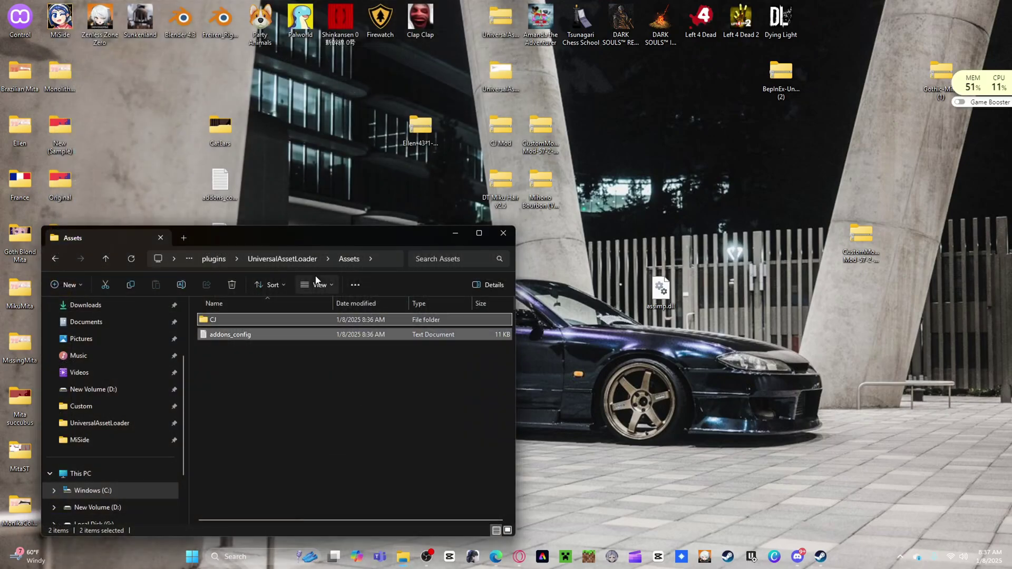
{"action": "key", "text": "ctrl+a"}
{"action": "right_click", "coordinate": [370, 335]}
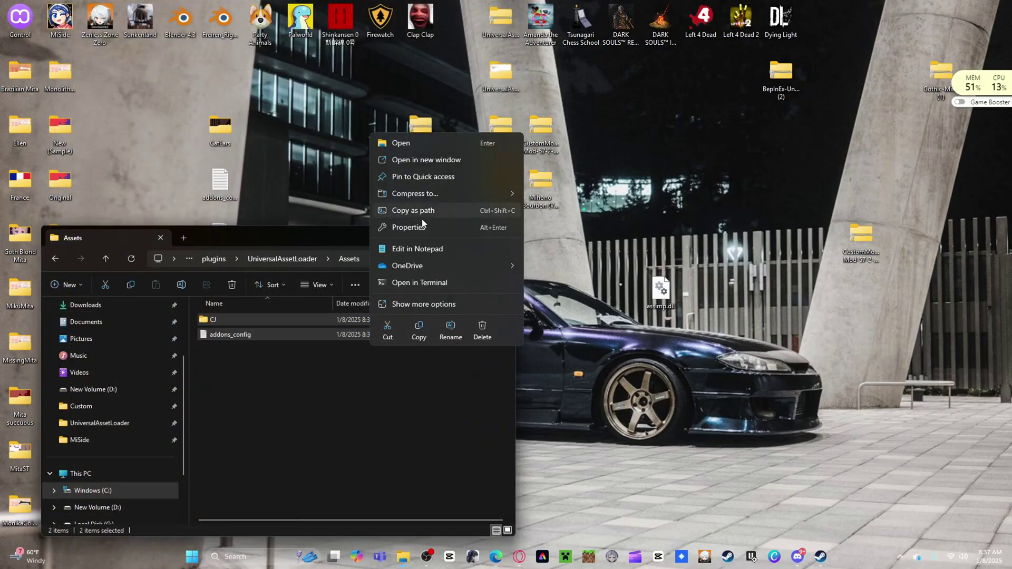
{"action": "left_click", "coordinate": [483, 326]}
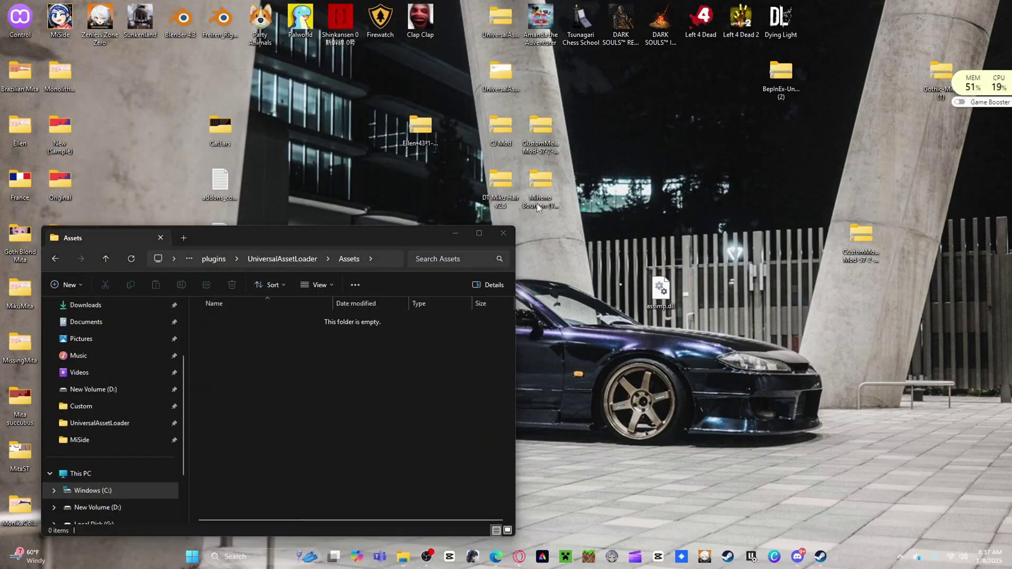
- Copy DTHatsuneMiku2.5 and addons_config from the DT Miku Hair v2.5 archive into the Assets folder, and put both windows away
{"action": "double_click", "coordinate": [496, 180]}
{"action": "left_click_drag", "start_coordinate": [316, 161], "coordinate": [294, 98]}
{"action": "left_click_drag", "start_coordinate": [305, 268], "coordinate": [393, 273]}
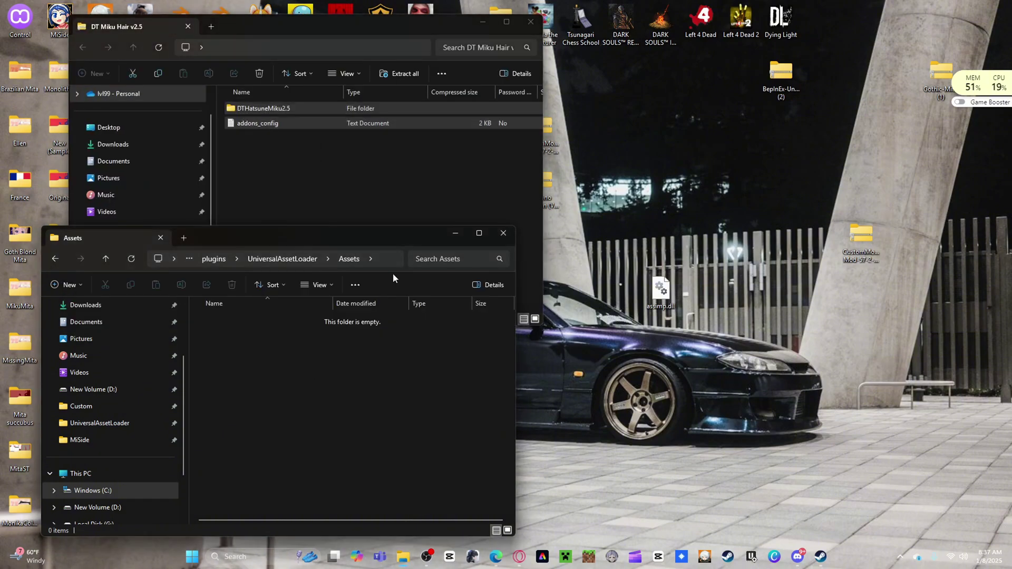
{"action": "left_click", "coordinate": [482, 22]}
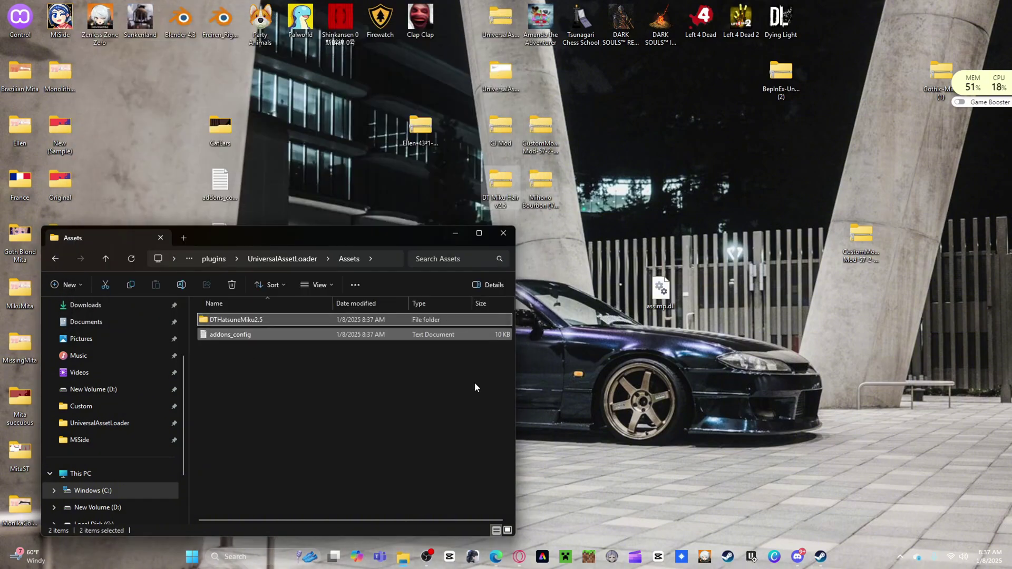
{"action": "left_click", "coordinate": [456, 234]}
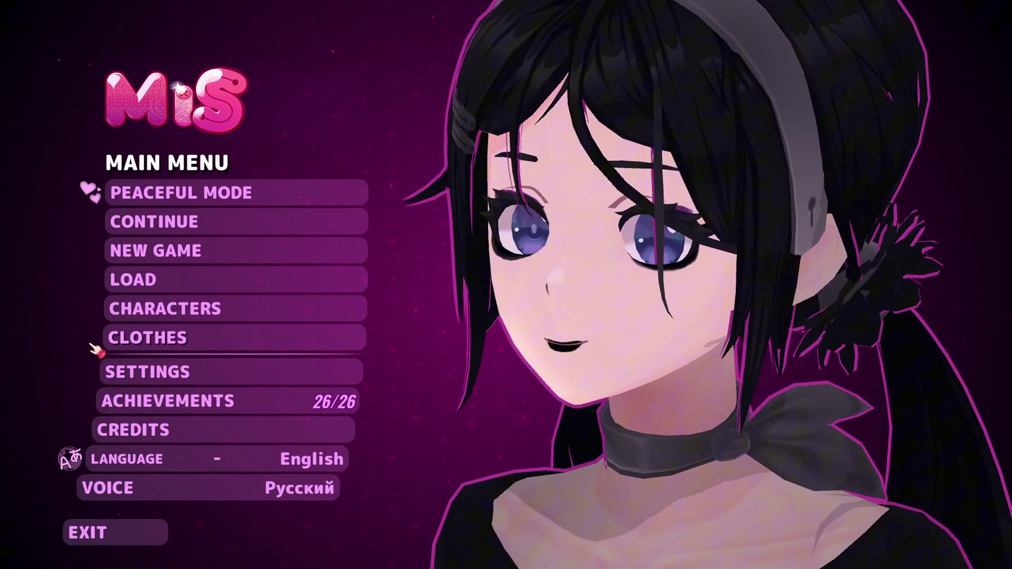
- Apply the Miku Hair addon to Mita from the addons list of the Clothes screen and return to the main menu
{"action": "left_click", "coordinate": [161, 339]}
{"action": "left_click", "coordinate": [245, 48]}
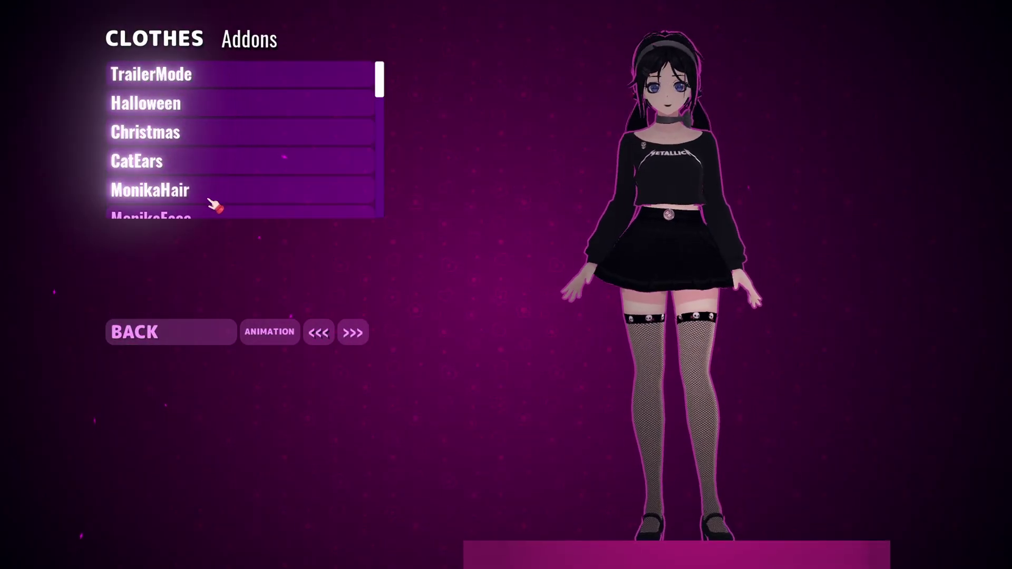
{"action": "scroll", "coordinate": [213, 200], "scroll_direction": "down", "scroll_amount": 12}
{"action": "scroll", "coordinate": [211, 197], "scroll_direction": "down", "scroll_amount": 10}
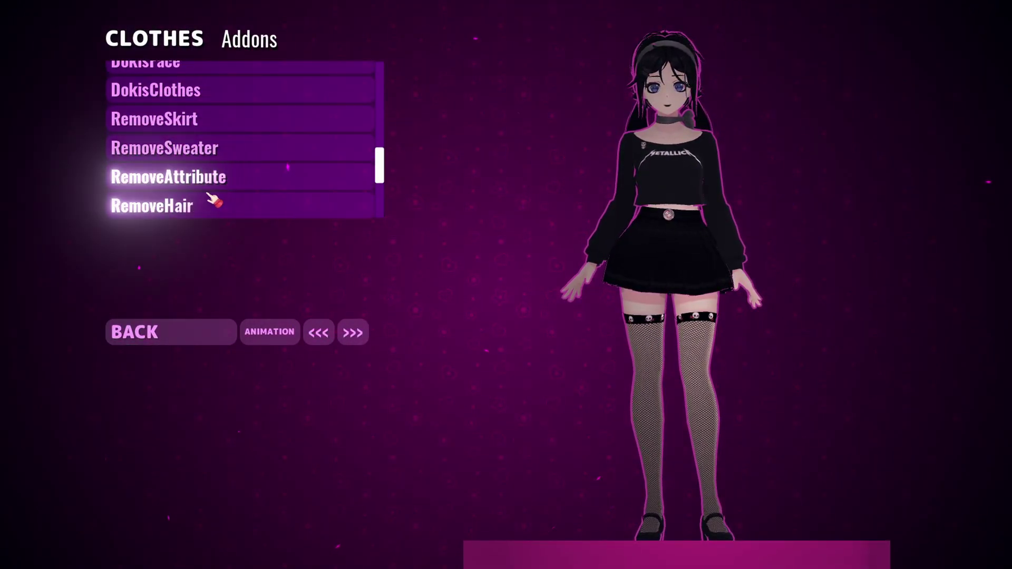
{"action": "left_click", "coordinate": [210, 204]}
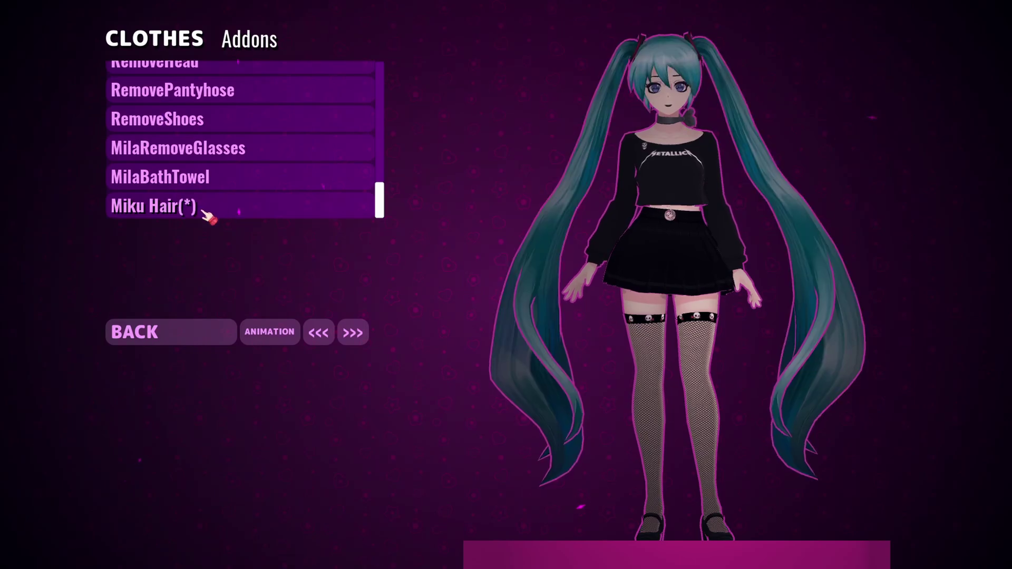
{"action": "scroll", "coordinate": [259, 195], "scroll_direction": "up", "scroll_amount": 3}
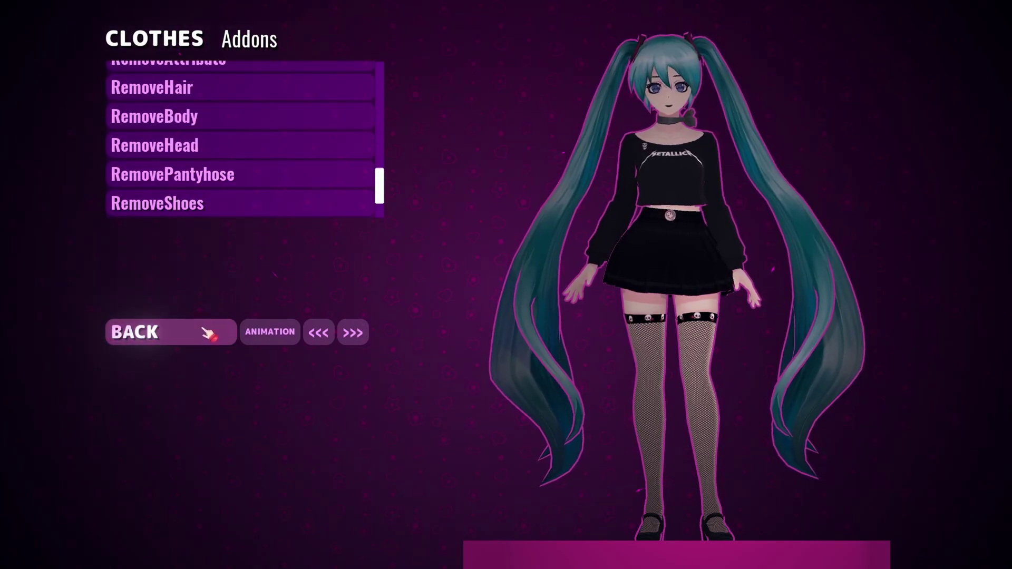
{"action": "left_click", "coordinate": [208, 333]}
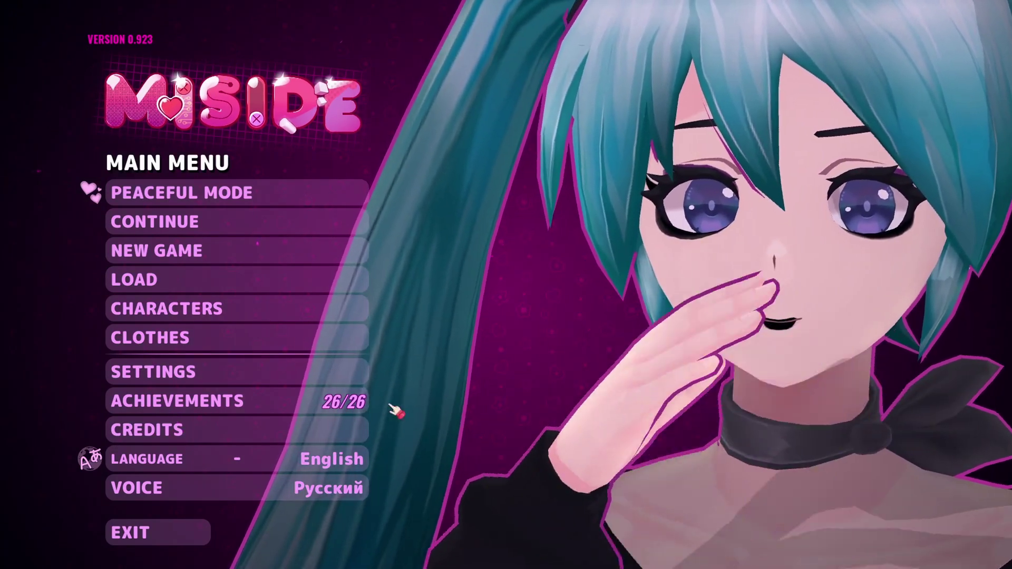
- Look at the Miku hair once more on the Clothes screen, and quit the game with confirmation
{"action": "left_click", "coordinate": [263, 340]}
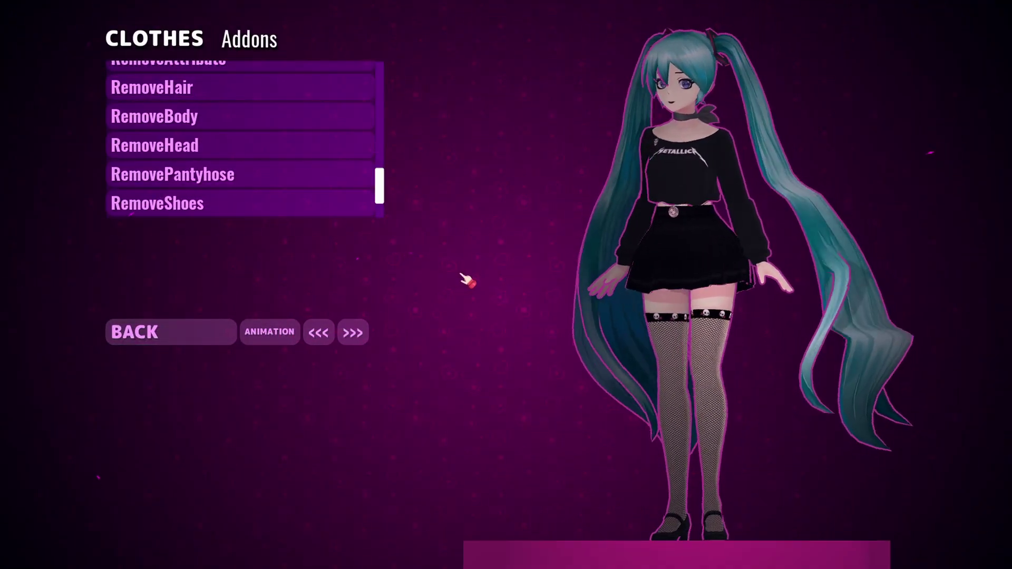
{"action": "left_click", "coordinate": [155, 342]}
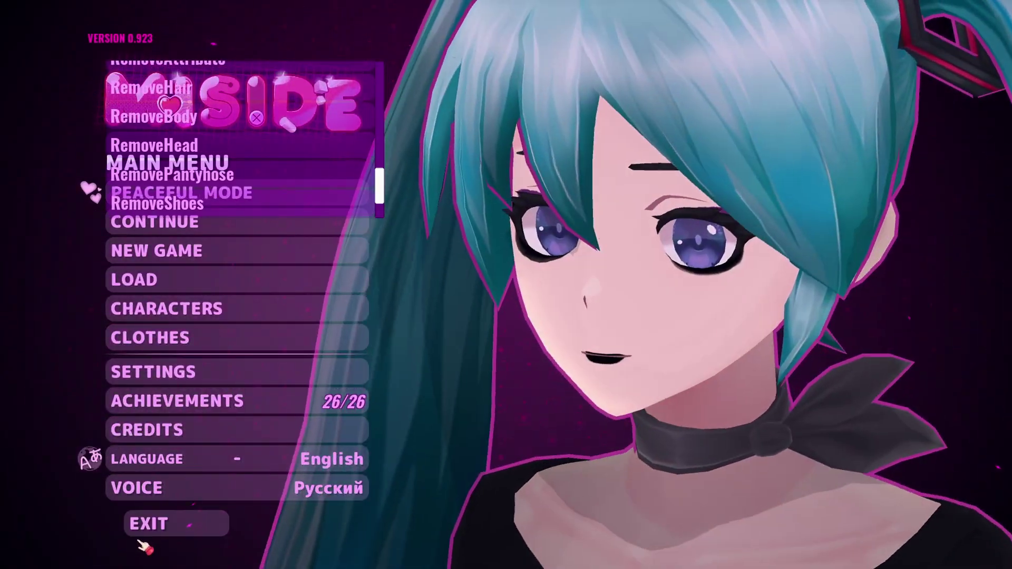
{"action": "left_click", "coordinate": [153, 525]}
{"action": "left_click", "coordinate": [154, 198]}
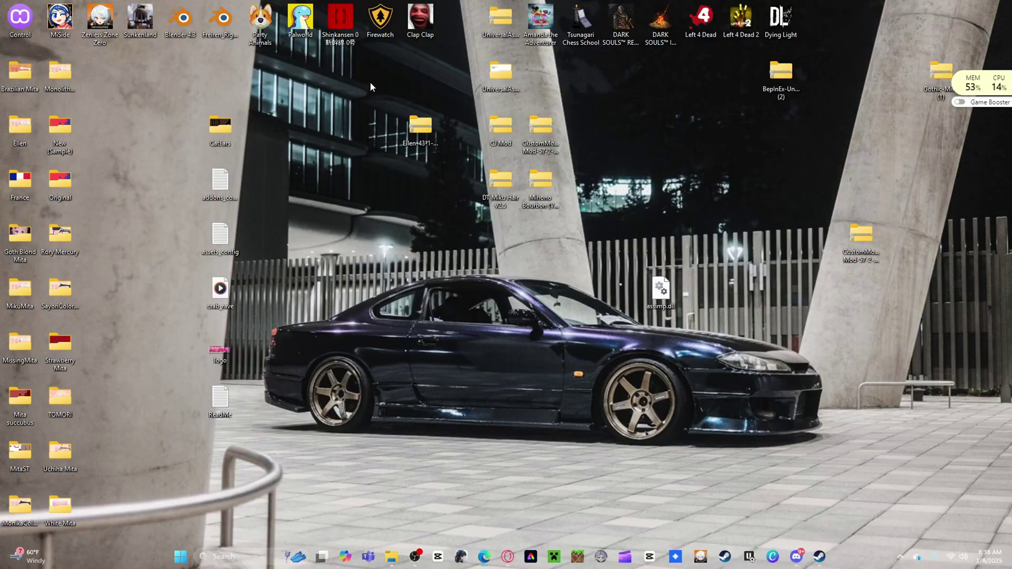
- Close the CJ Mod and DT Miku Hair v2.5 archive windows and bring up the Assets folder with nothing selected
{"action": "mouse_move", "coordinate": [400, 560]}
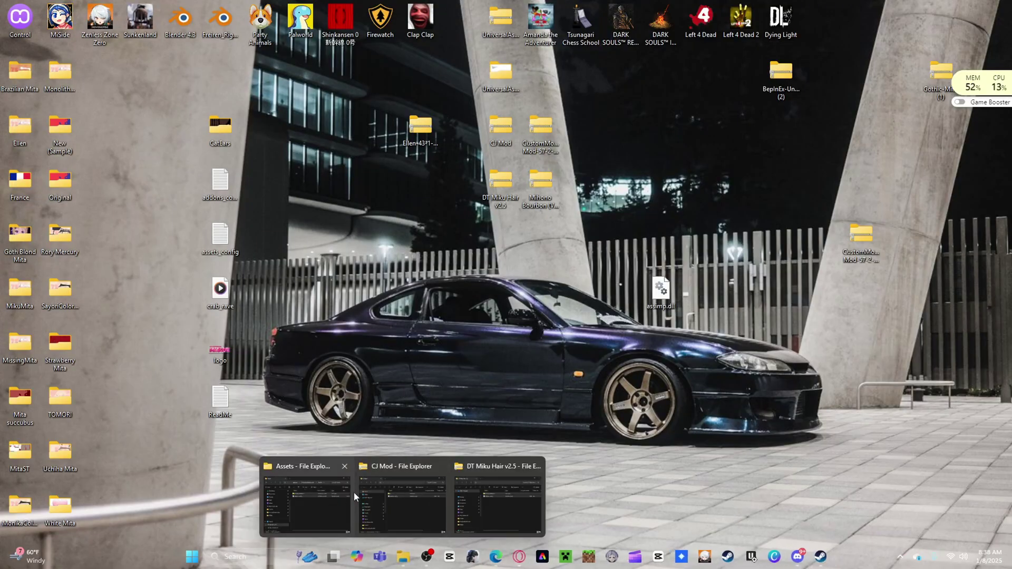
{"action": "left_click", "coordinate": [436, 464]}
{"action": "left_click", "coordinate": [485, 464]}
{"action": "left_click", "coordinate": [380, 466]}
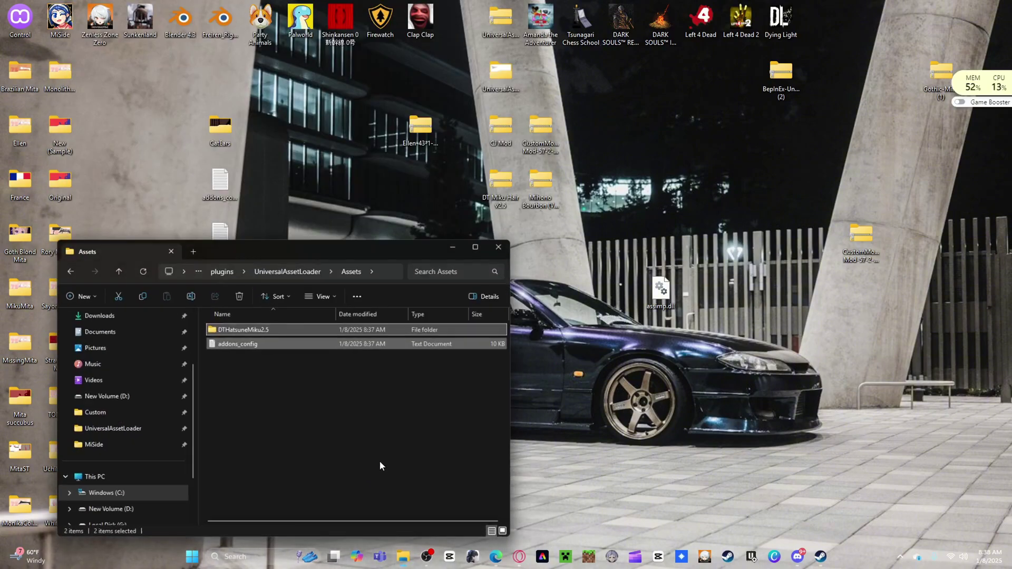
{"action": "right_click", "coordinate": [329, 318]}
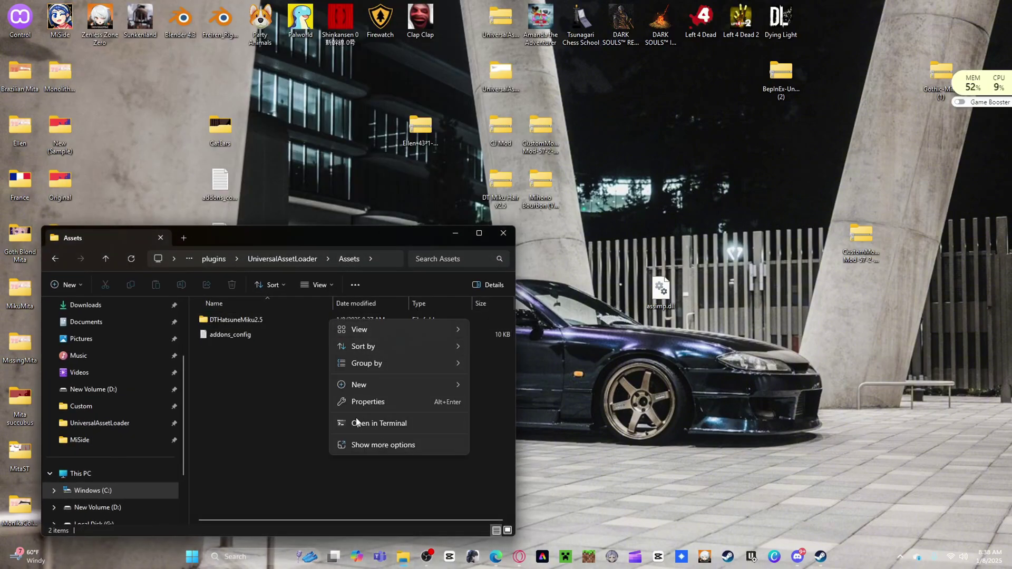
{"action": "left_click", "coordinate": [278, 367]}
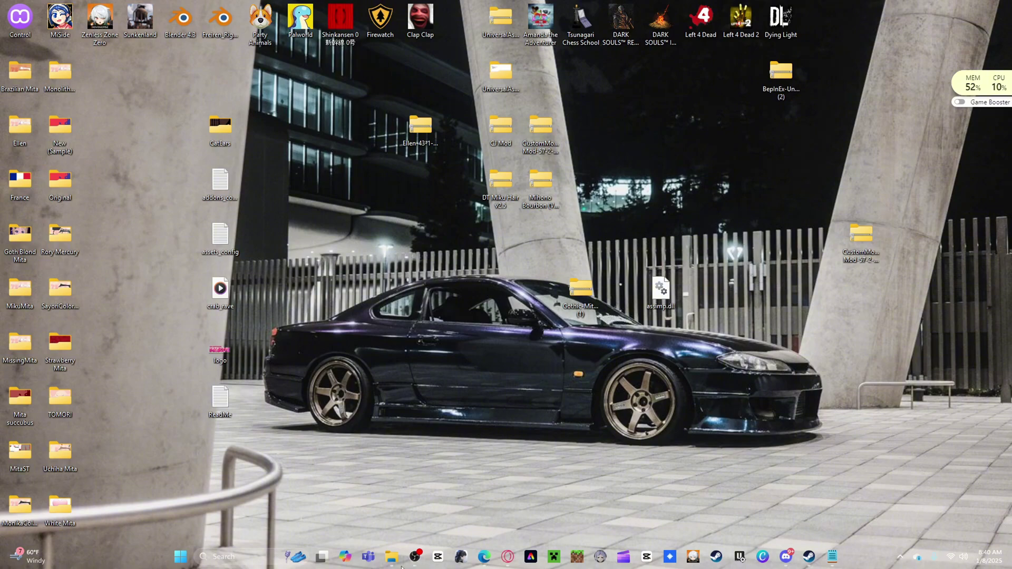
- Close the Gothic Mita archive window and go back from the GothicMita folder to the MiSide game folder
{"action": "mouse_move", "coordinate": [397, 568]}
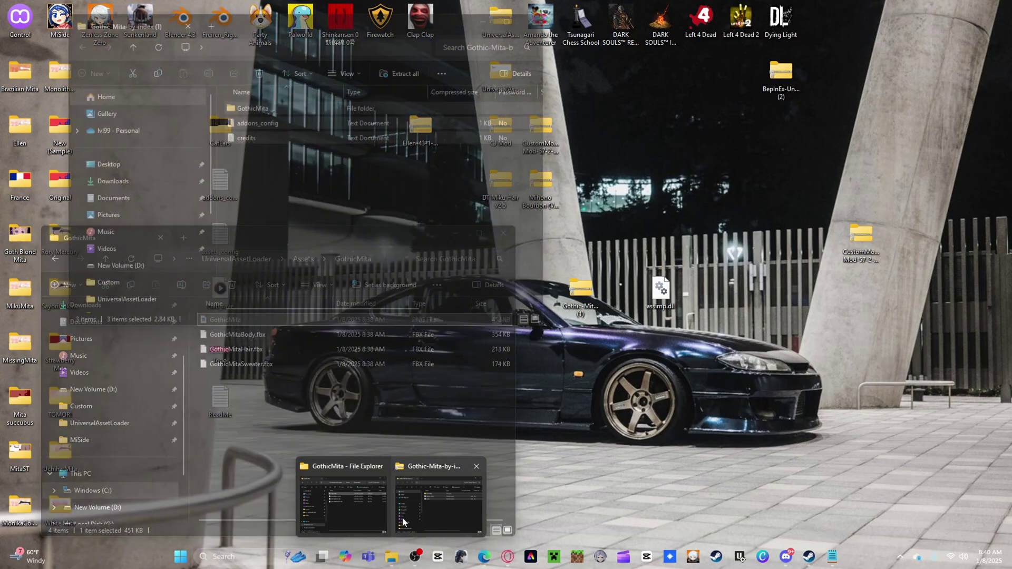
{"action": "mouse_move", "coordinate": [441, 489]}
{"action": "left_click", "coordinate": [475, 468]}
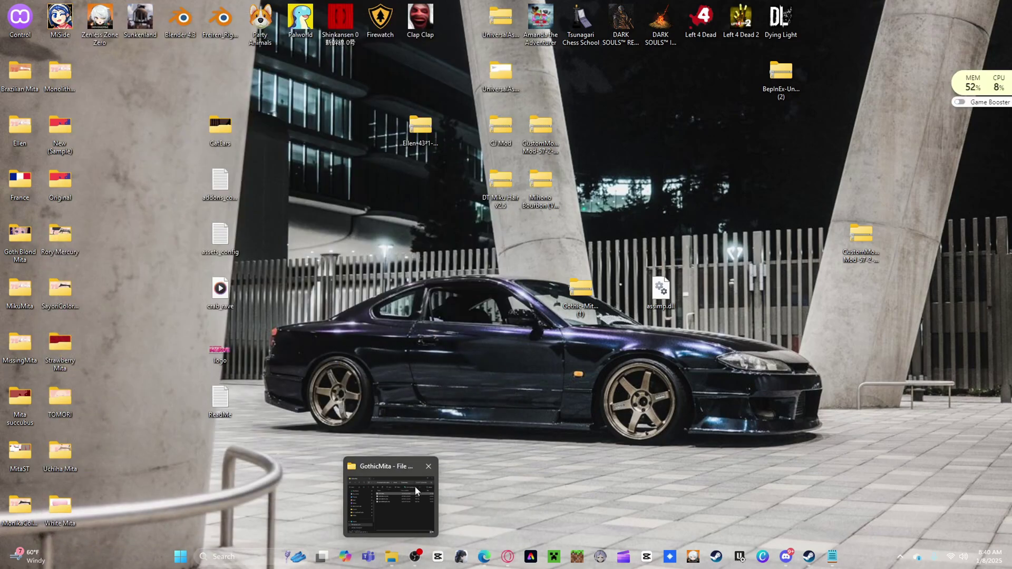
{"action": "left_click", "coordinate": [416, 486]}
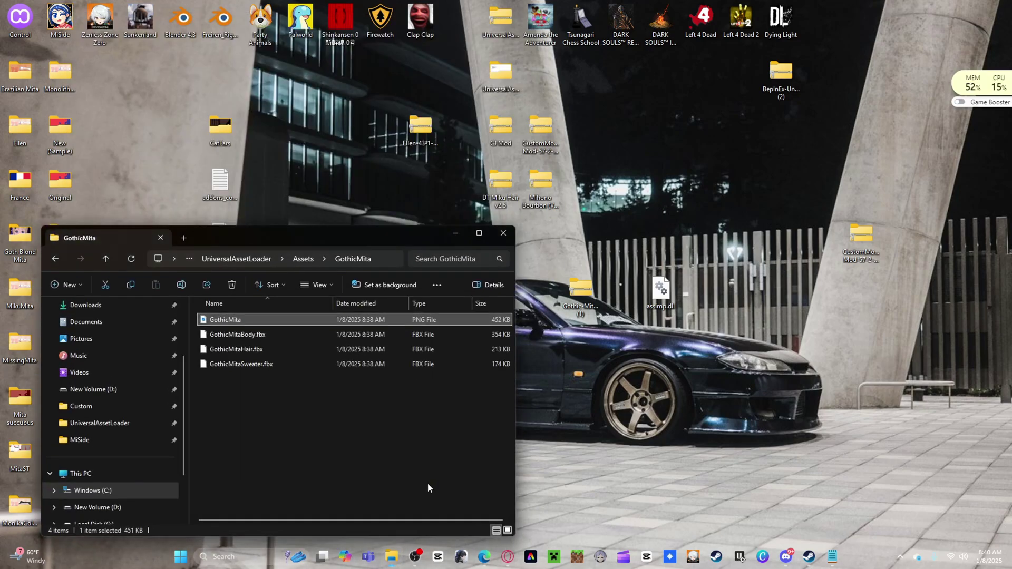
{"action": "left_click", "coordinate": [56, 258]}
{"action": "left_click", "coordinate": [59, 260]}
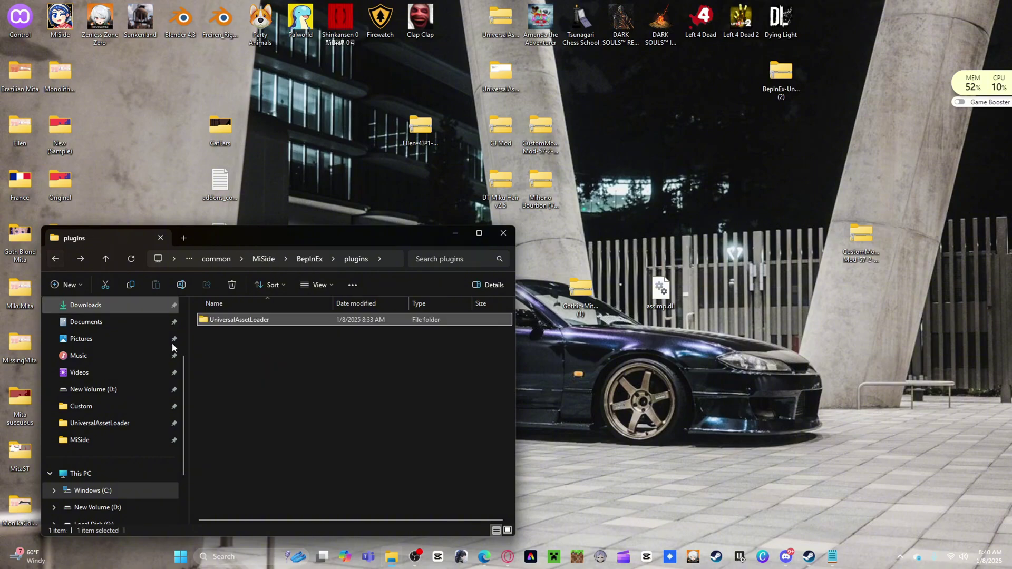
{"action": "left_click", "coordinate": [54, 260]}
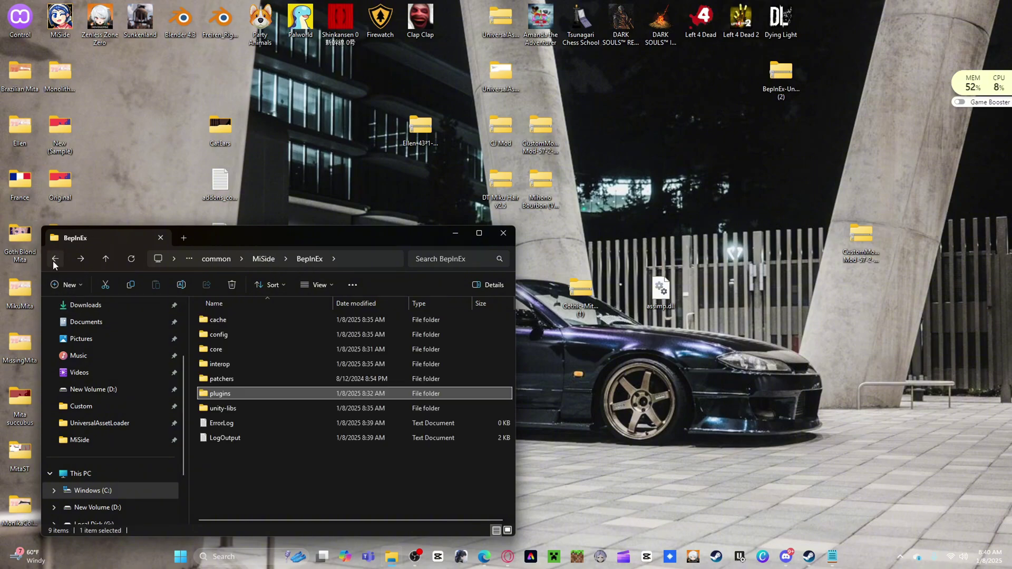
{"action": "left_click", "coordinate": [54, 261]}
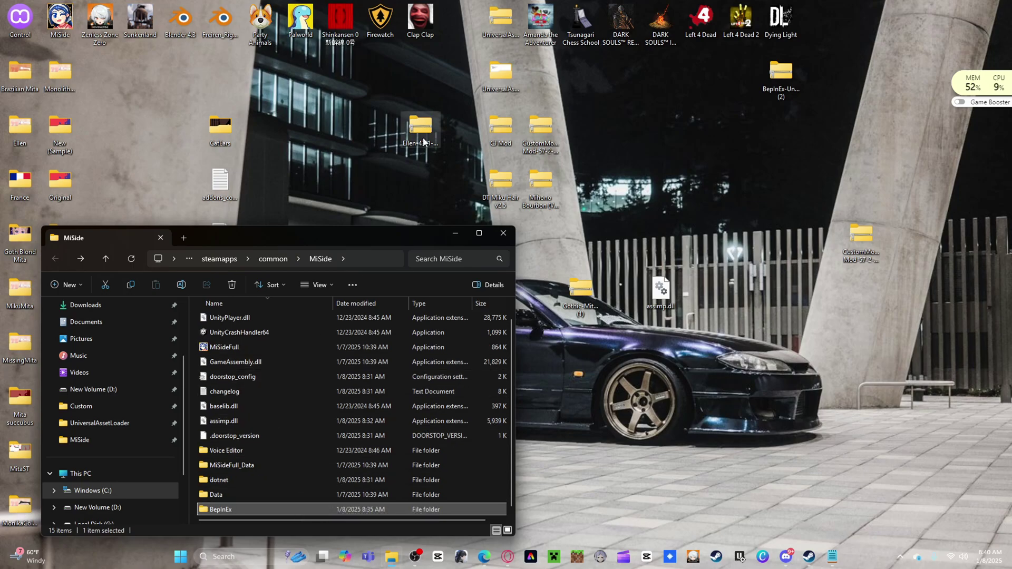
- Move the UniversalAssetLoader archive beside the BepInEx archive on the desktop, and check the plugins folder inside the BepInEx archive before closing it
{"action": "left_click_drag", "start_coordinate": [496, 24], "coordinate": [767, 75]}
{"action": "double_click", "coordinate": [767, 75]}
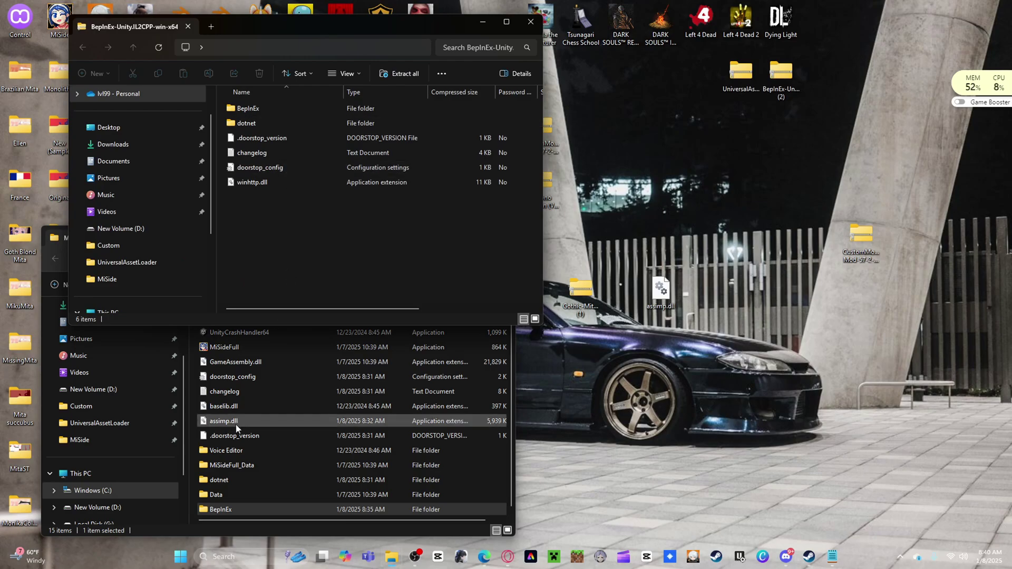
{"action": "double_click", "coordinate": [300, 108]}
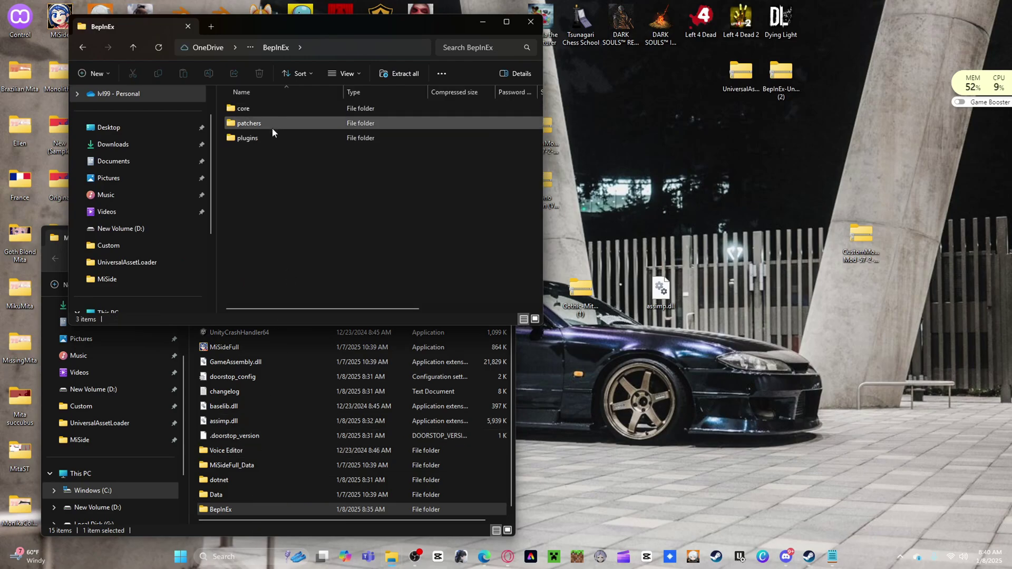
{"action": "double_click", "coordinate": [272, 134]}
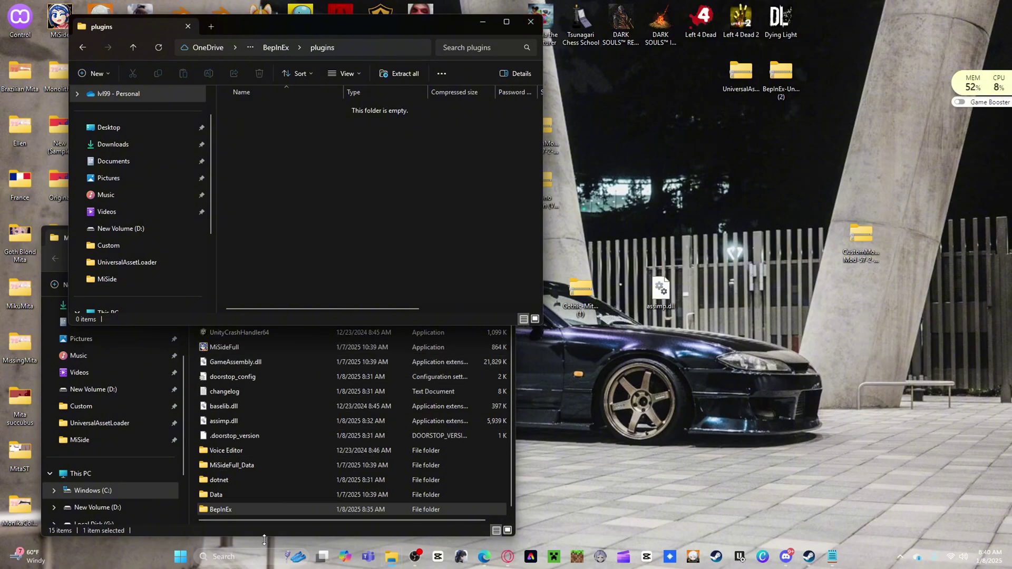
{"action": "left_click", "coordinate": [529, 22]}
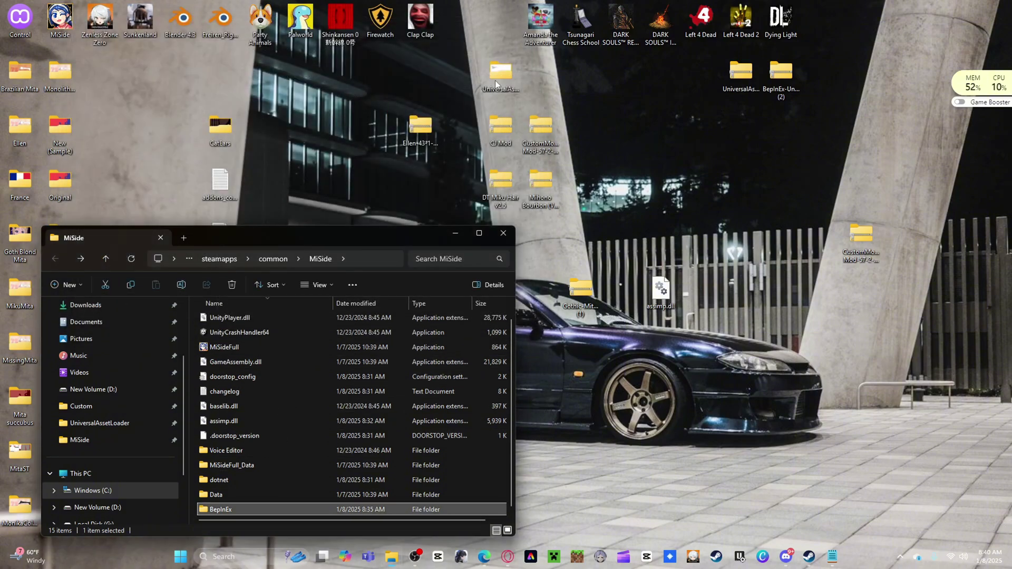
- Move the UniversalAssetLoader archive to an empty spot on the desktop and open its OuterFolder
{"action": "left_click_drag", "start_coordinate": [738, 73], "coordinate": [315, 136]}
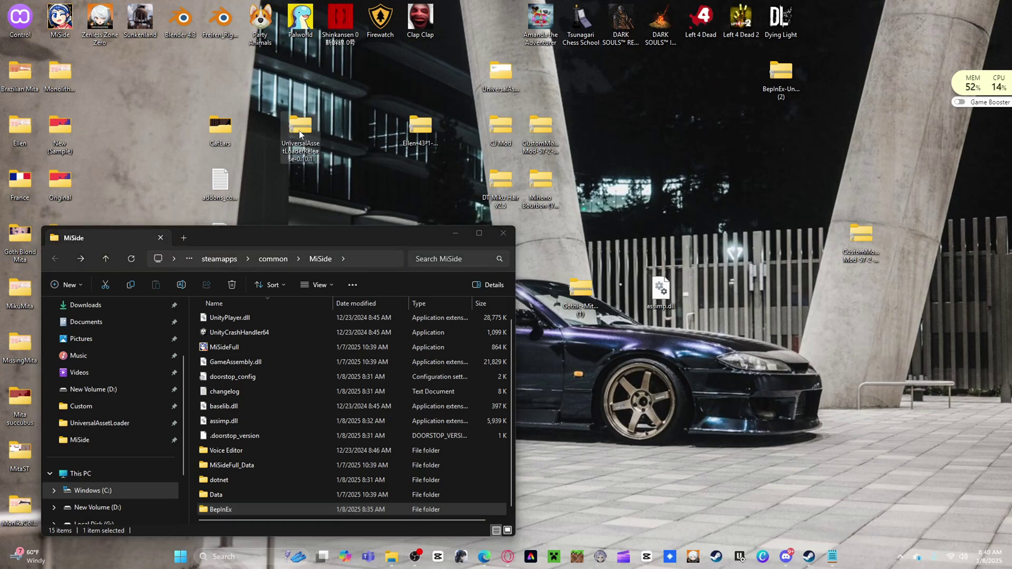
{"action": "double_click", "coordinate": [297, 134]}
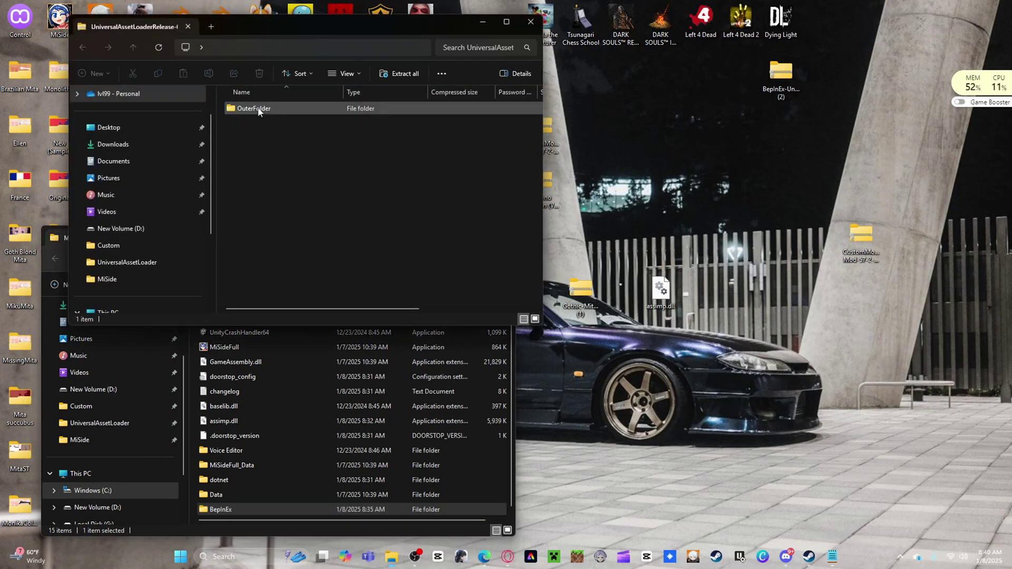
{"action": "left_click_drag", "start_coordinate": [264, 116], "coordinate": [241, 174]}
- Open the plugins folder inside the game's BepInEx folder, and select the UniversalAssetLoader folder in the archive
{"action": "double_click", "coordinate": [256, 509]}
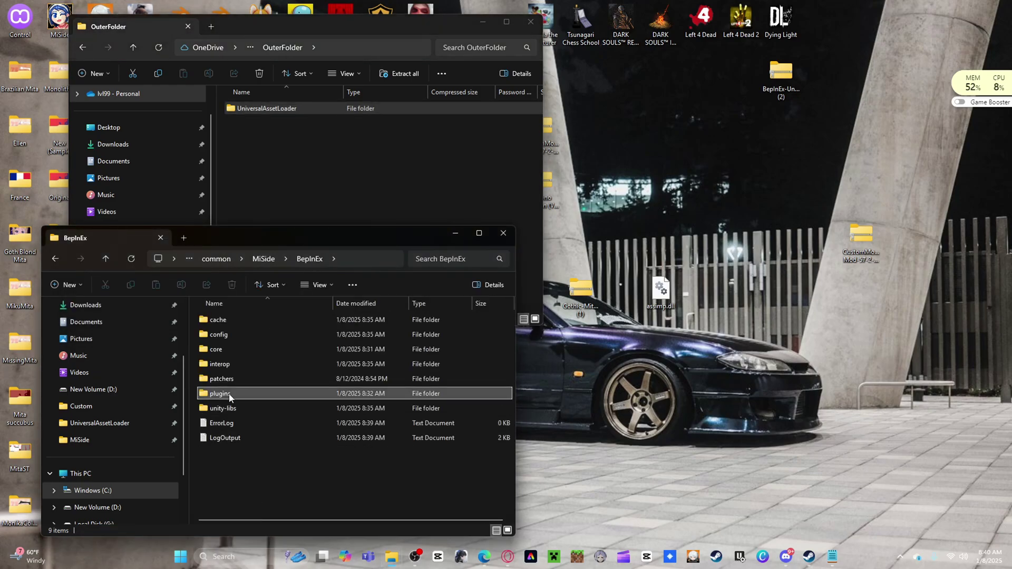
{"action": "double_click", "coordinate": [222, 393]}
{"action": "left_click_drag", "start_coordinate": [263, 108], "coordinate": [278, 162]}
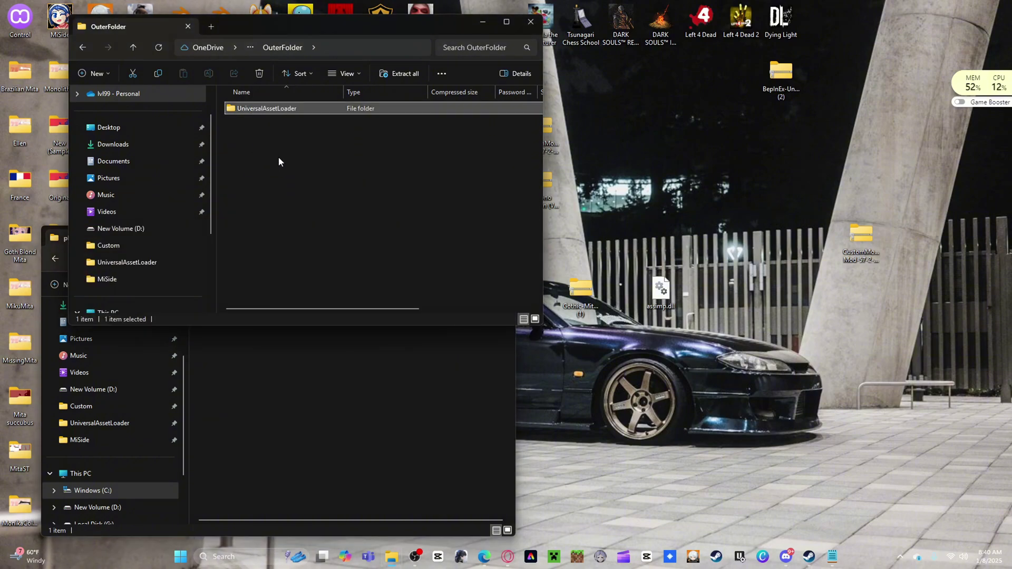
- Go into the archive's UniversalAssetLoader Assets folder and view the addons_config file, closing it when done
{"action": "double_click", "coordinate": [293, 111]}
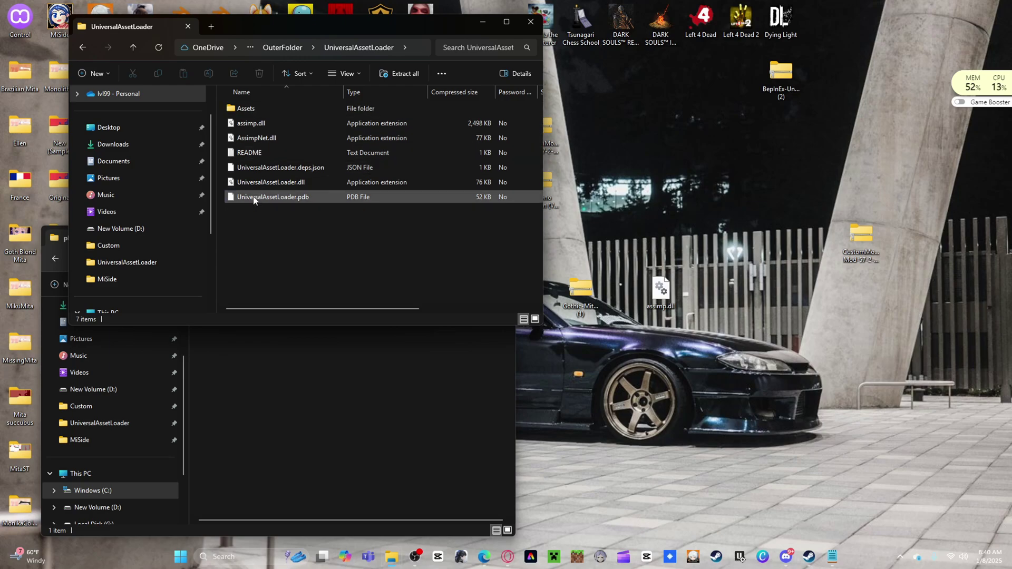
{"action": "double_click", "coordinate": [246, 109]}
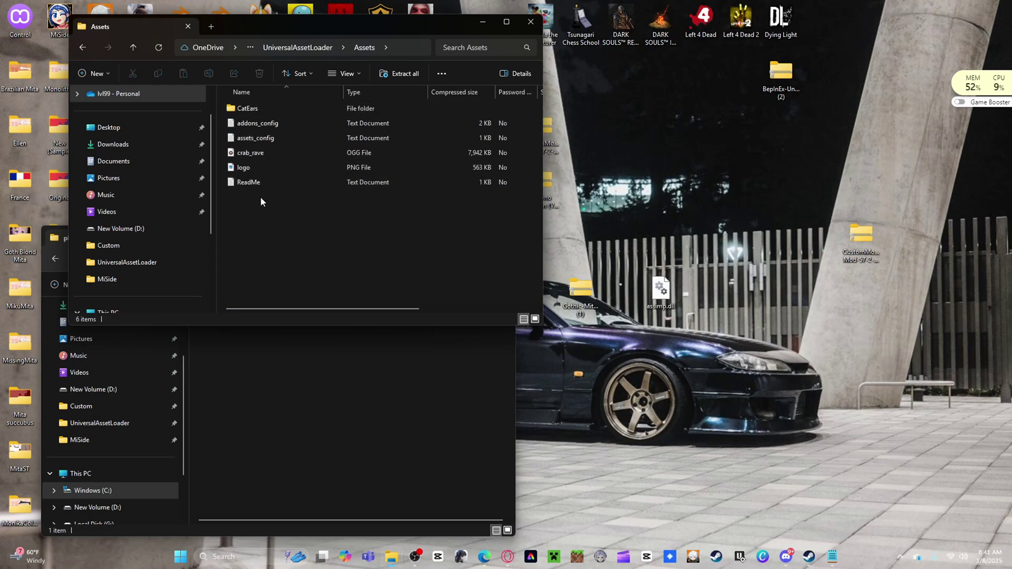
{"action": "double_click", "coordinate": [247, 123]}
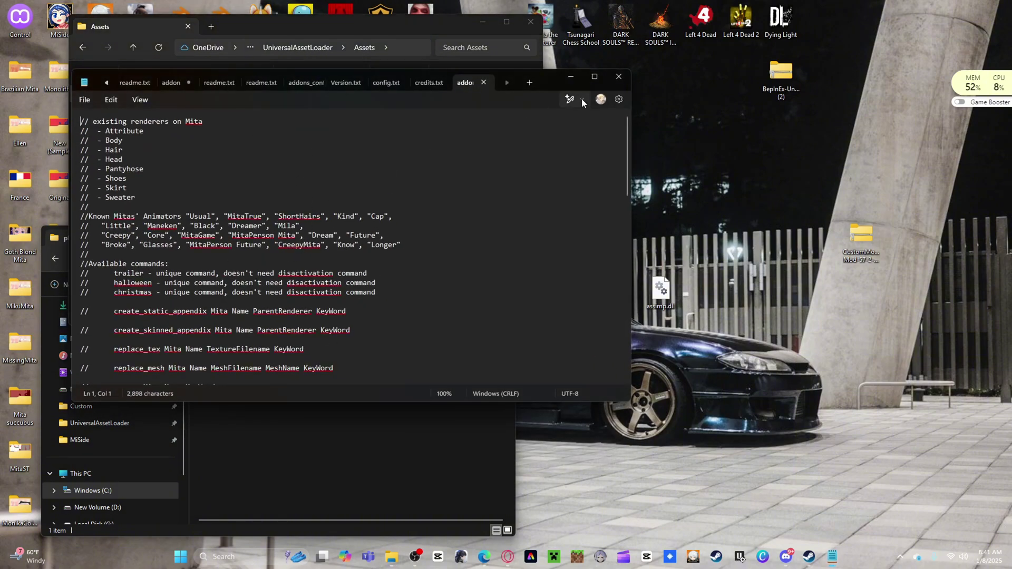
{"action": "left_click", "coordinate": [619, 84]}
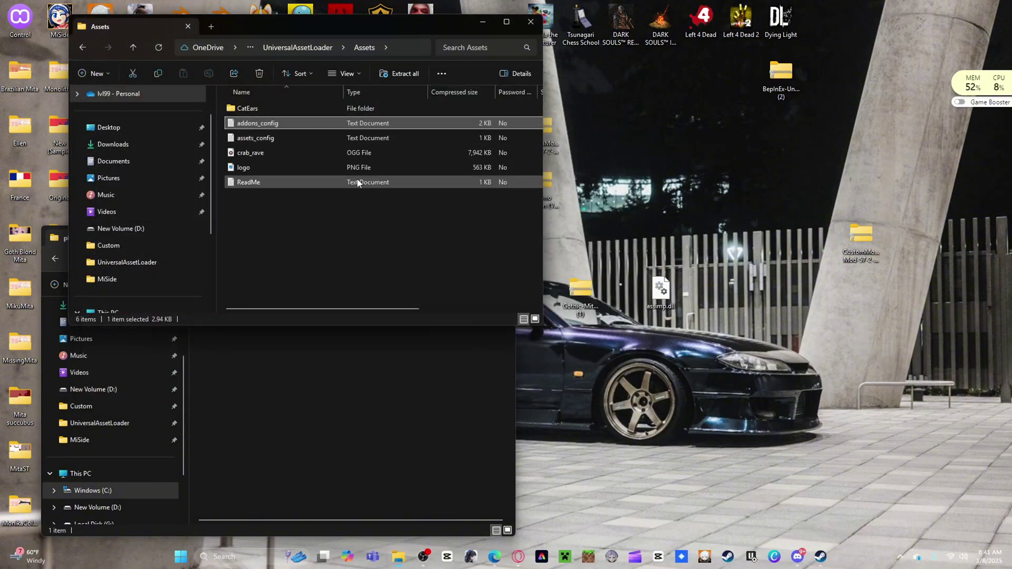
- View the CatEar_BaseColor image in the CatEars folder and return to the archive's Assets folder
{"action": "double_click", "coordinate": [248, 109]}
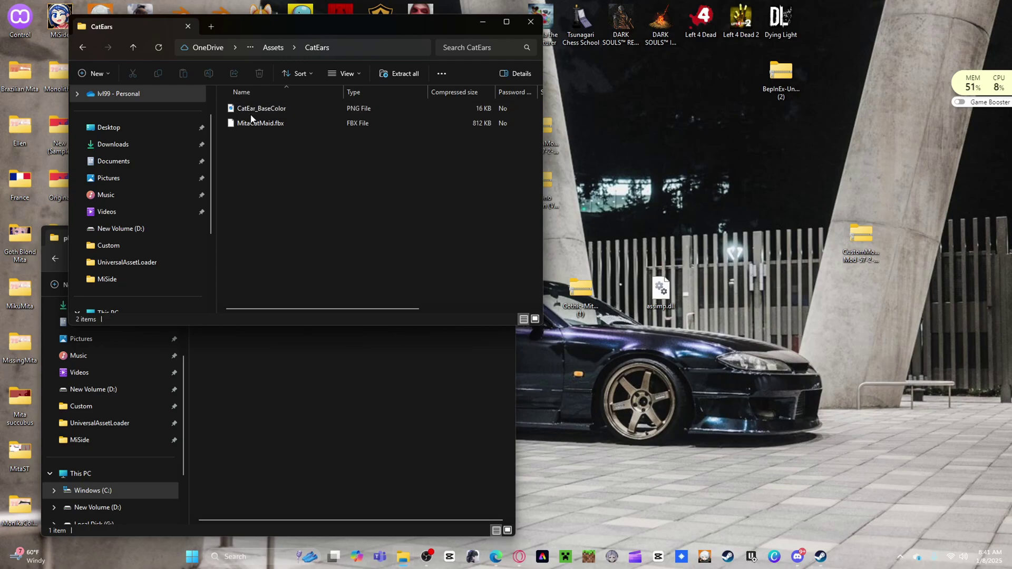
{"action": "double_click", "coordinate": [253, 109]}
{"action": "key", "text": "alt+F4"}
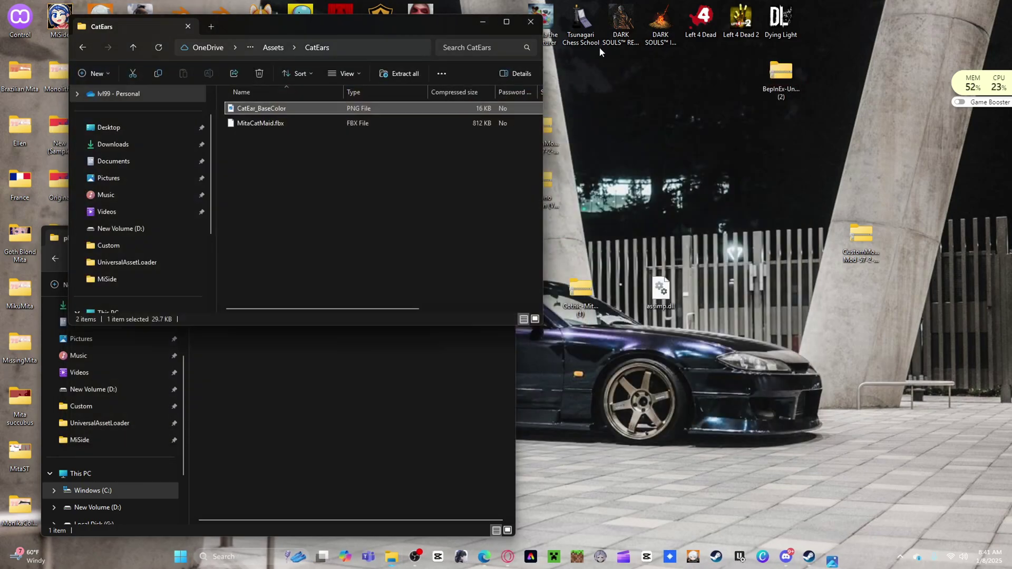
{"action": "left_click", "coordinate": [82, 51]}
- Select everything in the archive's Assets folder and return to its UniversalAssetLoader folder
{"action": "left_click_drag", "start_coordinate": [271, 208], "coordinate": [251, 99]}
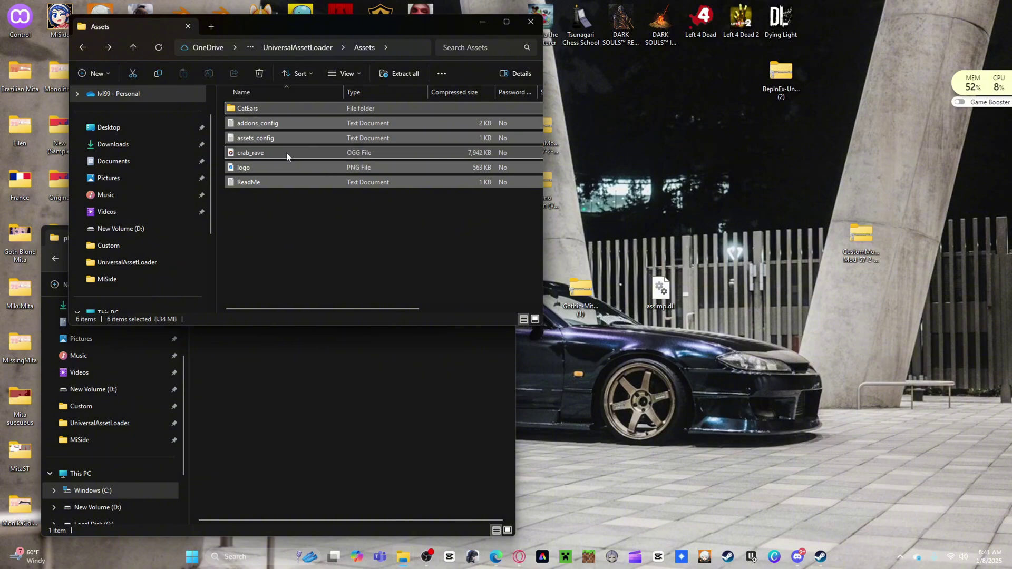
{"action": "left_click_drag", "start_coordinate": [276, 125], "coordinate": [284, 262]}
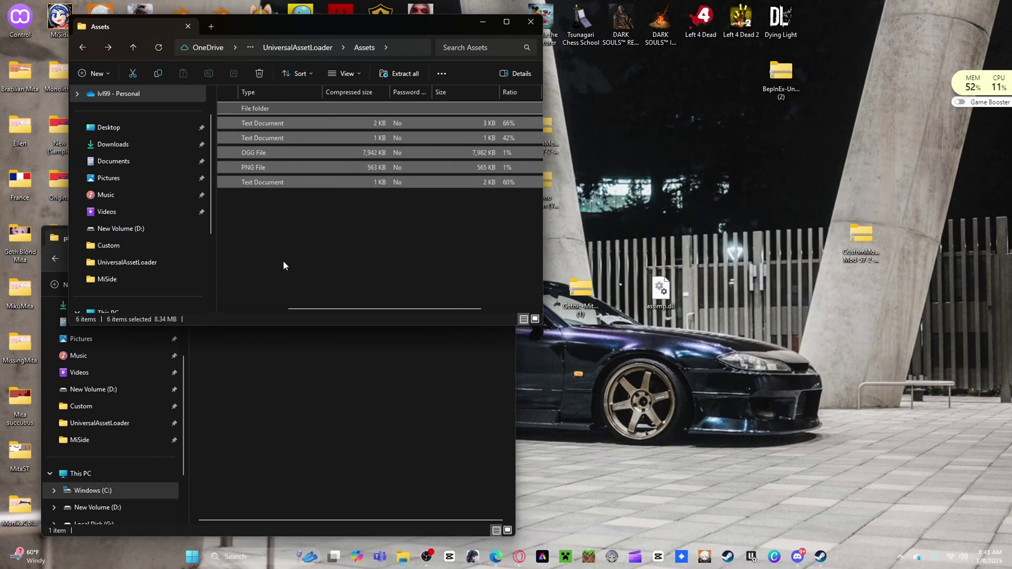
{"action": "left_click", "coordinate": [80, 47]}
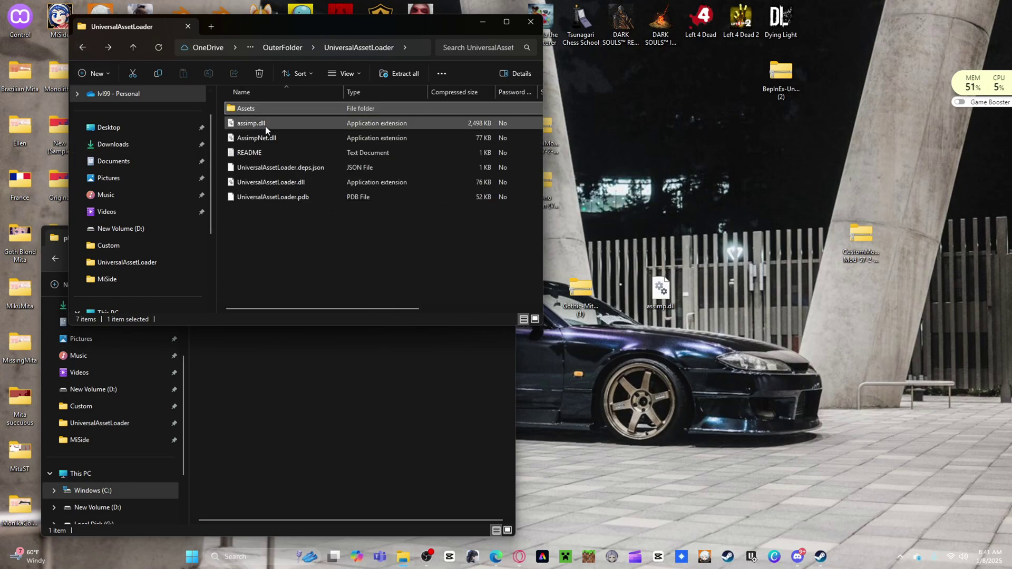
- Copy assimp.dll from the archive to the desktop, replacing the existing file, and close the archive window
{"action": "left_click_drag", "start_coordinate": [265, 128], "coordinate": [735, 157]}
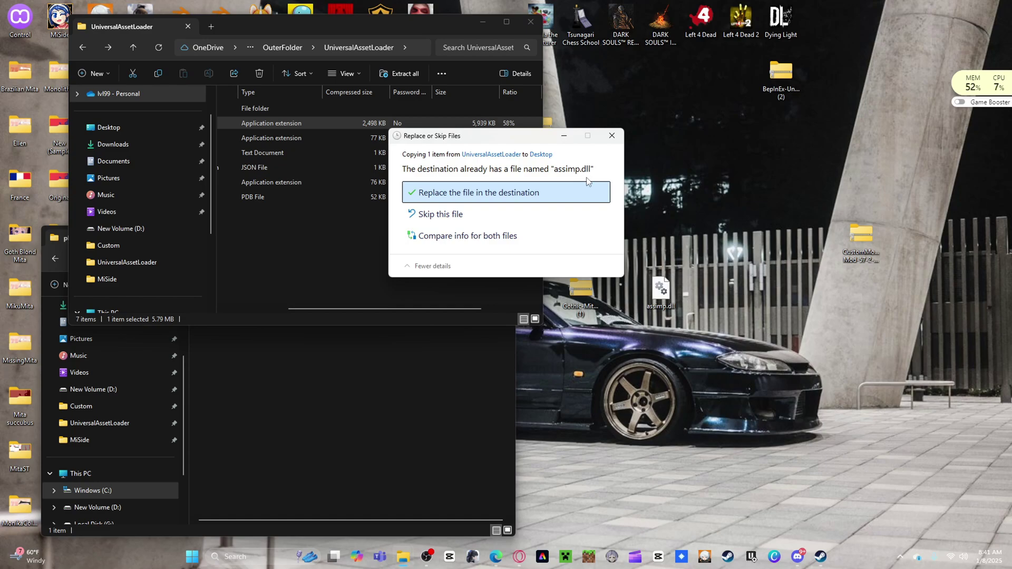
{"action": "left_click", "coordinate": [552, 192]}
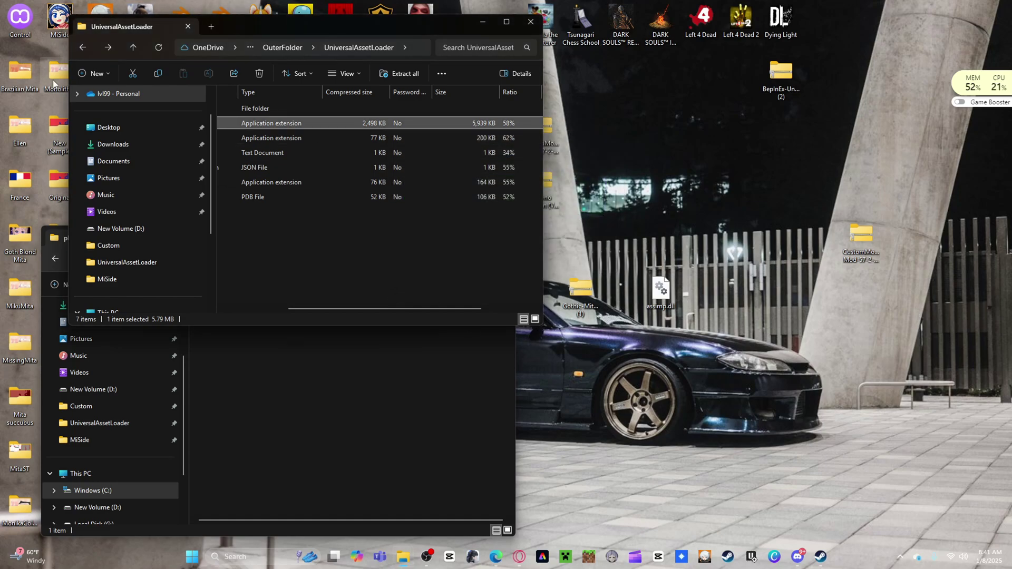
{"action": "left_click", "coordinate": [79, 47]}
{"action": "left_click", "coordinate": [79, 48]}
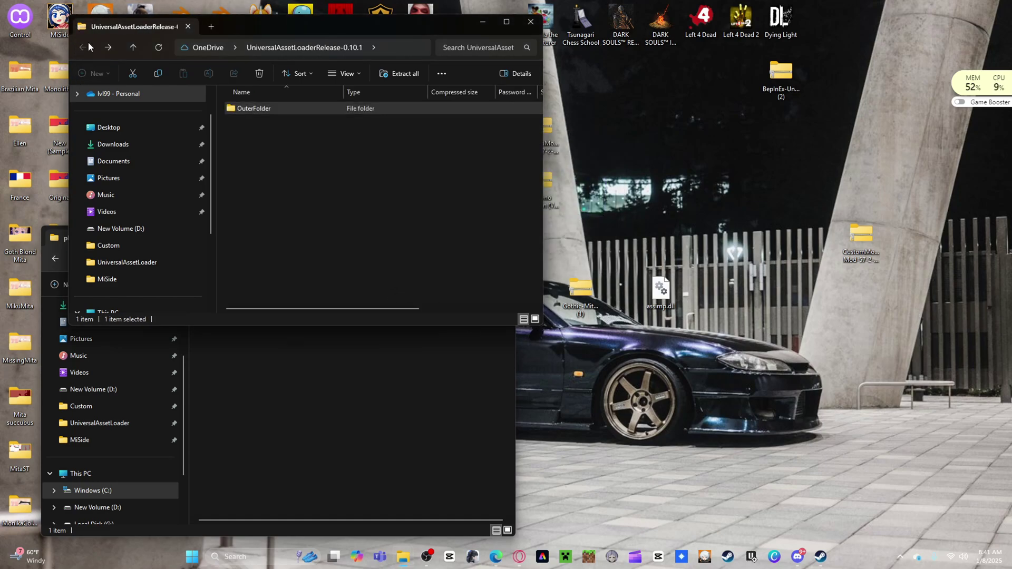
{"action": "left_click", "coordinate": [530, 22]}
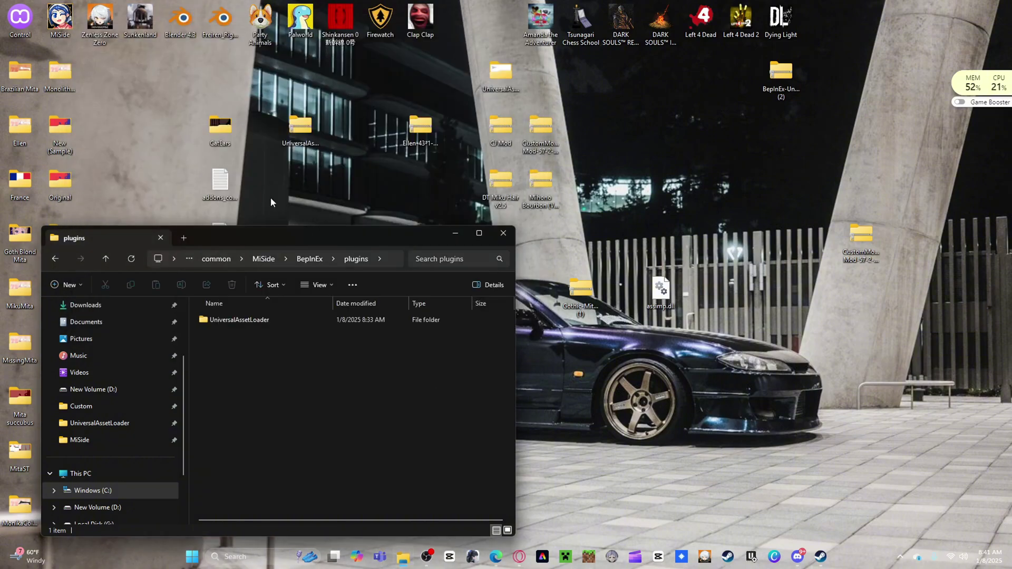
- Return from the plugins folder to the MiSide game folder and move the assimp.dll file higher up on the desktop
{"action": "left_click", "coordinate": [52, 260]}
{"action": "left_click", "coordinate": [52, 259]}
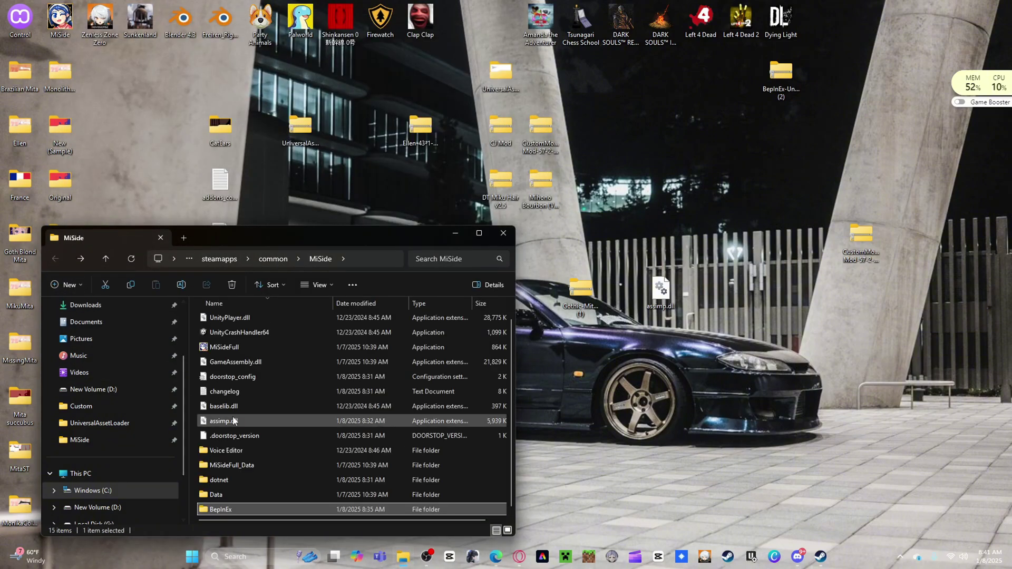
{"action": "left_click_drag", "start_coordinate": [671, 298], "coordinate": [669, 244]}
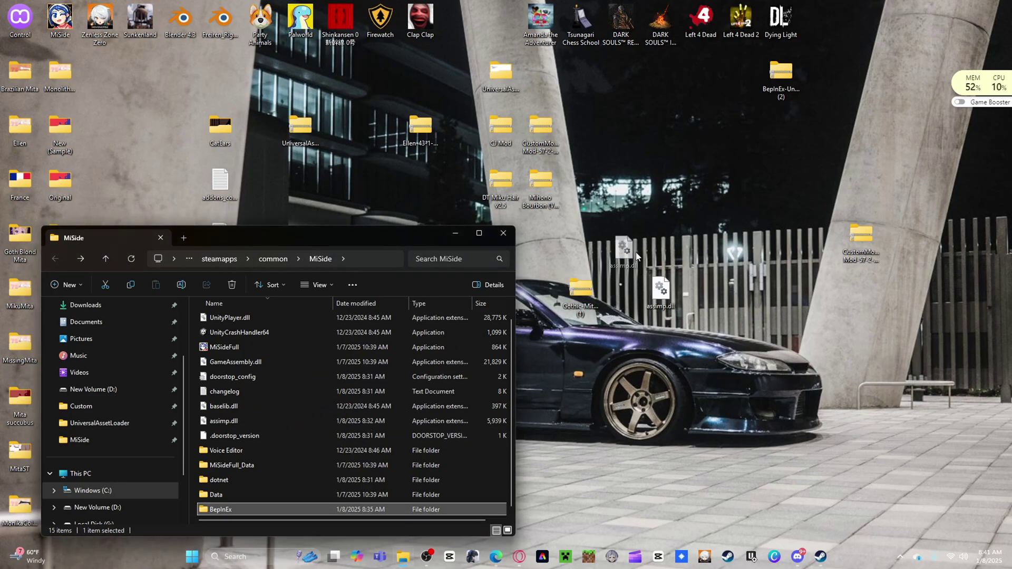
- Check the LanguagesVoice folder inside the game's Data folder and return to the MiSide folder
{"action": "left_click", "coordinate": [226, 481]}
{"action": "left_click", "coordinate": [223, 481]}
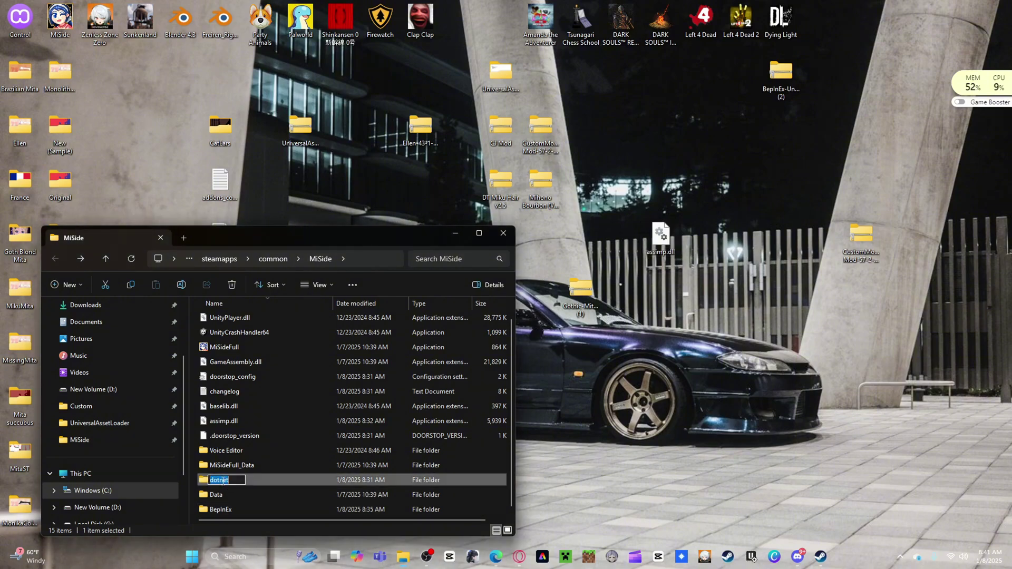
{"action": "double_click", "coordinate": [255, 495]}
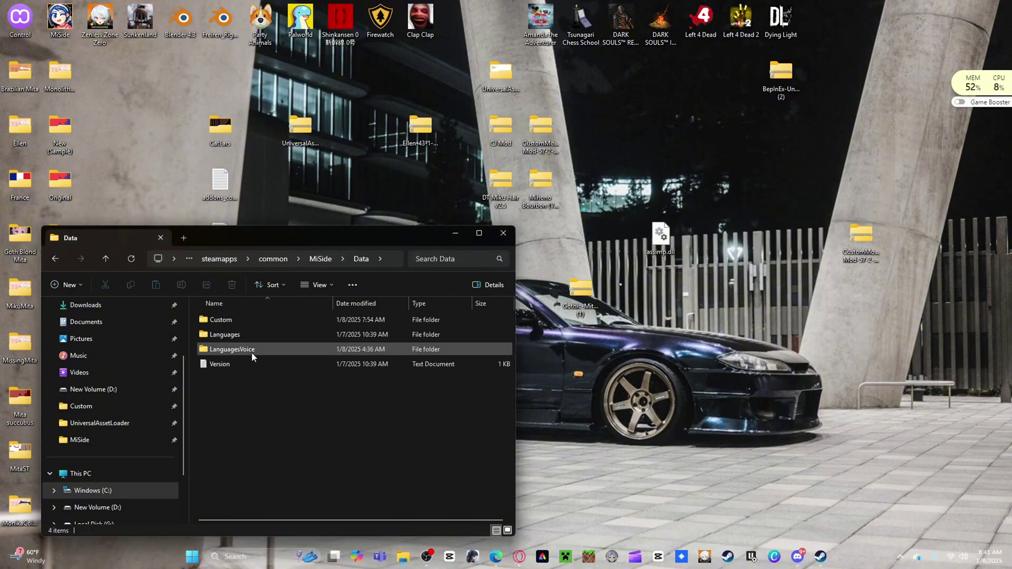
{"action": "left_click", "coordinate": [249, 352]}
{"action": "double_click", "coordinate": [249, 351]}
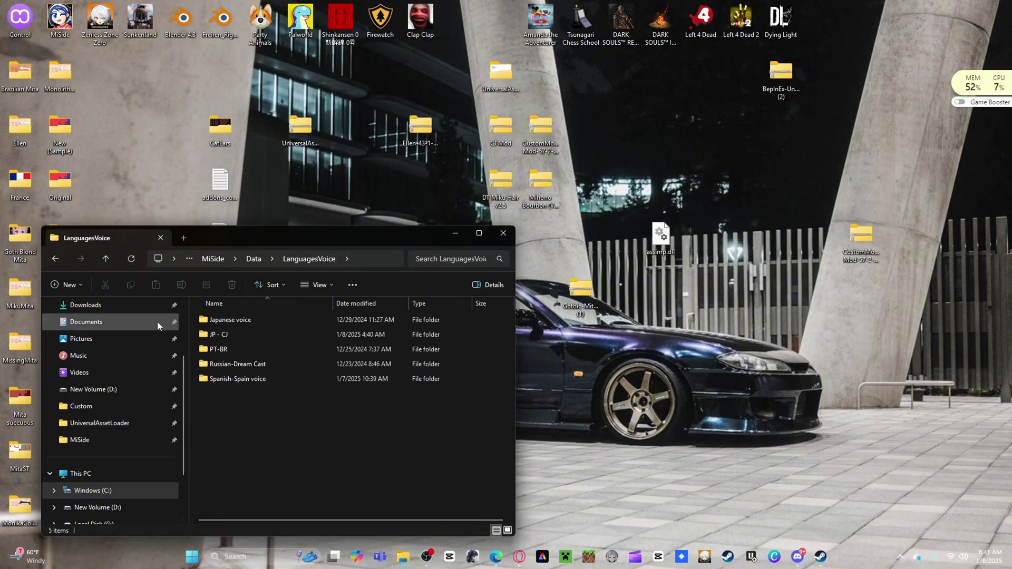
{"action": "left_click", "coordinate": [55, 259]}
{"action": "left_click", "coordinate": [56, 258]}
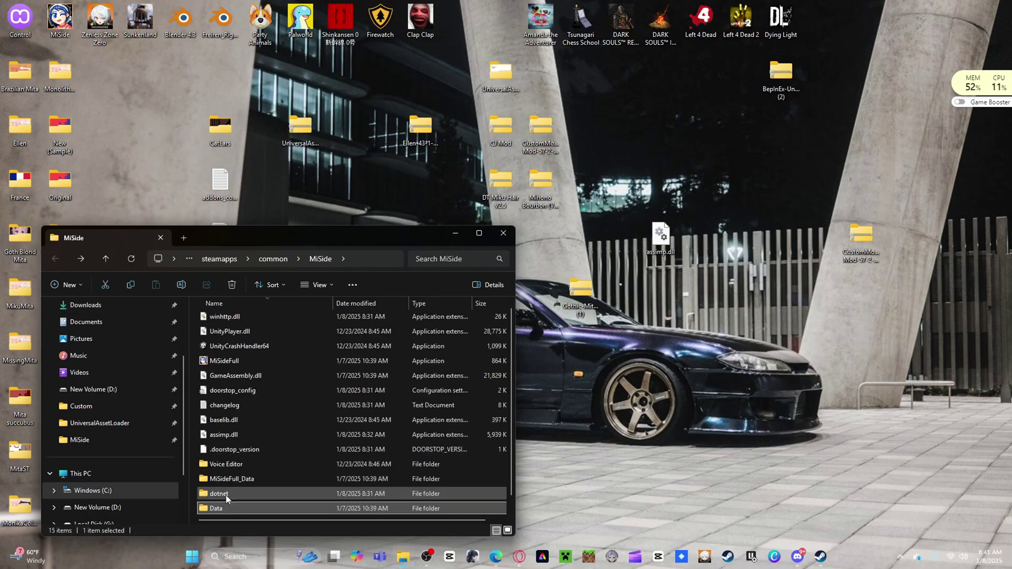
- Look through the dotnet folder and the x86_64 plugins folder inside MiSideFull_Data, and return to the MiSide folder
{"action": "double_click", "coordinate": [226, 495]}
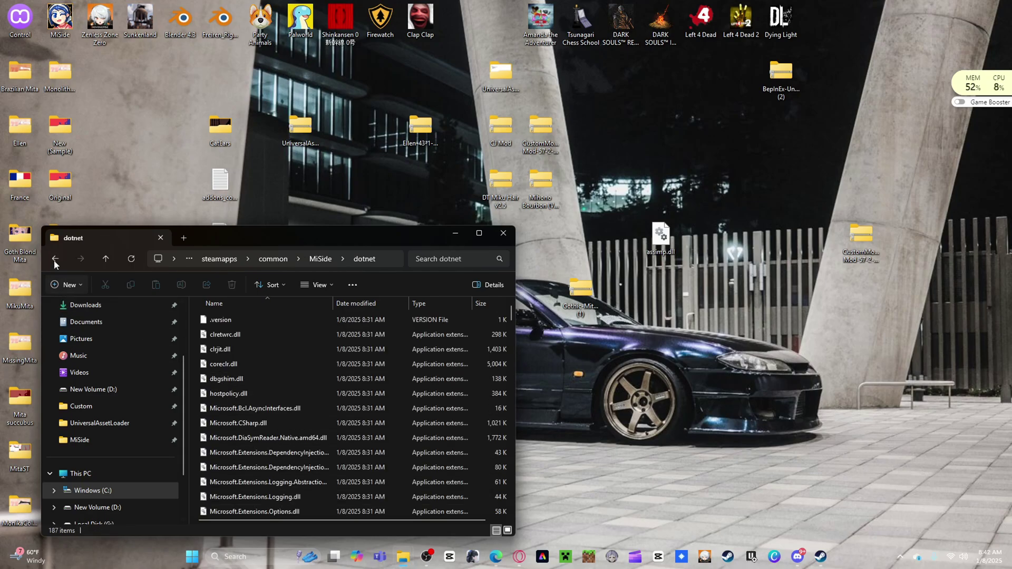
{"action": "left_click", "coordinate": [55, 259]}
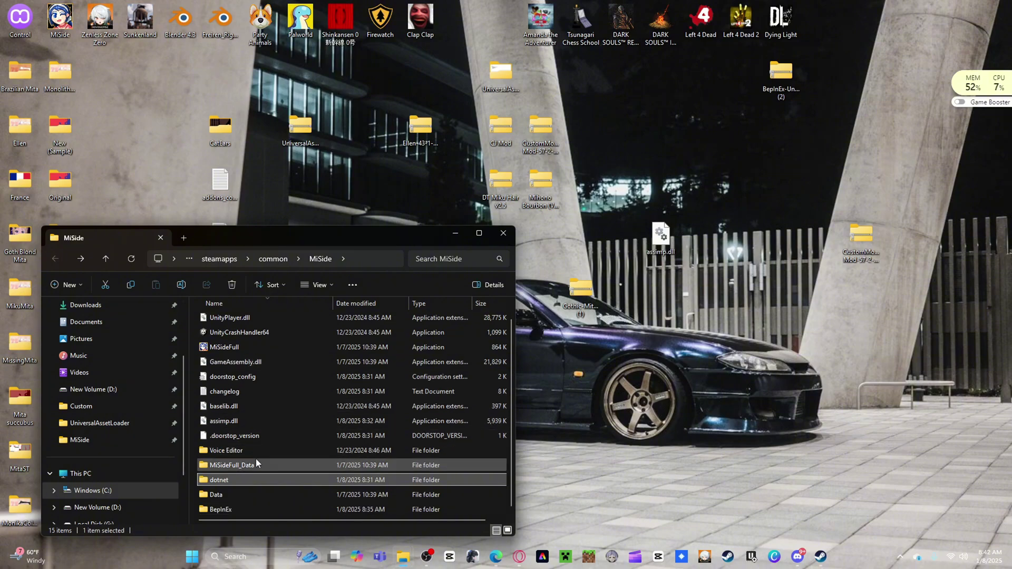
{"action": "double_click", "coordinate": [255, 465]}
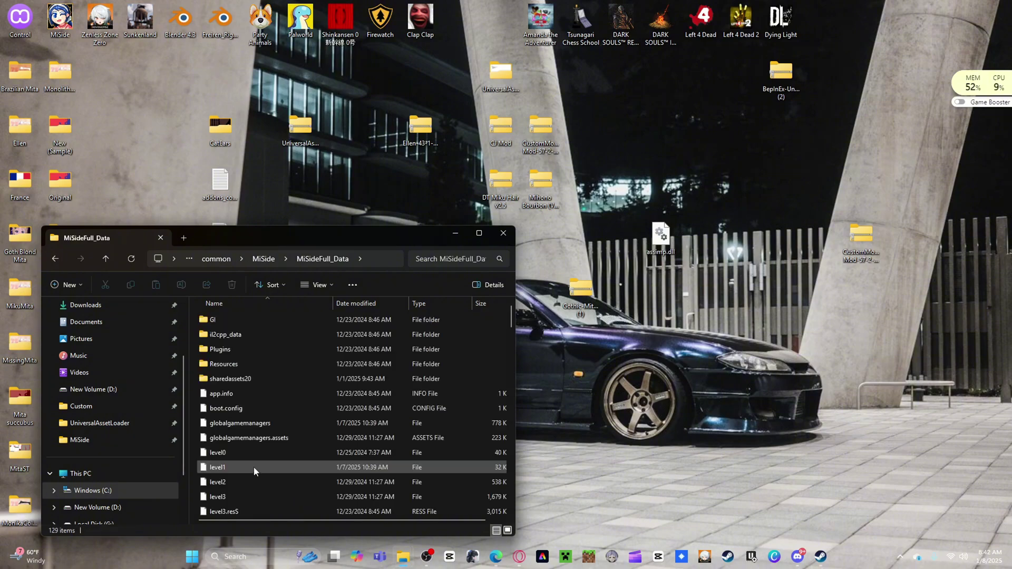
{"action": "double_click", "coordinate": [234, 349]}
{"action": "double_click", "coordinate": [235, 322]}
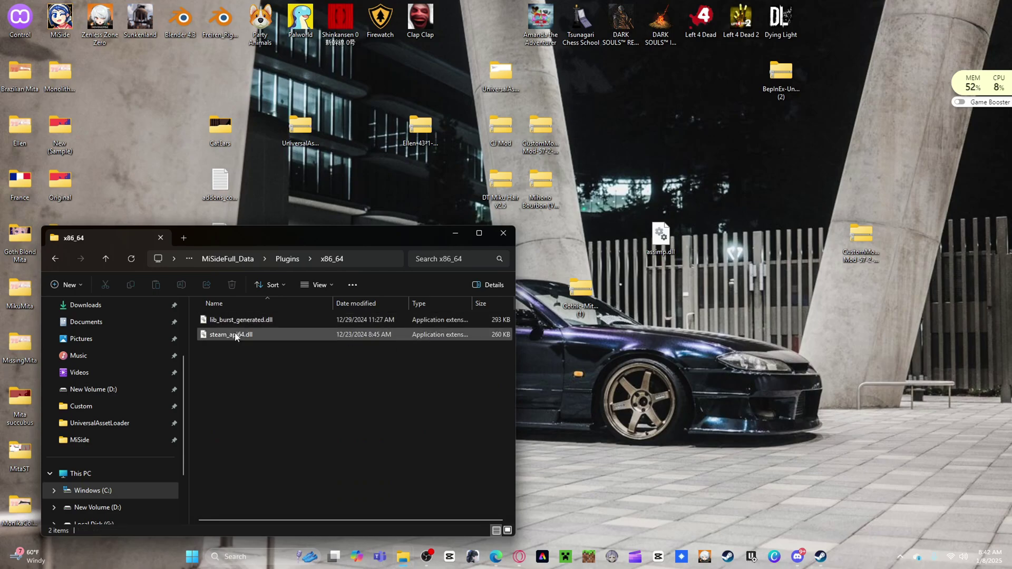
{"action": "left_click", "coordinate": [55, 260]}
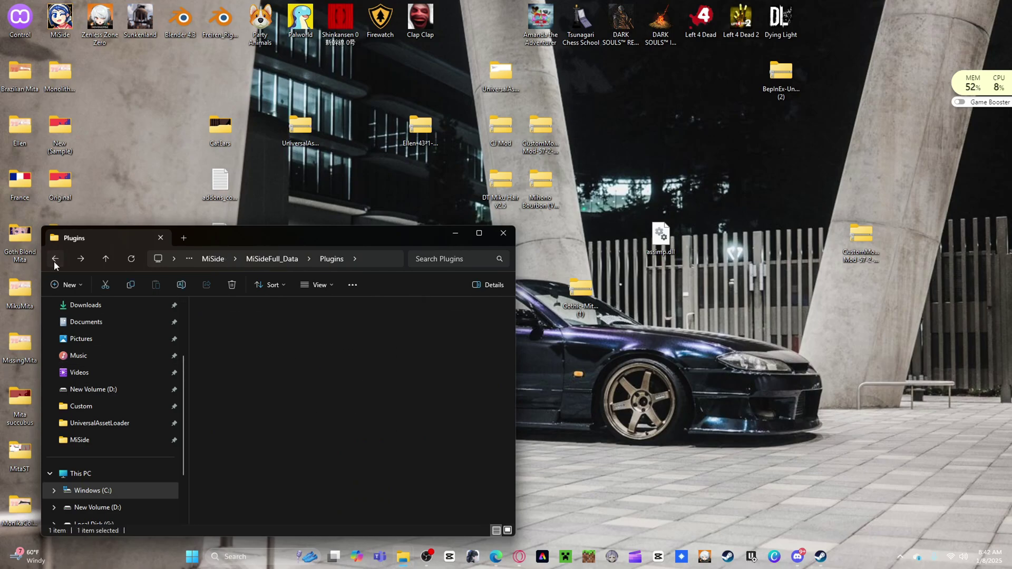
{"action": "left_click", "coordinate": [55, 260]}
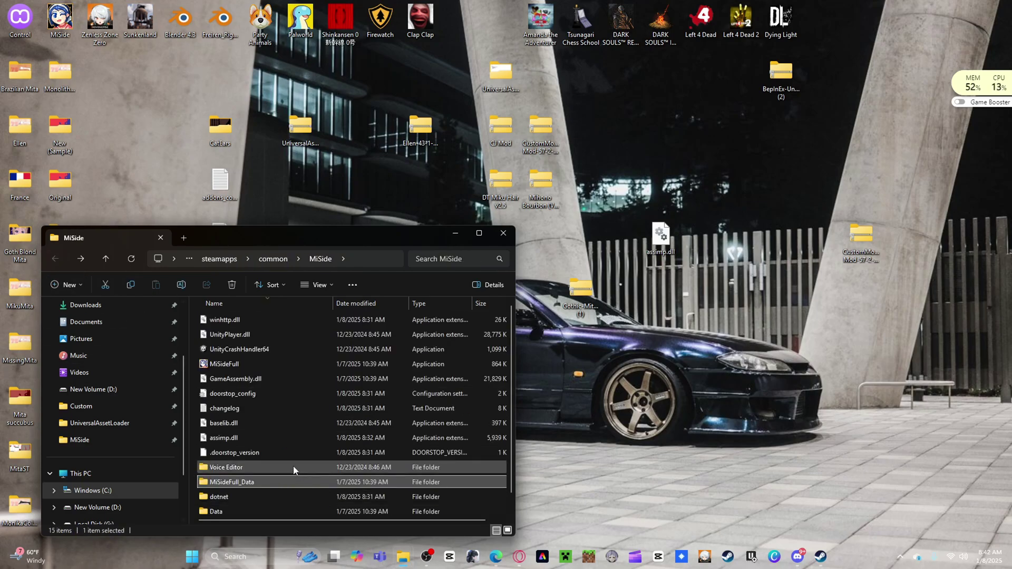
- Launch MiSide from the desktop, with the game folder window and the BepInEx console minimized
{"action": "left_click", "coordinate": [449, 240]}
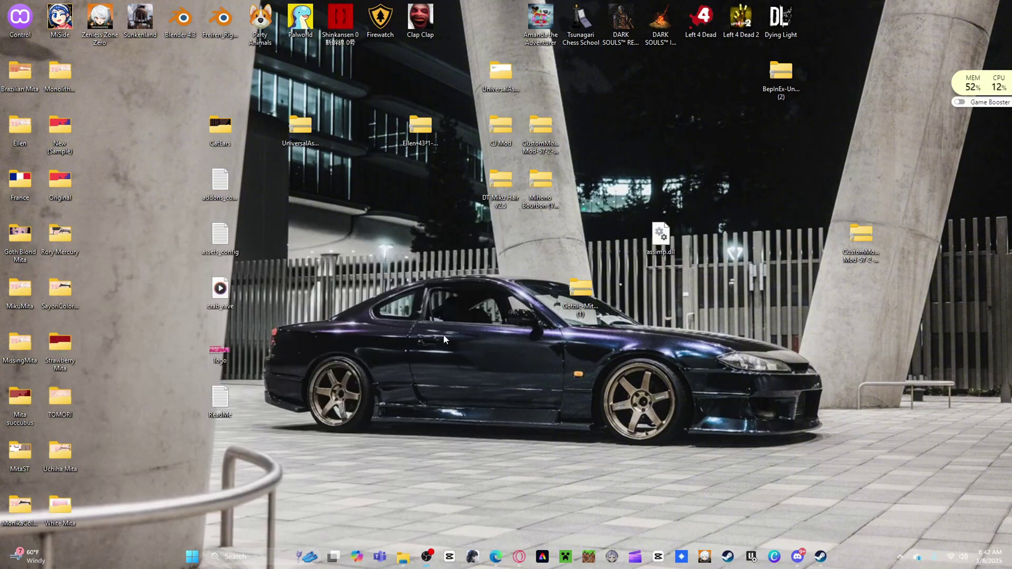
{"action": "double_click", "coordinate": [69, 18]}
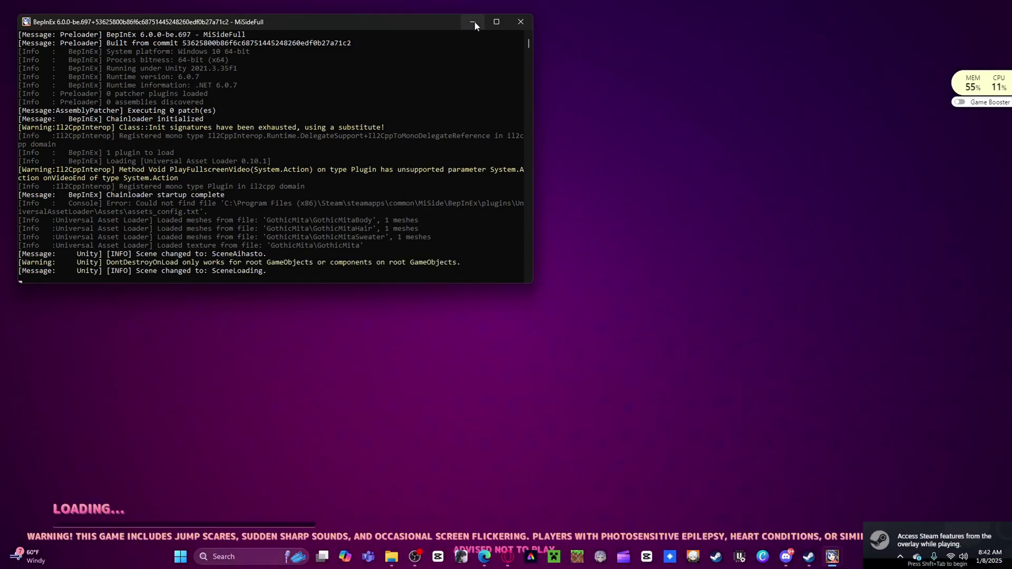
{"action": "left_click", "coordinate": [474, 22]}
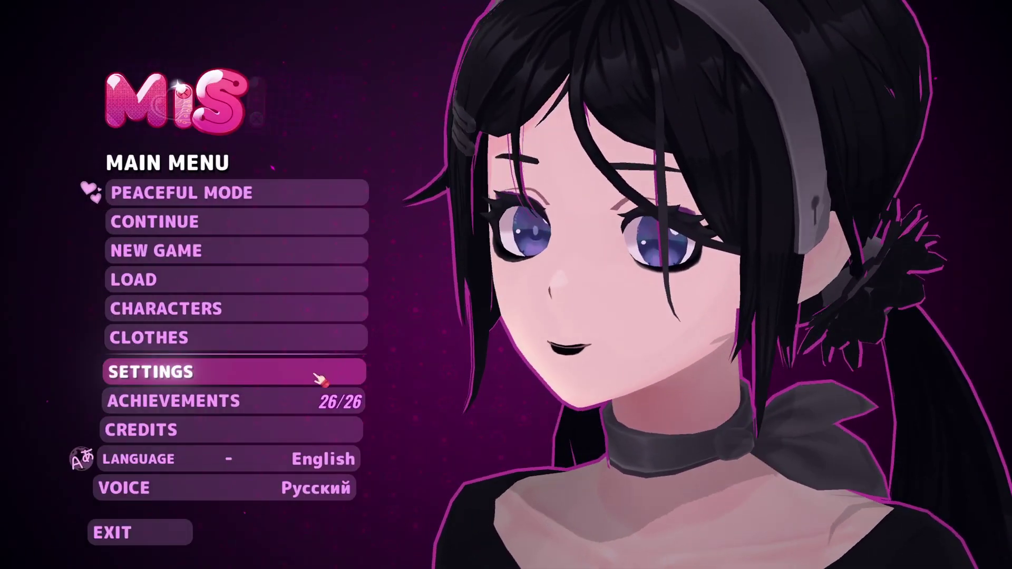
- Toggle the Gothic Mita addon in the Addons list of the Clothes screen
{"action": "left_click", "coordinate": [211, 337]}
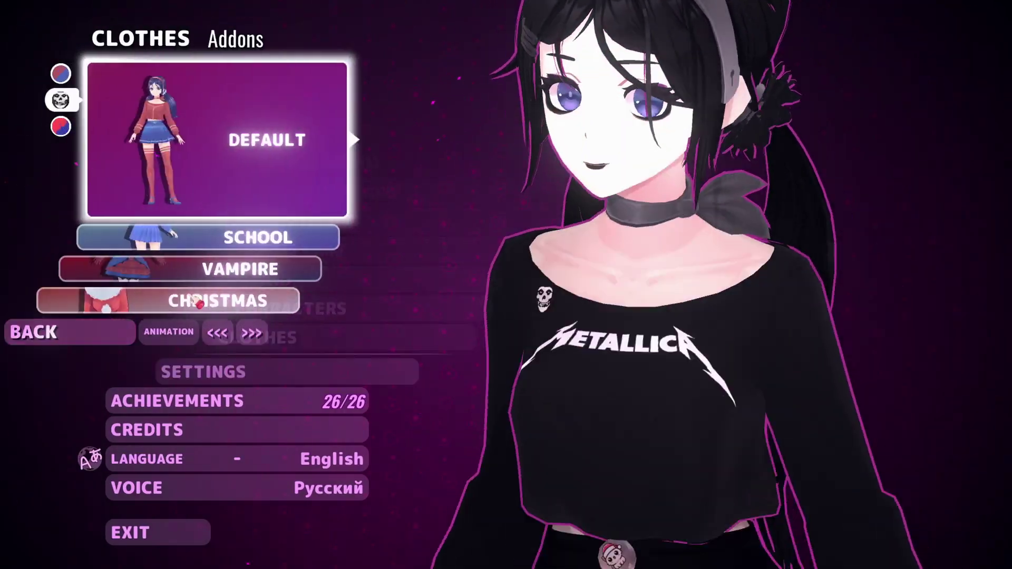
{"action": "left_click", "coordinate": [239, 39]}
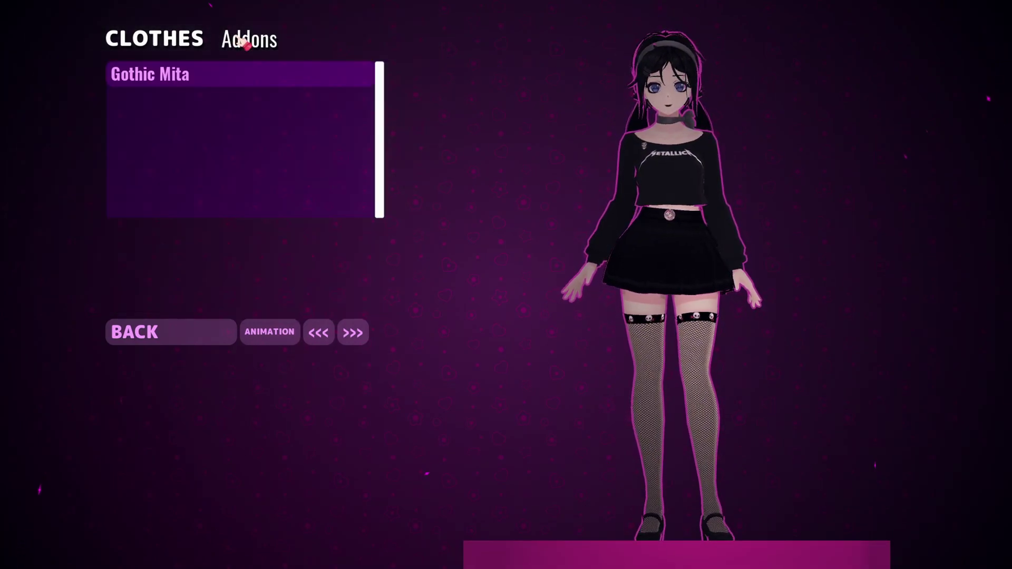
{"action": "left_click", "coordinate": [198, 84]}
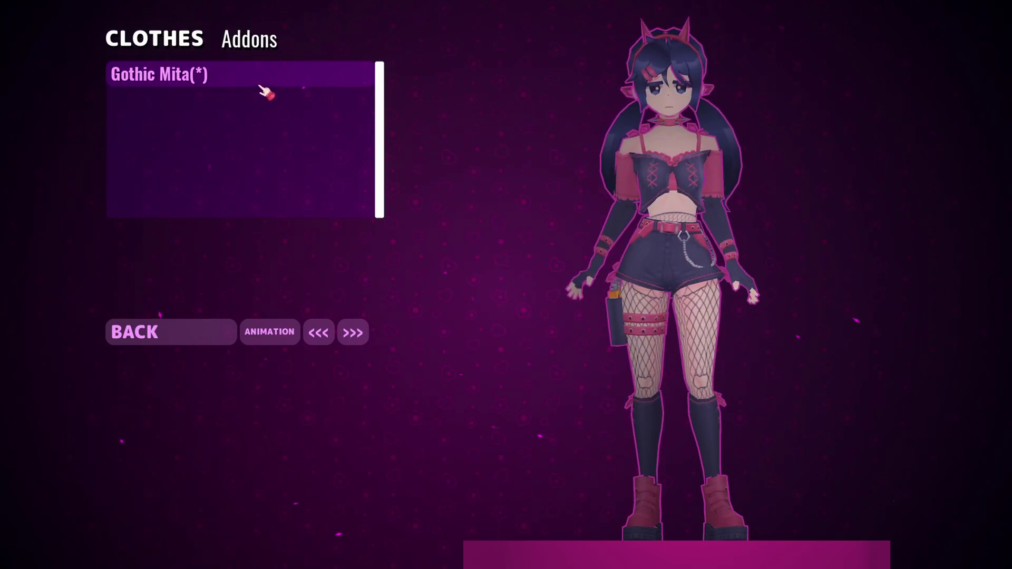
- Leave the Clothes screen with the Gothic Mita addon and quit MiSide to the desktop
{"action": "left_click", "coordinate": [264, 90]}
{"action": "left_click", "coordinate": [170, 337]}
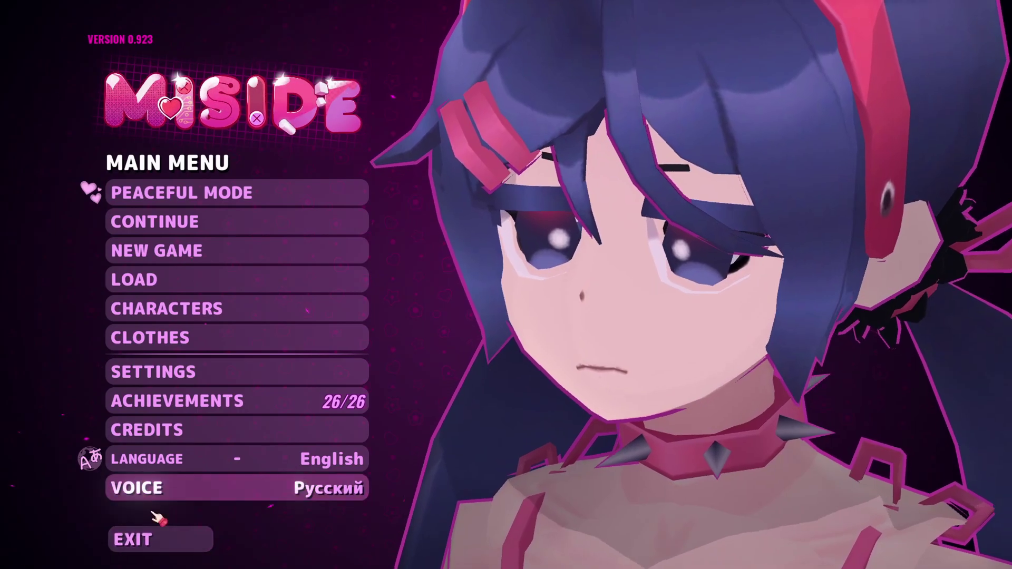
{"action": "left_click", "coordinate": [153, 538]}
{"action": "left_click", "coordinate": [158, 193]}
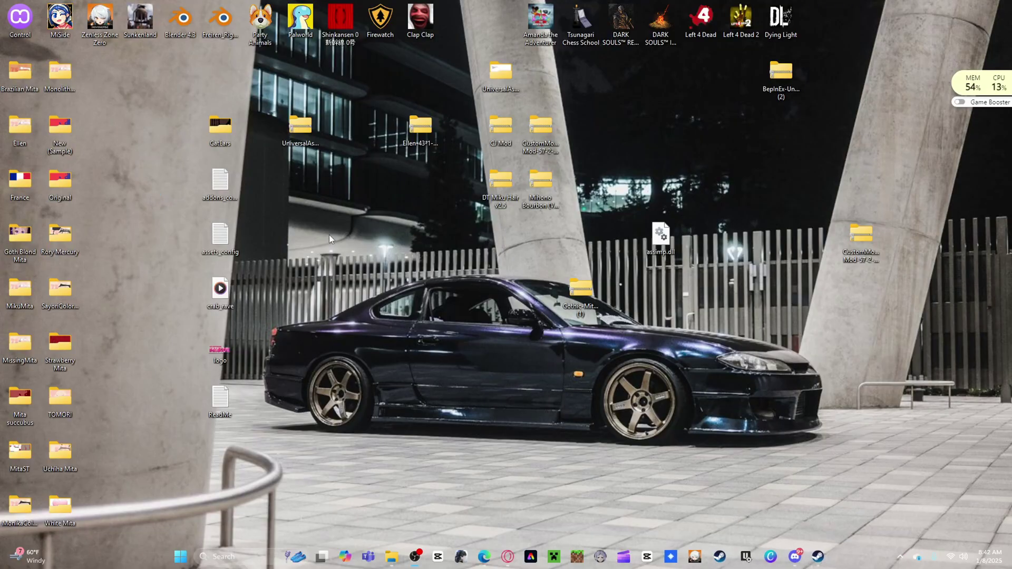
- Look at the texture images in the Original folder on the desktop and close it
{"action": "double_click", "coordinate": [69, 187]}
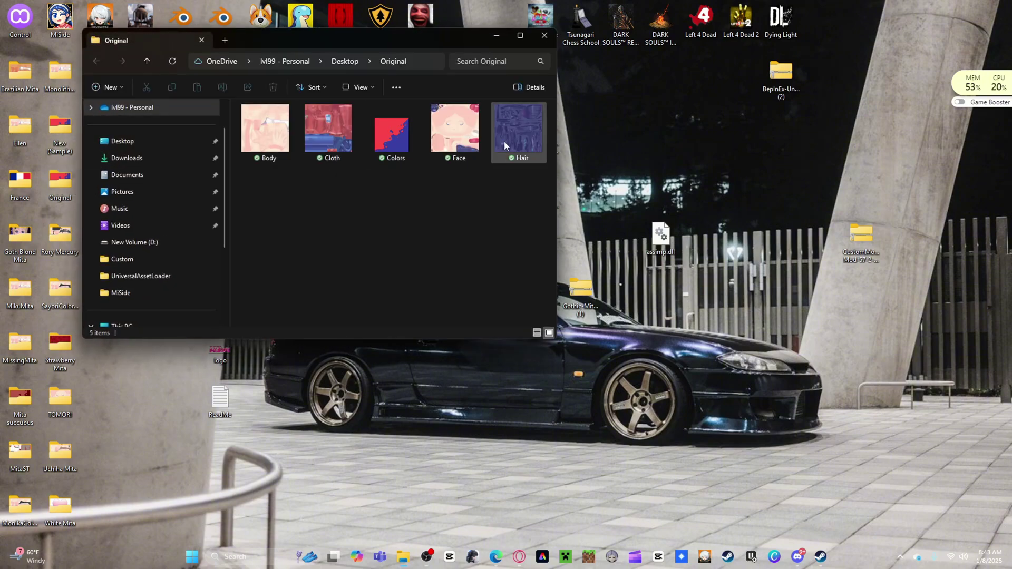
{"action": "left_click", "coordinate": [553, 38]}
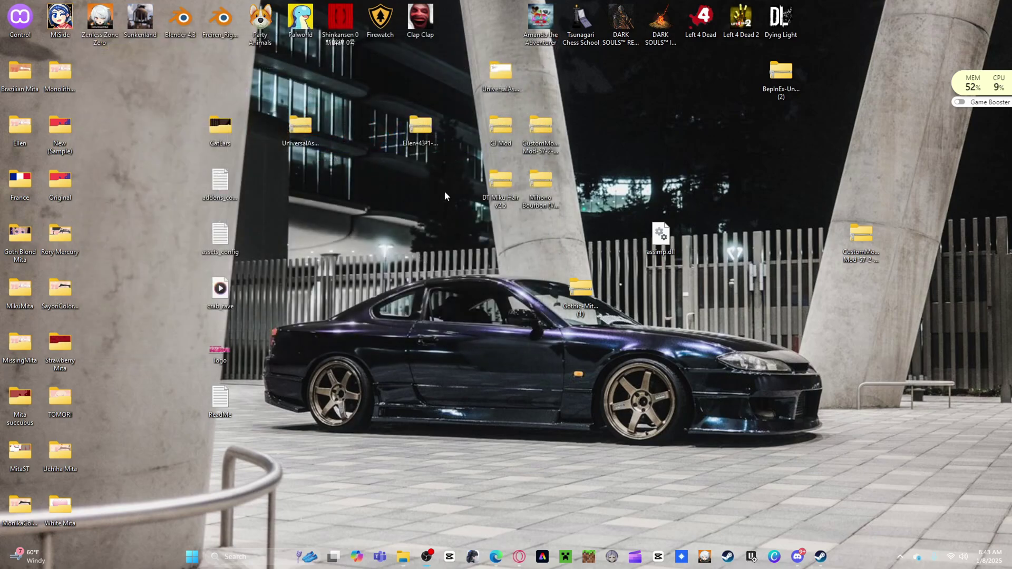
- Arrange the UniversalAssetLoader, BepInEx and CustomModels archives in the desktop row beneath the game shortcuts
{"action": "left_click_drag", "start_coordinate": [305, 130], "coordinate": [424, 77]}
{"action": "left_click_drag", "start_coordinate": [781, 74], "coordinate": [387, 85]}
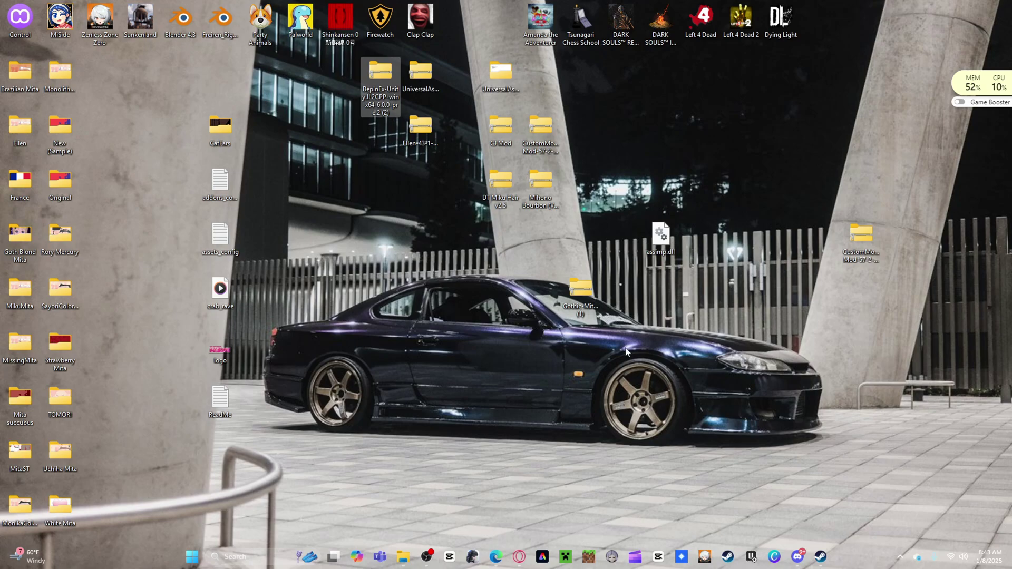
{"action": "left_click_drag", "start_coordinate": [864, 248], "coordinate": [615, 66]}
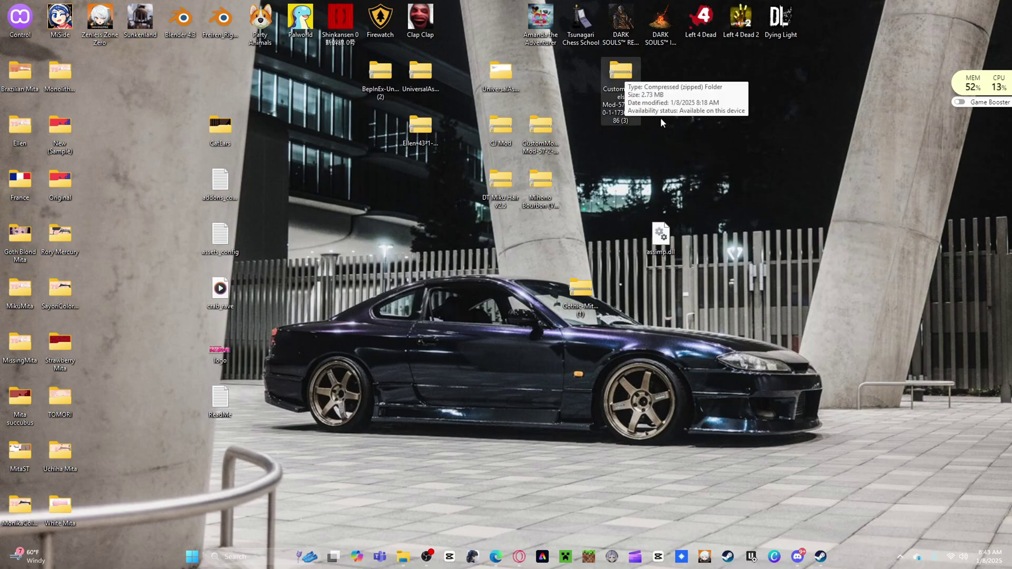
- Look inside the CustomModels Mod archive at MS_CustomModels.dll and UniverseLib.BIE.IL2CPP.Interop.dll, and minimize its window
{"action": "double_click", "coordinate": [620, 79]}
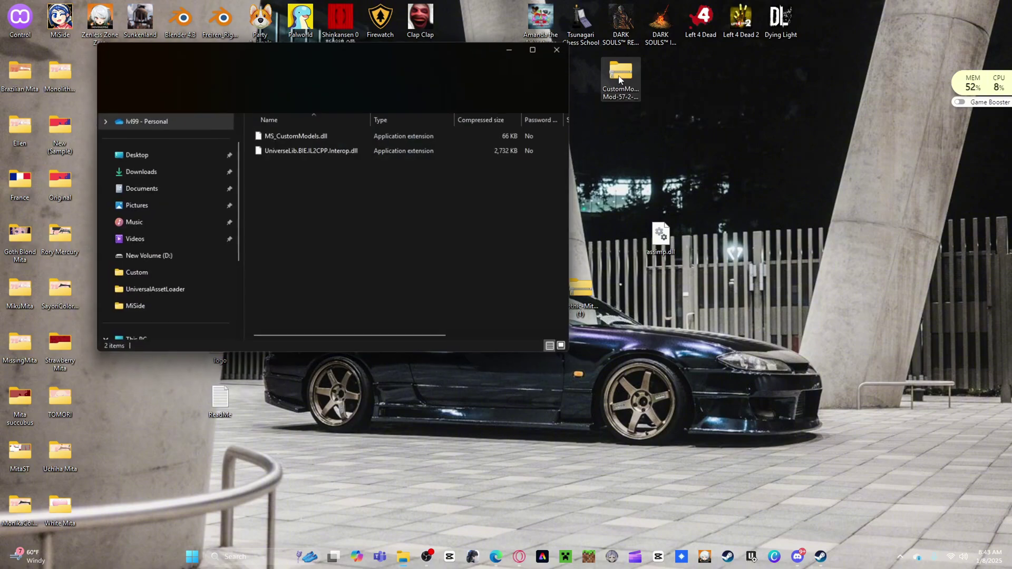
{"action": "left_click_drag", "start_coordinate": [352, 167], "coordinate": [338, 137]}
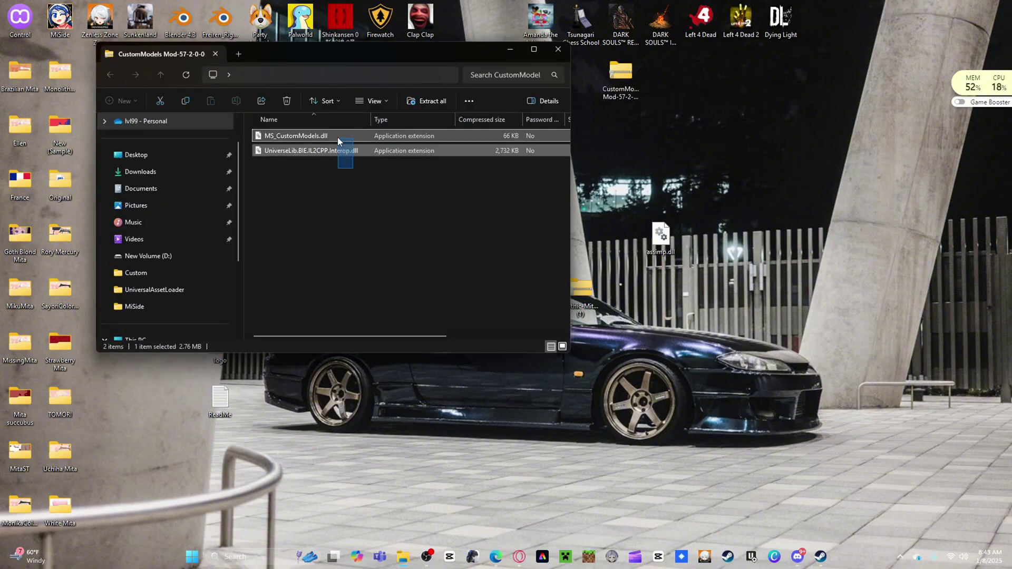
{"action": "left_click", "coordinate": [355, 185]}
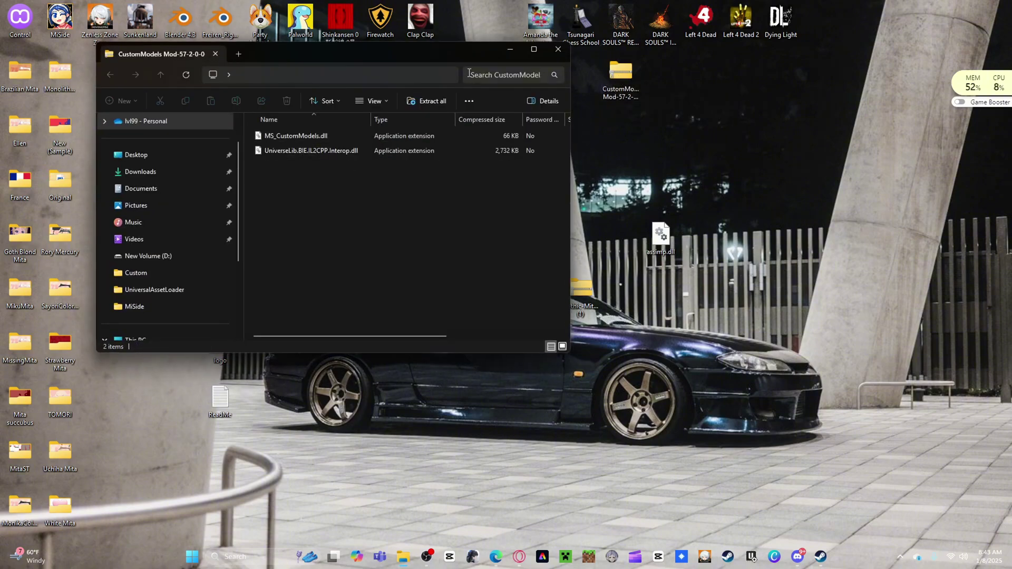
{"action": "left_click", "coordinate": [506, 55]}
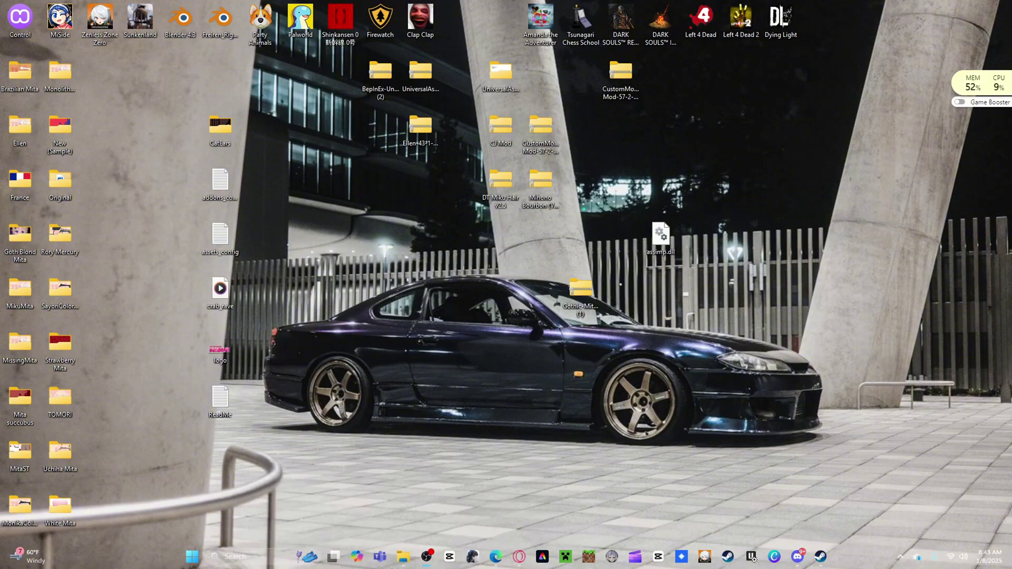
- Restore the MiSide game folder window, open the plugins folder inside BepInEx, and return to the desktop
{"action": "mouse_move", "coordinate": [401, 565]}
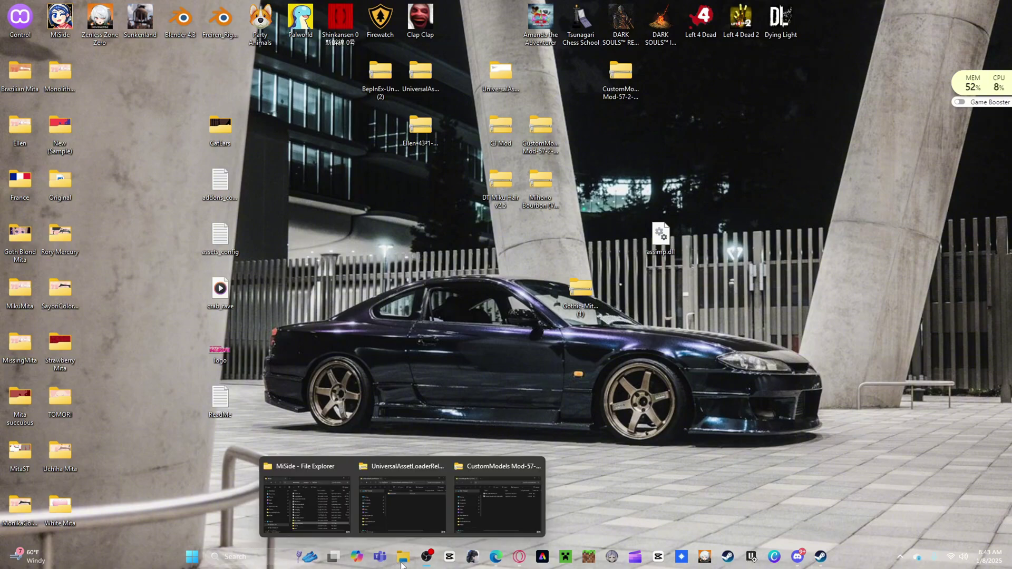
{"action": "left_click", "coordinate": [334, 532]}
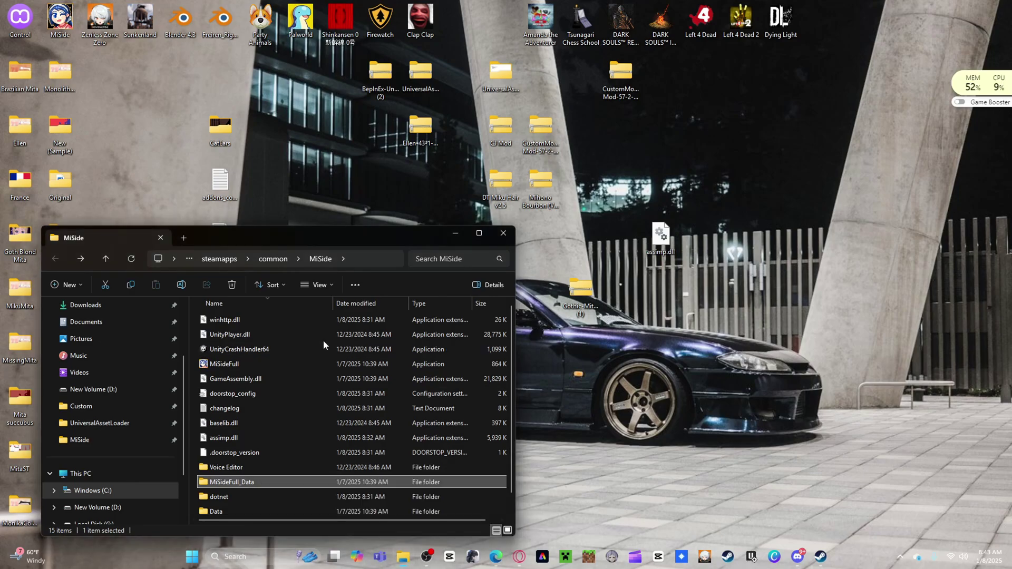
{"action": "left_click_drag", "start_coordinate": [304, 238], "coordinate": [314, 162]}
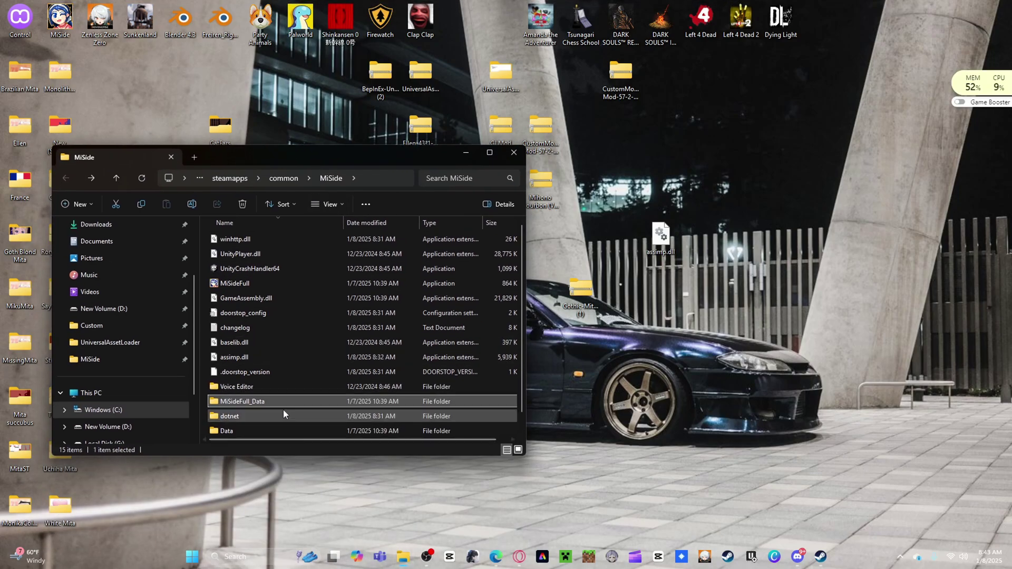
{"action": "scroll", "coordinate": [283, 409], "scroll_direction": "down", "scroll_amount": 1}
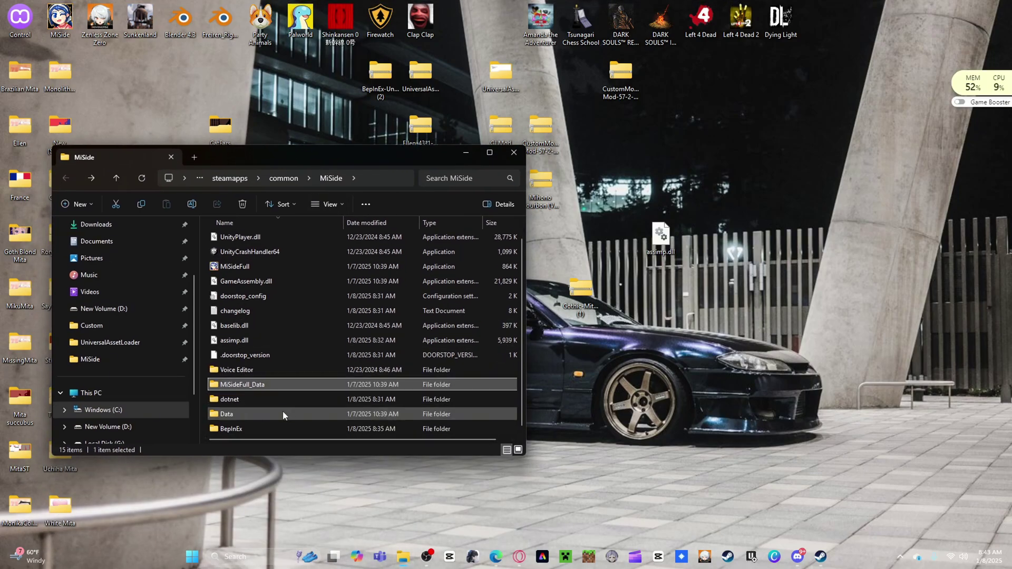
{"action": "double_click", "coordinate": [255, 427]}
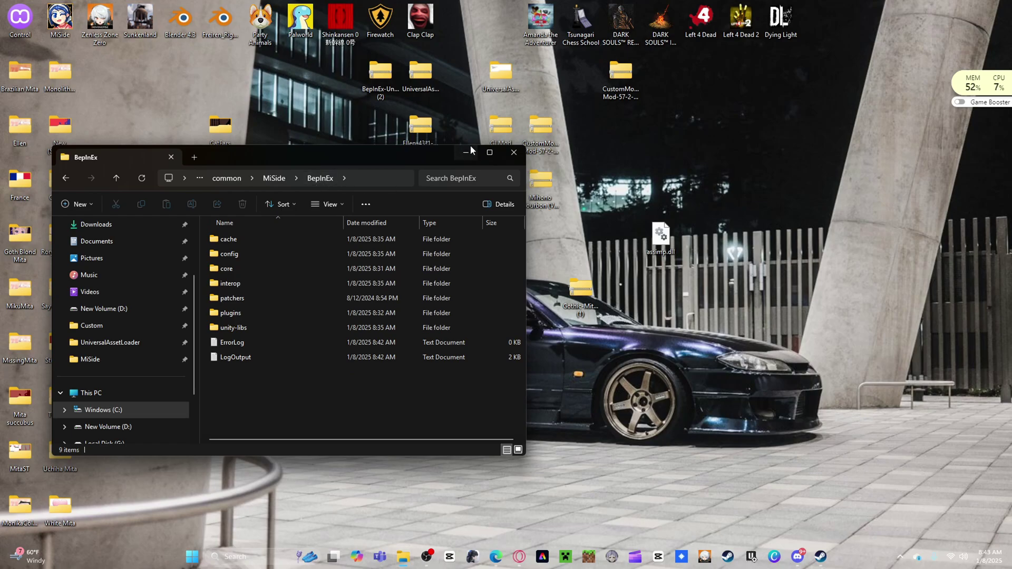
{"action": "double_click", "coordinate": [260, 311]}
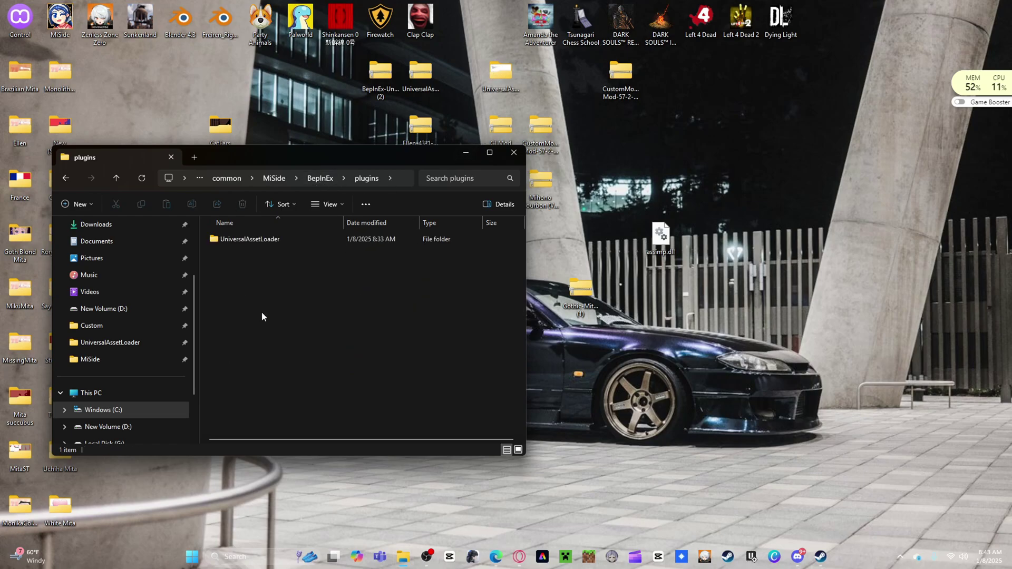
{"action": "key", "text": "super+d"}
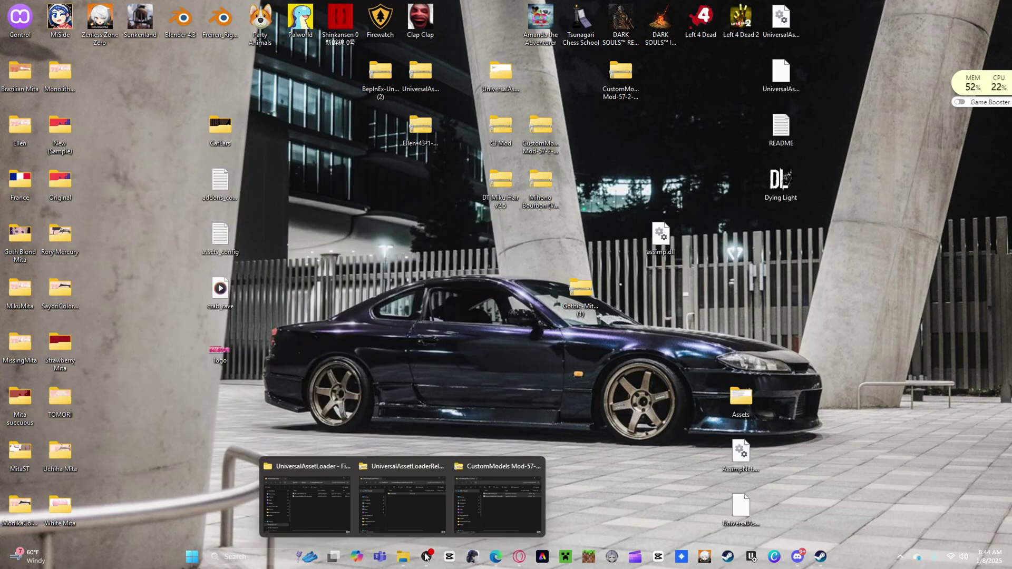
- Restore the plugins folder window, check the character subfolders in its models folder, and return to plugins
{"action": "mouse_move", "coordinate": [416, 566]}
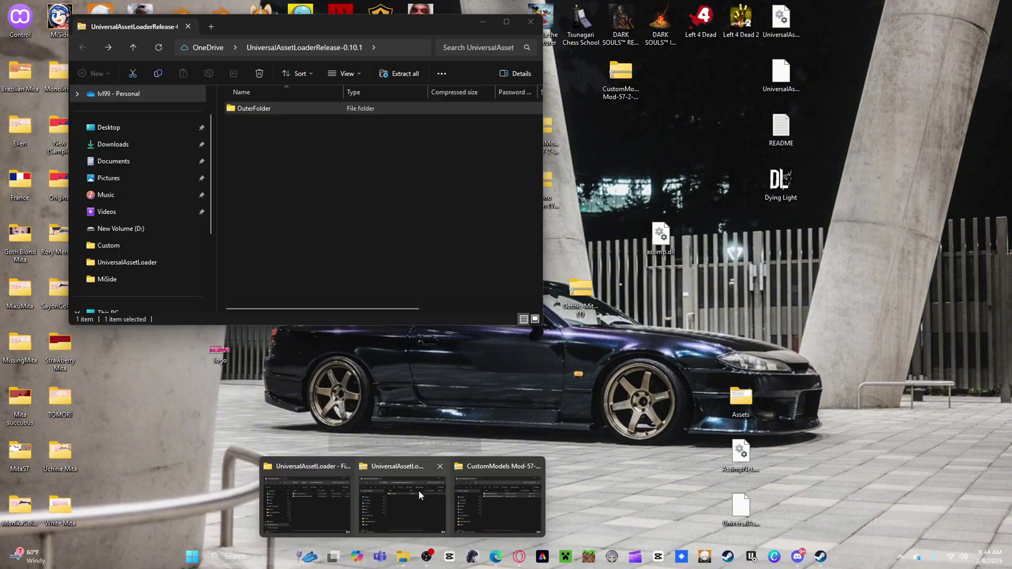
{"action": "left_click", "coordinate": [322, 490]}
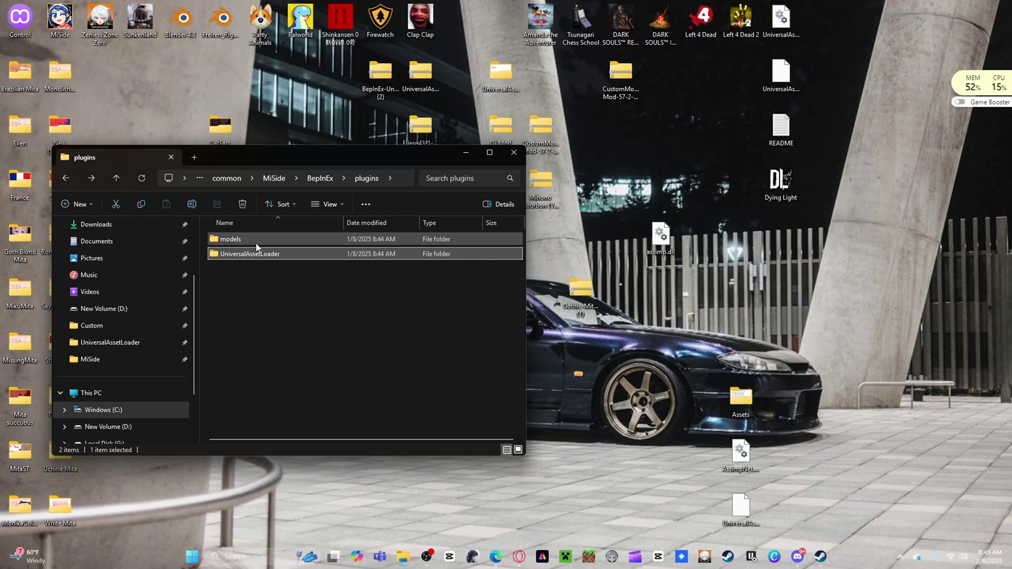
{"action": "double_click", "coordinate": [257, 246]}
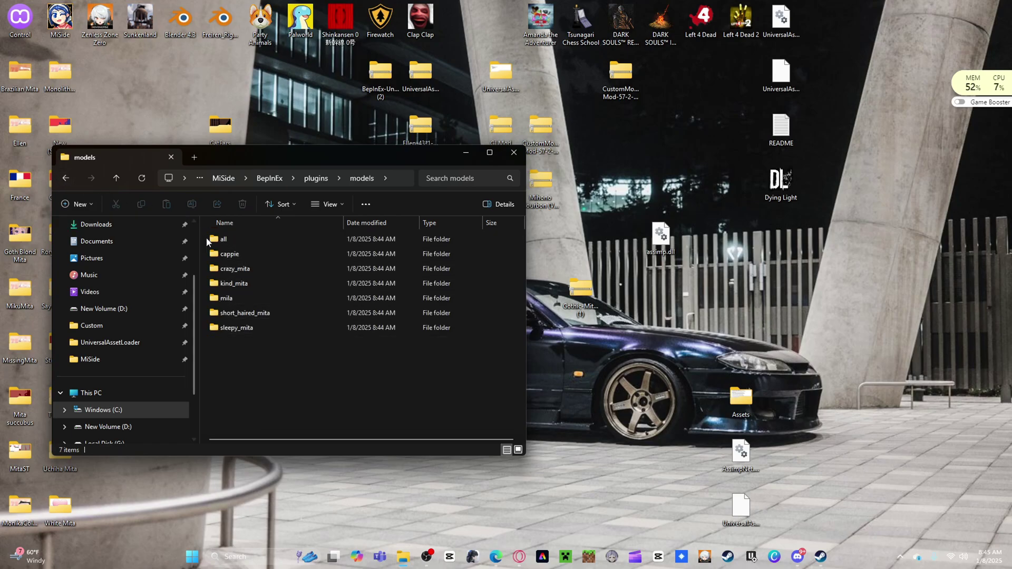
{"action": "left_click", "coordinate": [69, 179]}
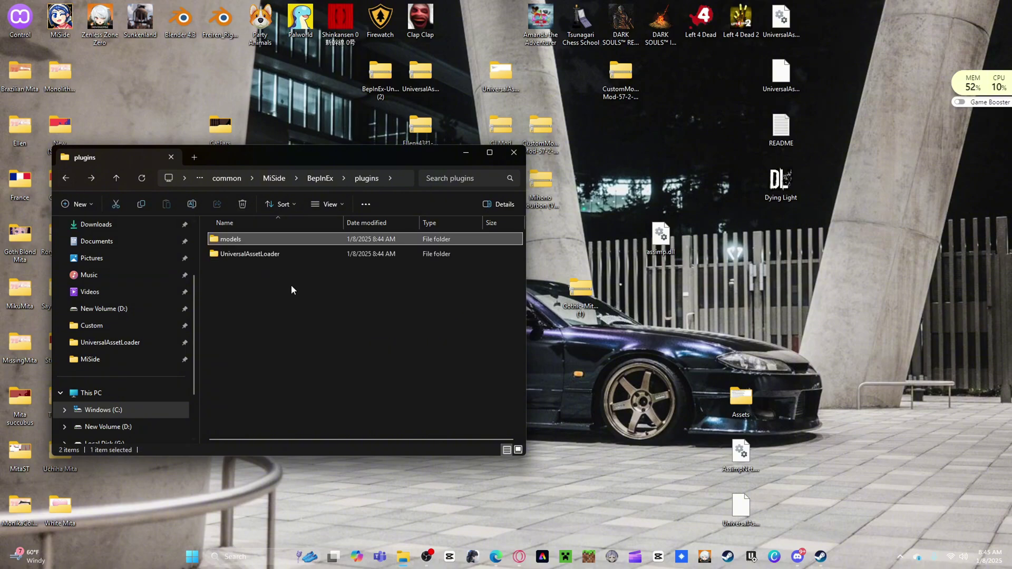
- Move MS_CustomModels.dll and UniverseLib.BIE.IL2CPP.Interop.dll from the UniversalAssetLoader plugin folder to the desktop, and delete the emptied folder
{"action": "left_click", "coordinate": [280, 253]}
{"action": "double_click", "coordinate": [280, 254]}
{"action": "left_click", "coordinate": [253, 253]}
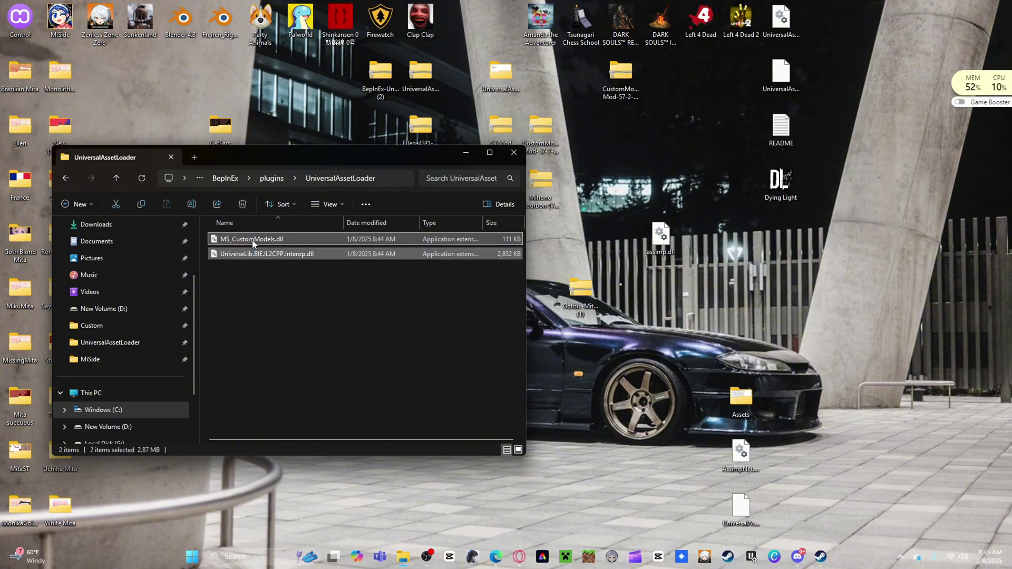
{"action": "left_click_drag", "start_coordinate": [252, 239], "coordinate": [771, 309]}
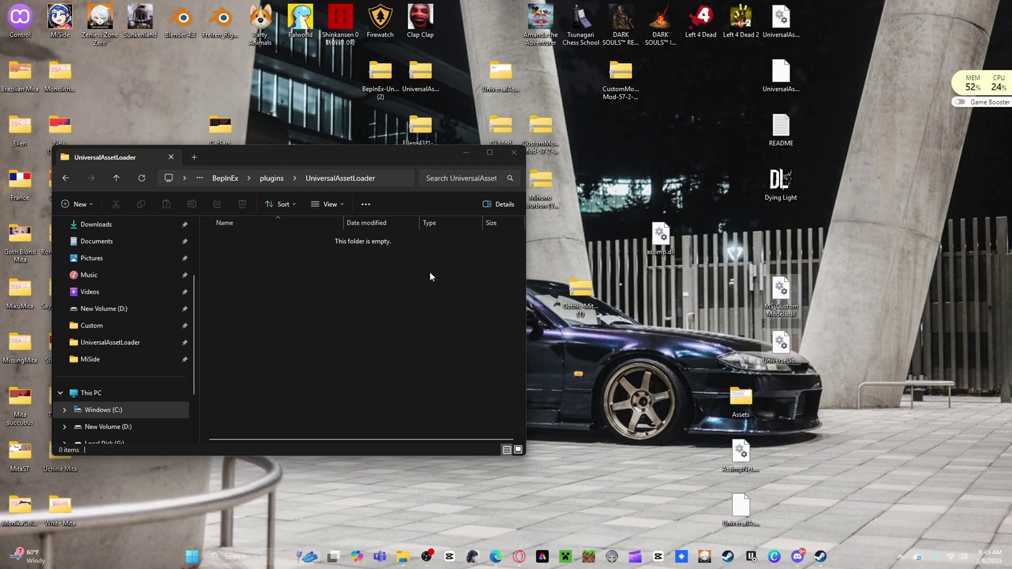
{"action": "left_click", "coordinate": [66, 180]}
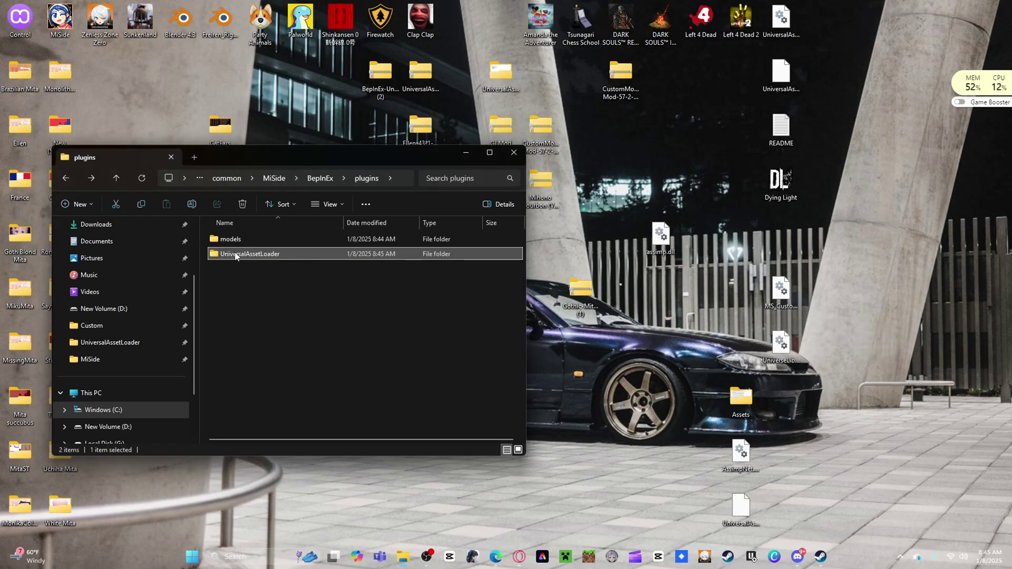
{"action": "right_click", "coordinate": [235, 257]}
{"action": "left_click", "coordinate": [349, 266]}
- Copy MS_CustomModels.dll and UniverseLib.BIE.IL2CPP.Interop.dll from the desktop into the models folder inside plugins
{"action": "double_click", "coordinate": [262, 243]}
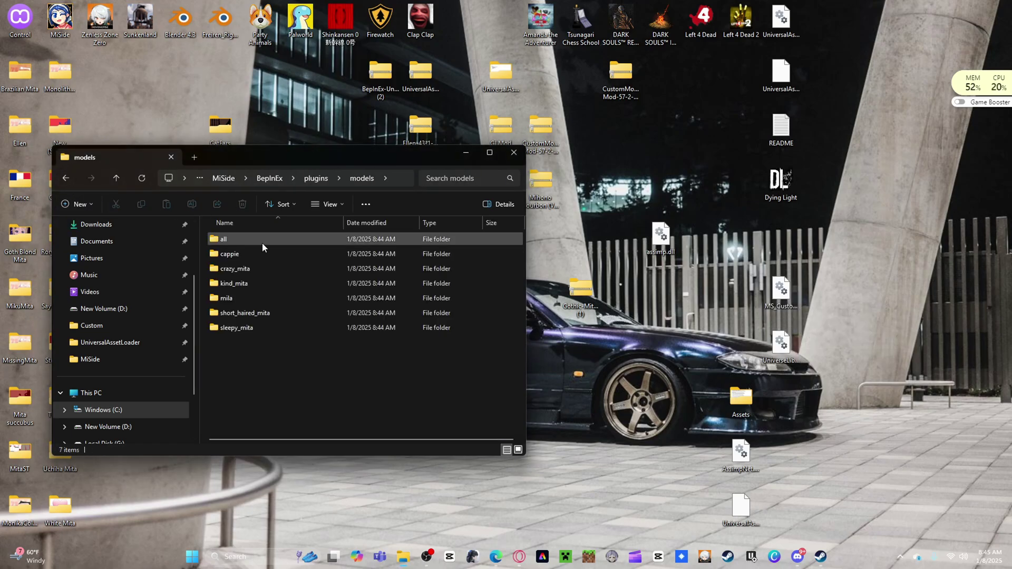
{"action": "left_click", "coordinate": [782, 303]}
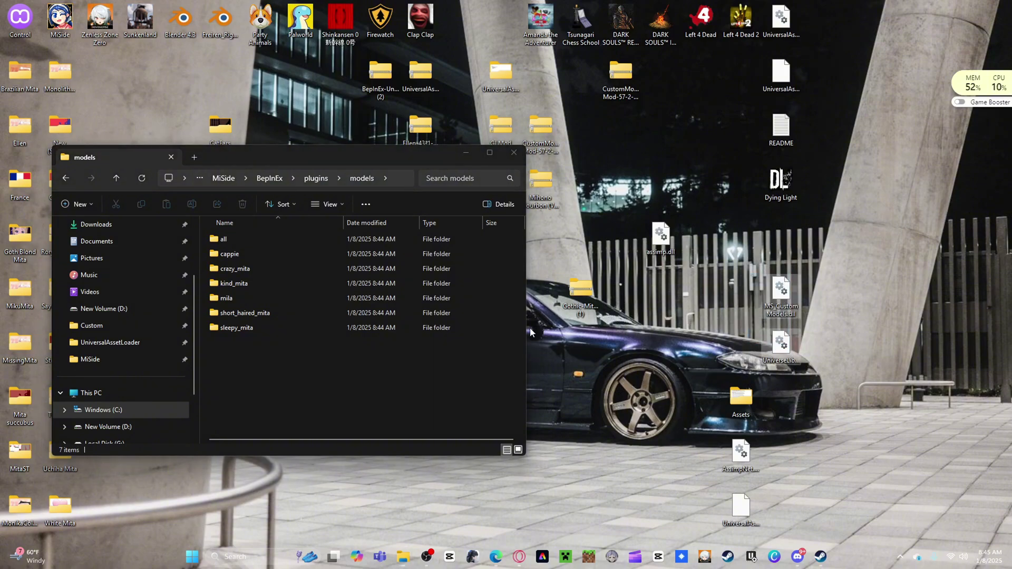
{"action": "left_click_drag", "start_coordinate": [530, 333], "coordinate": [268, 377]}
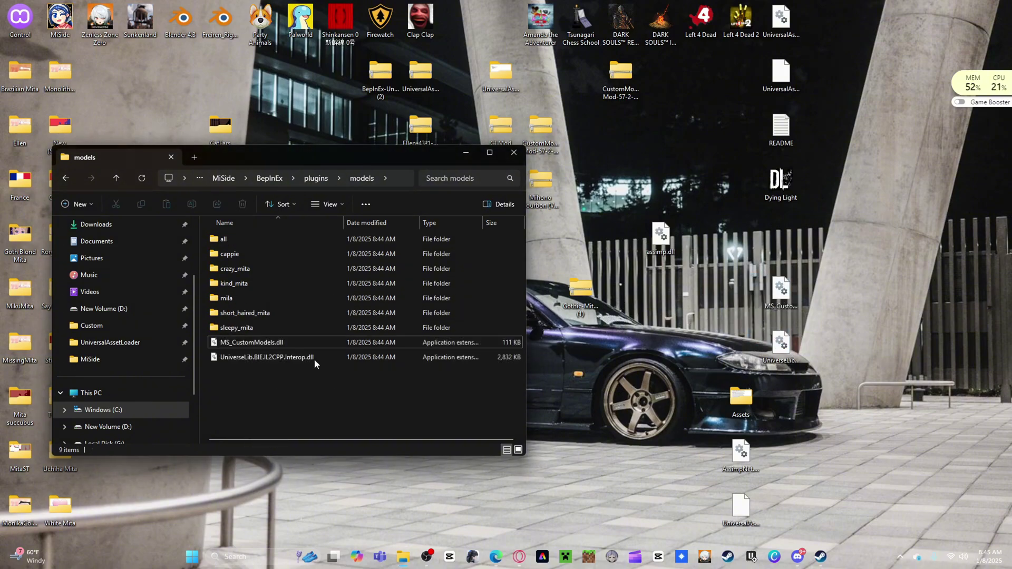
- Check the all subfolder inside models, return to models, and minimize the window
{"action": "double_click", "coordinate": [248, 237]}
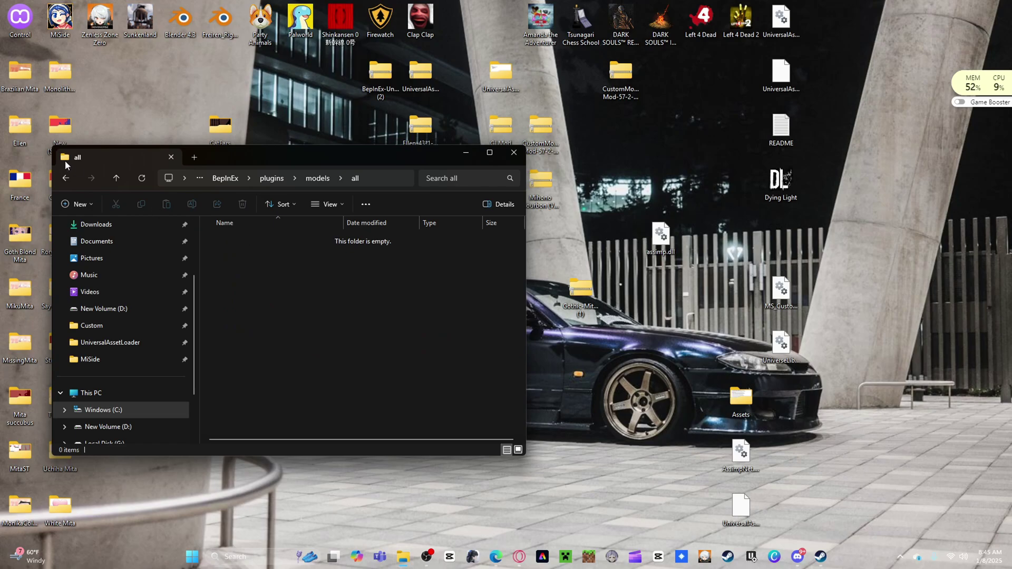
{"action": "left_click", "coordinate": [70, 182]}
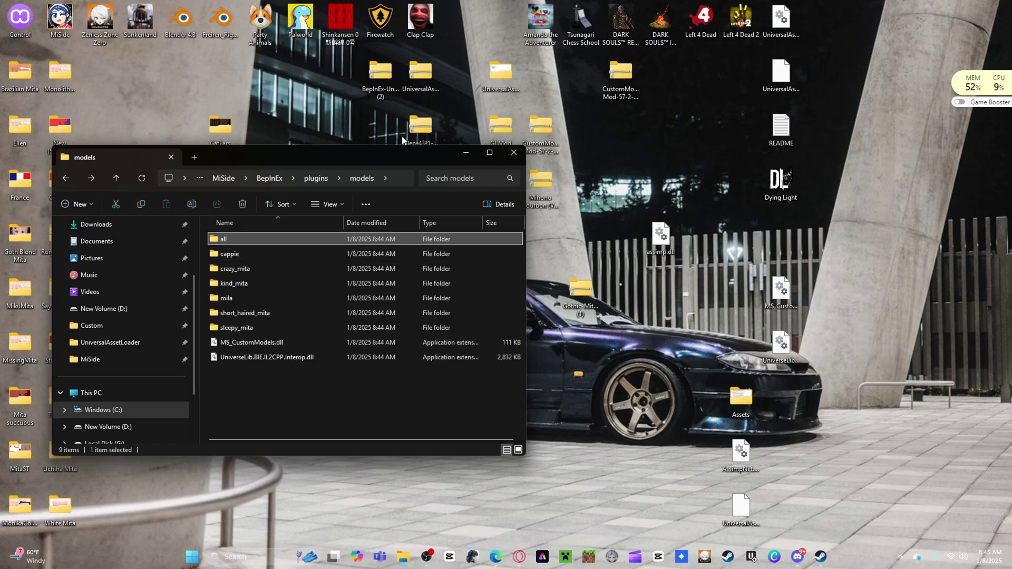
{"action": "left_click", "coordinate": [459, 153]}
- Open the Mihono Bourbon (Valentine) archive and arrange its window alongside the restored models folder window
{"action": "double_click", "coordinate": [539, 179]}
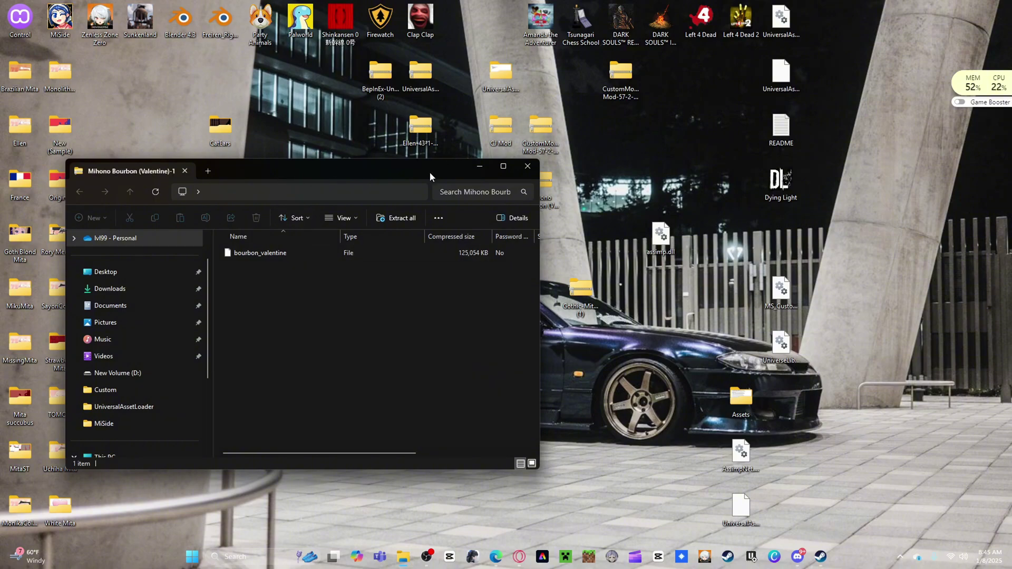
{"action": "left_click_drag", "start_coordinate": [429, 172], "coordinate": [717, 80]}
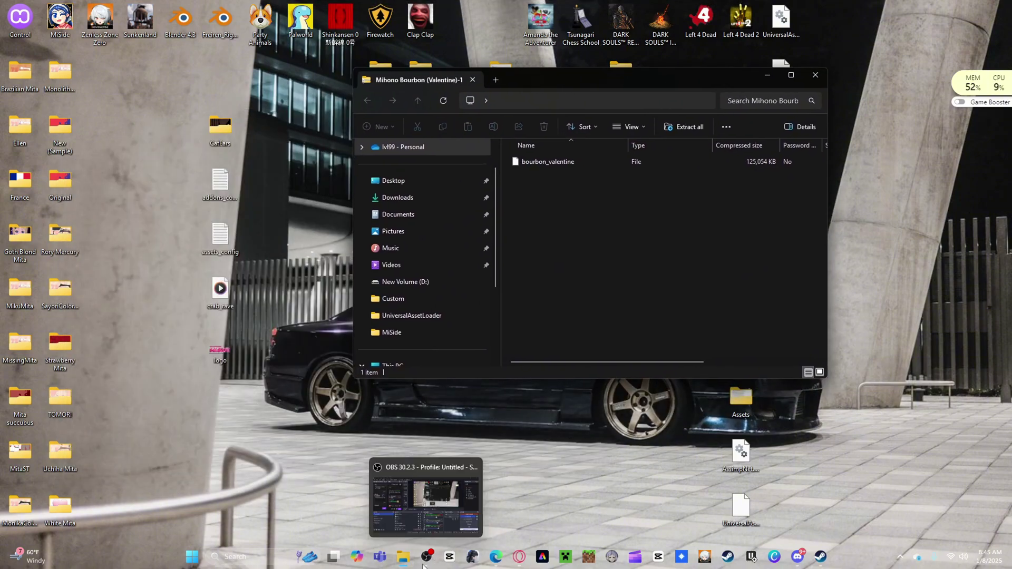
{"action": "mouse_move", "coordinate": [403, 557]}
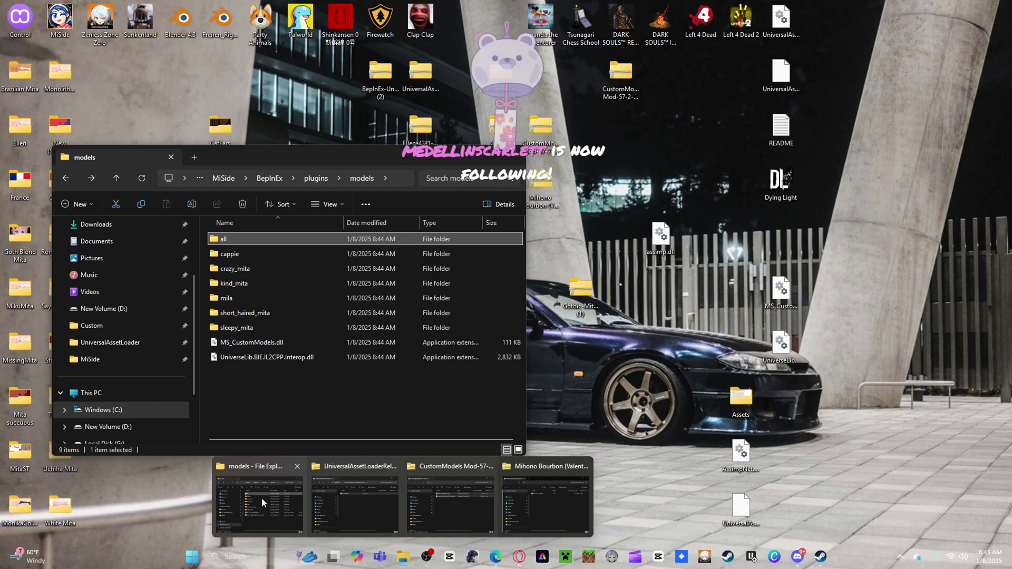
{"action": "left_click", "coordinate": [262, 497]}
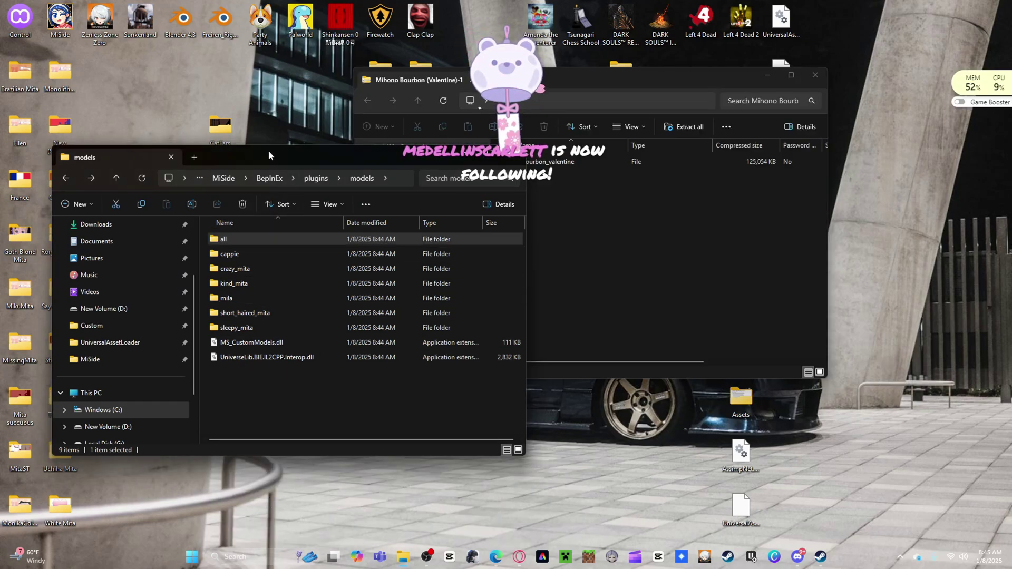
{"action": "left_click_drag", "start_coordinate": [268, 153], "coordinate": [377, 236]}
- Copy the bourbon_valentine file from the Mihono Bourbon archive into the models folder, and minimize both windows
{"action": "left_click_drag", "start_coordinate": [582, 163], "coordinate": [576, 229]}
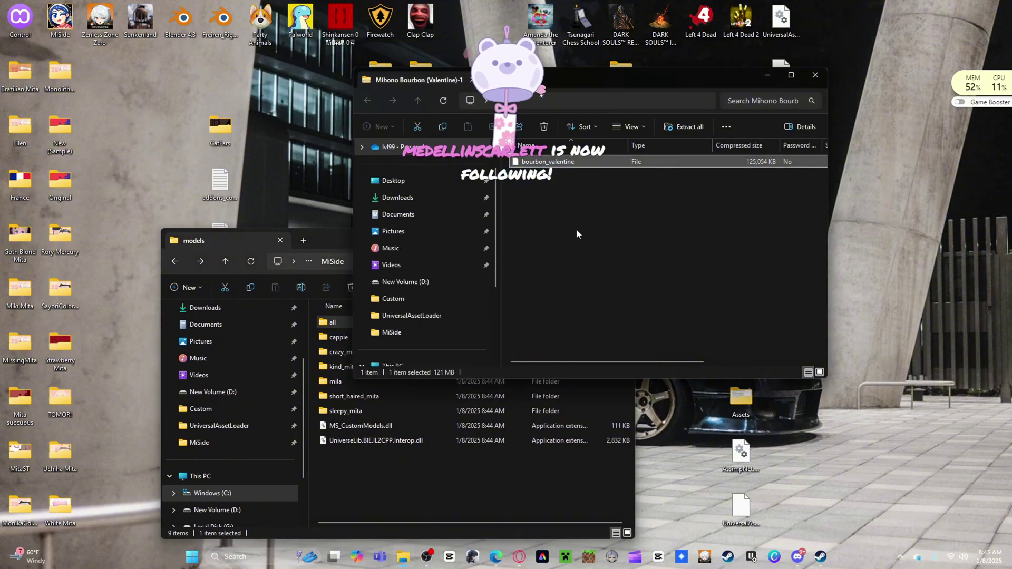
{"action": "left_click_drag", "start_coordinate": [570, 167], "coordinate": [433, 509]}
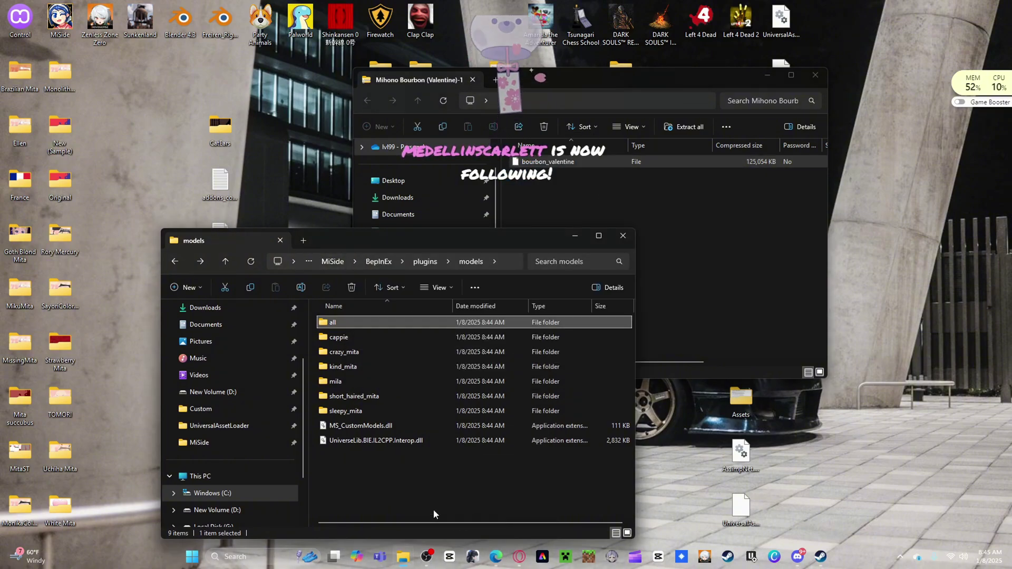
{"action": "left_click", "coordinate": [576, 236]}
{"action": "left_click", "coordinate": [768, 76]}
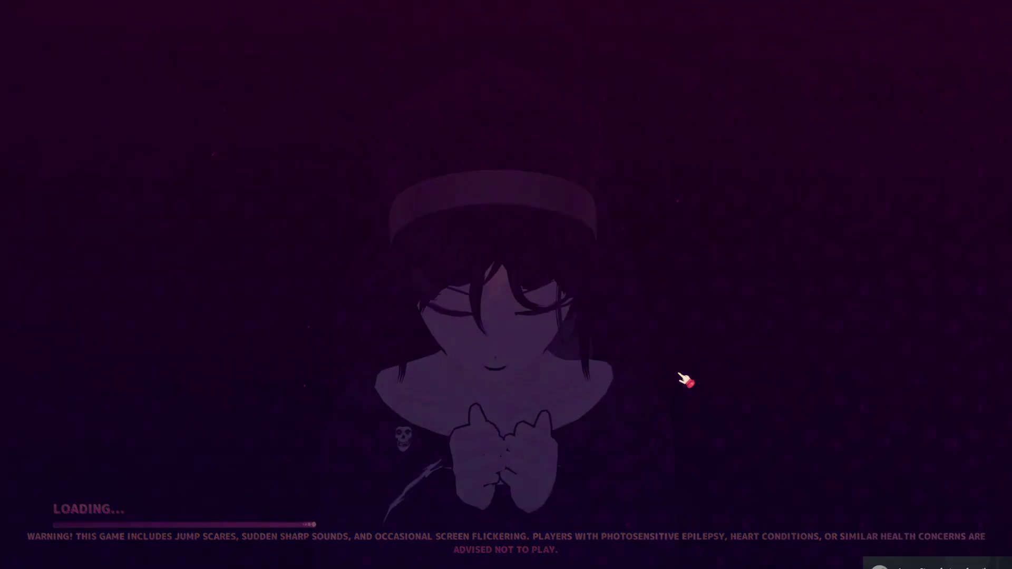
- Set the Crazy Mita custom model to bourbon_valentine, and hide the MiSide Custom Models window
{"action": "left_click", "coordinate": [604, 326]}
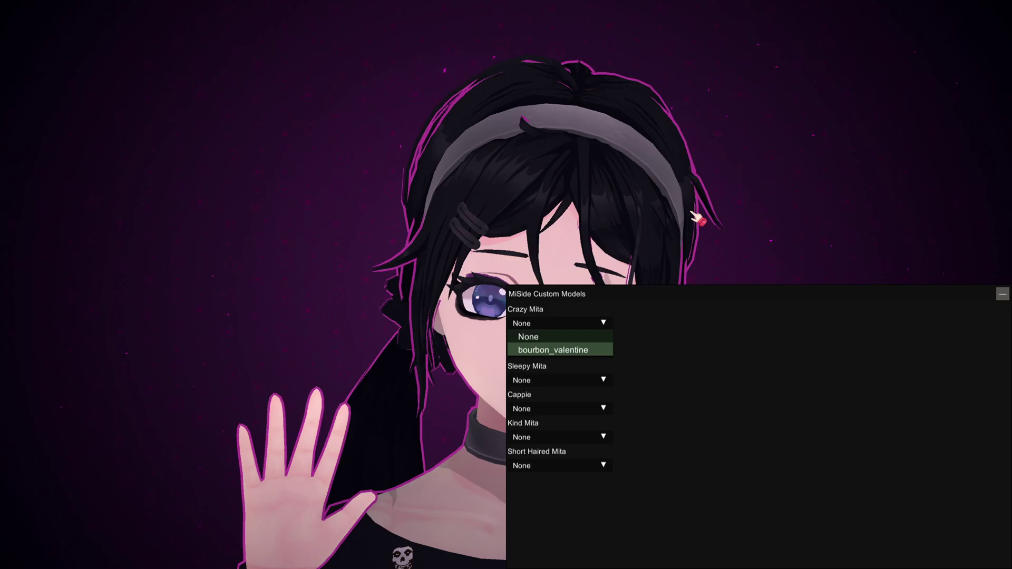
{"action": "key", "text": "Return"}
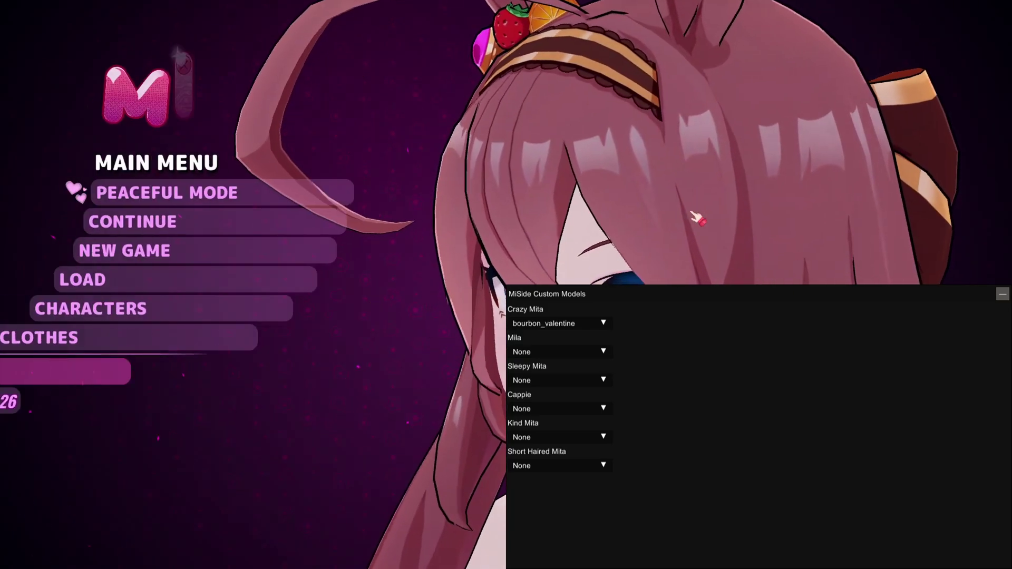
{"action": "key", "text": "F1"}
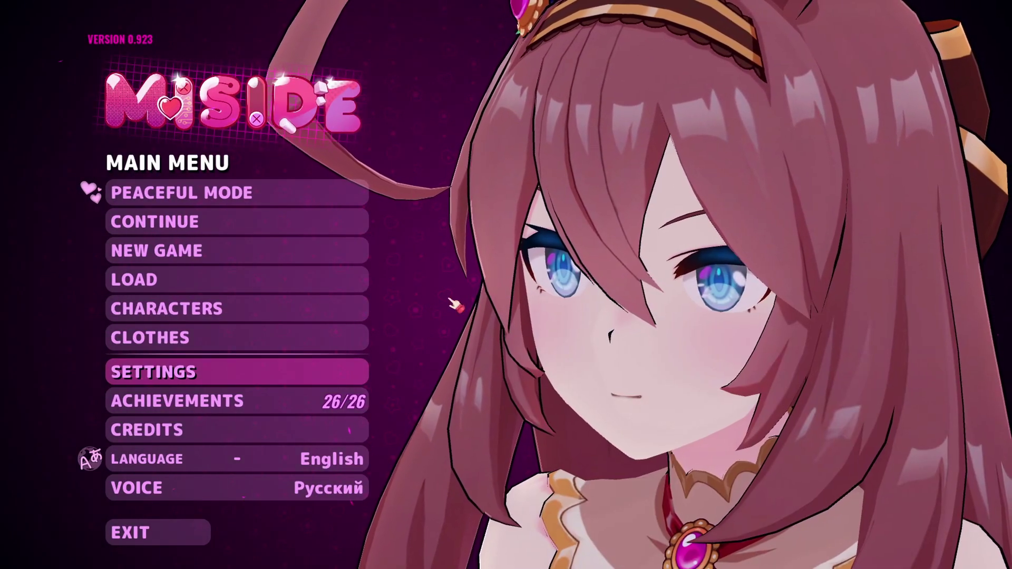
- Open the Clothes screen and advance through the character's animations to preview the bourbon_valentine model
{"action": "left_click", "coordinate": [118, 337]}
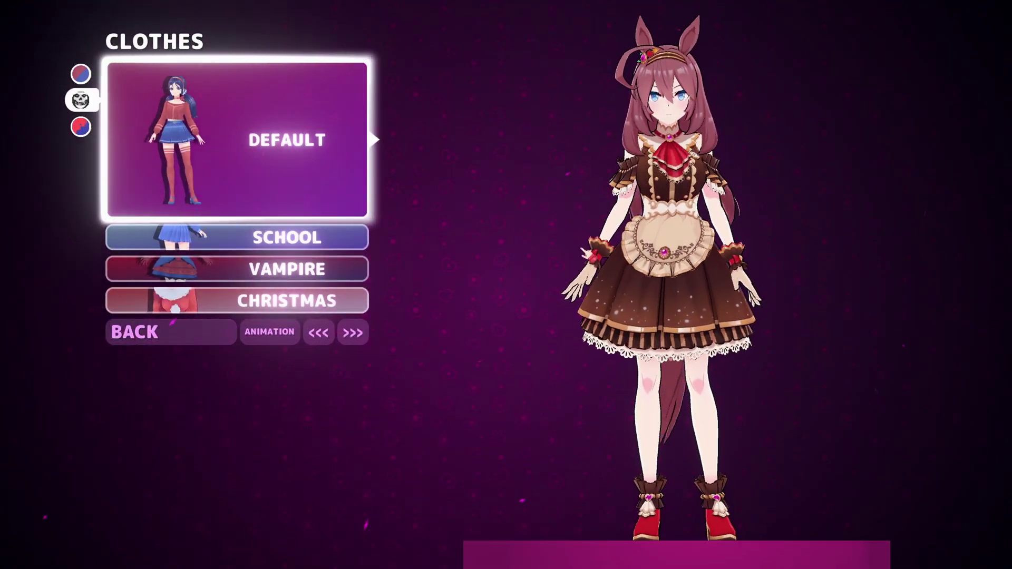
{"action": "left_click", "coordinate": [353, 332]}
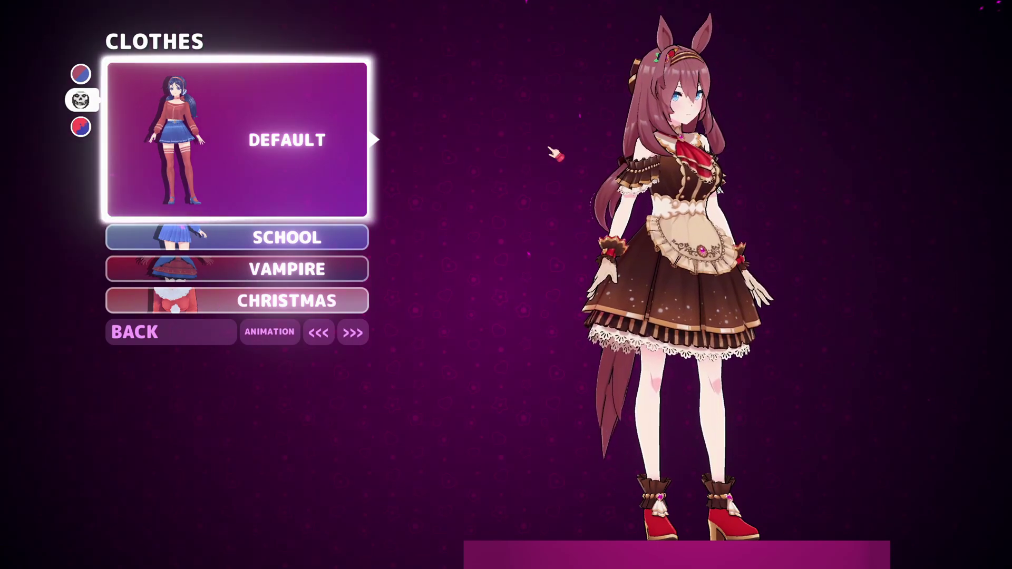
{"action": "left_click", "coordinate": [352, 332]}
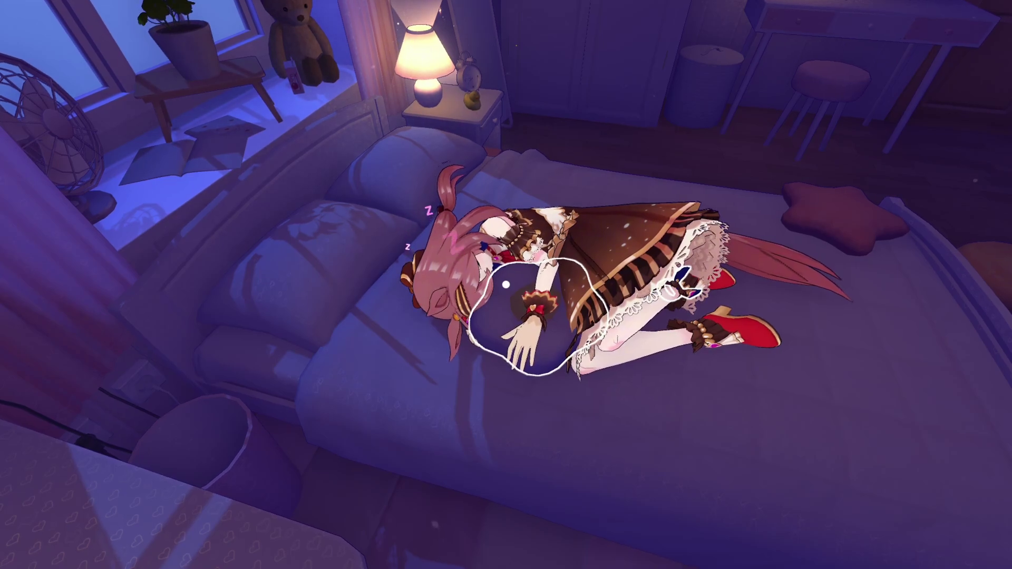
- Pause the game with the custom models window open, and switch Sleepy Mita's model repeatedly between None and bourbon_valentine
{"action": "key", "text": "F1"}
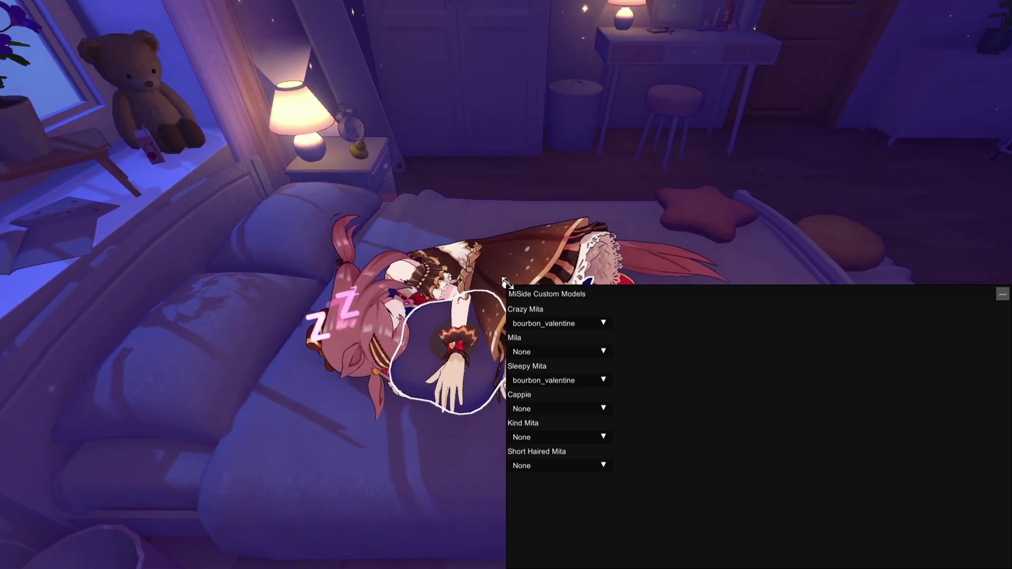
{"action": "key", "text": "Escape"}
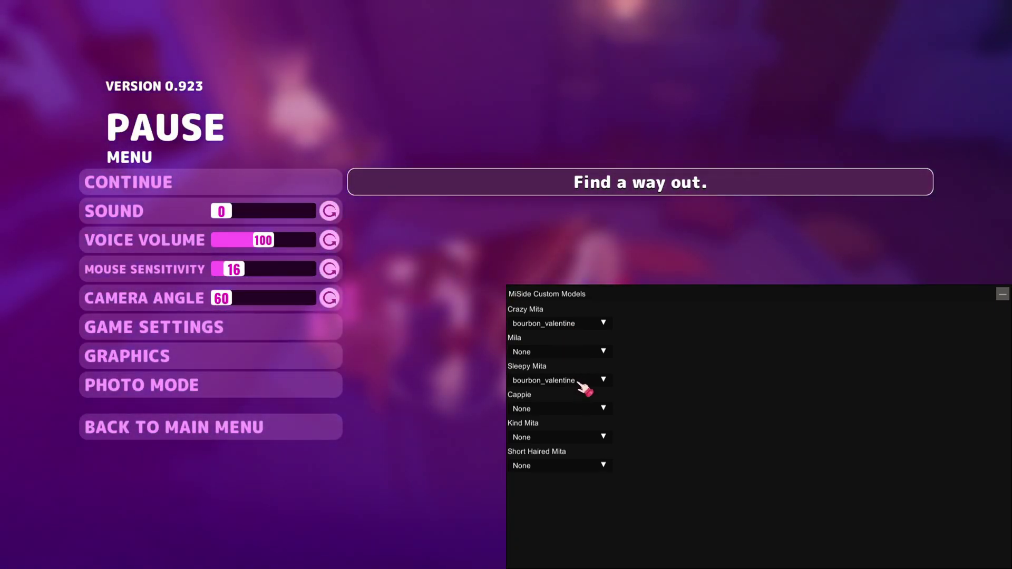
{"action": "left_click", "coordinate": [573, 396]}
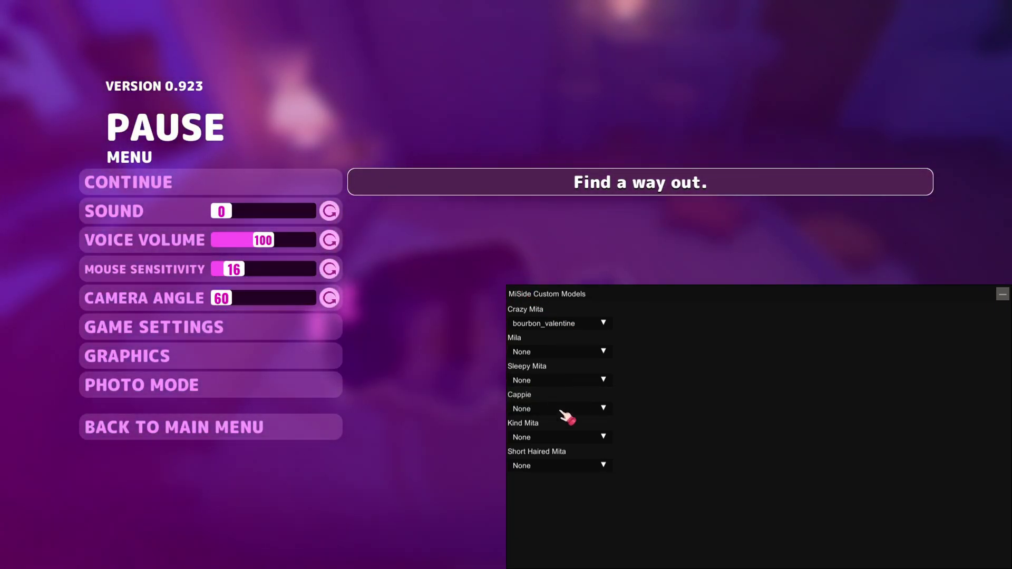
{"action": "left_click", "coordinate": [570, 381]}
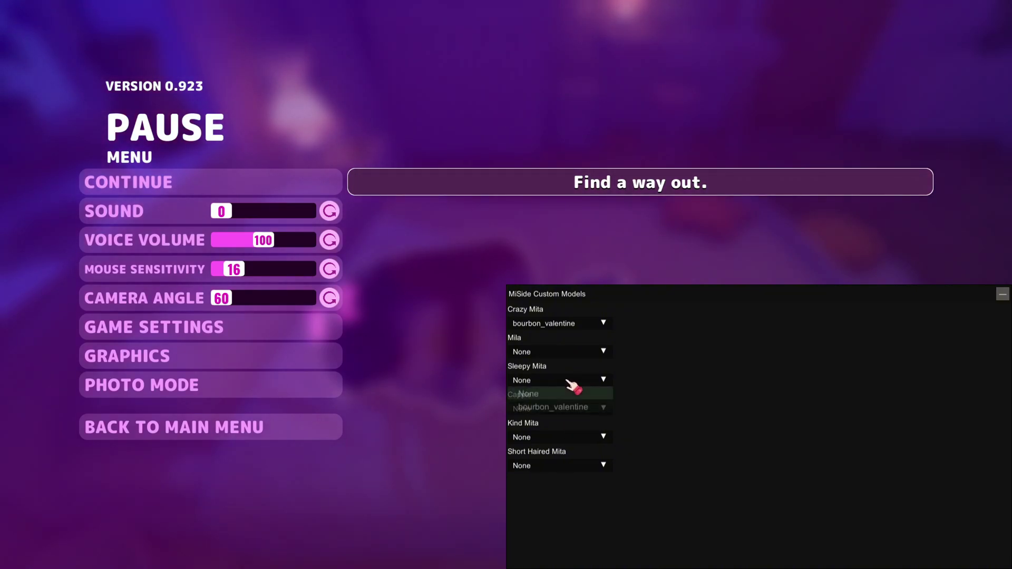
{"action": "left_click", "coordinate": [594, 406]}
{"action": "left_click", "coordinate": [586, 393]}
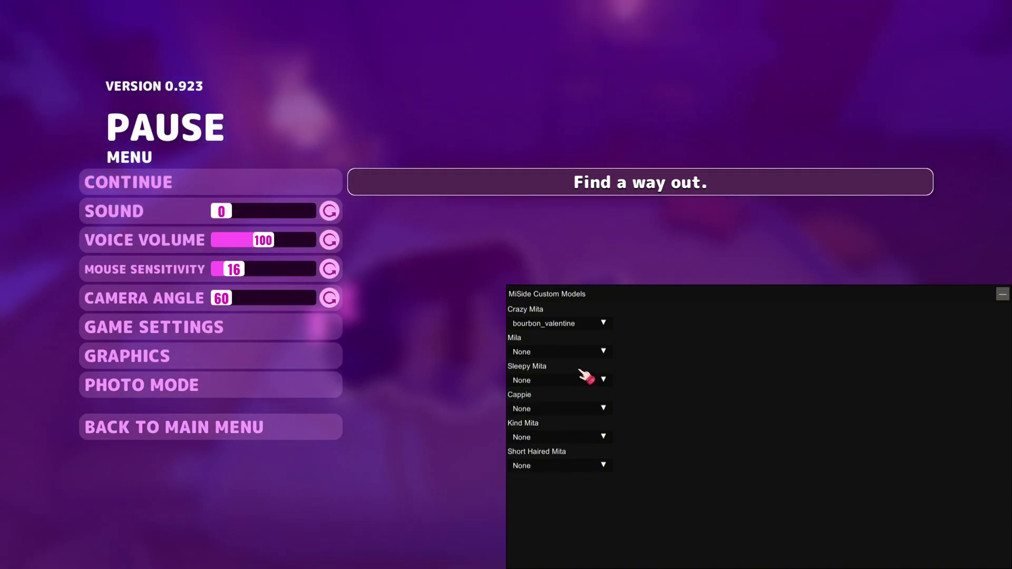
{"action": "left_click", "coordinate": [585, 408]}
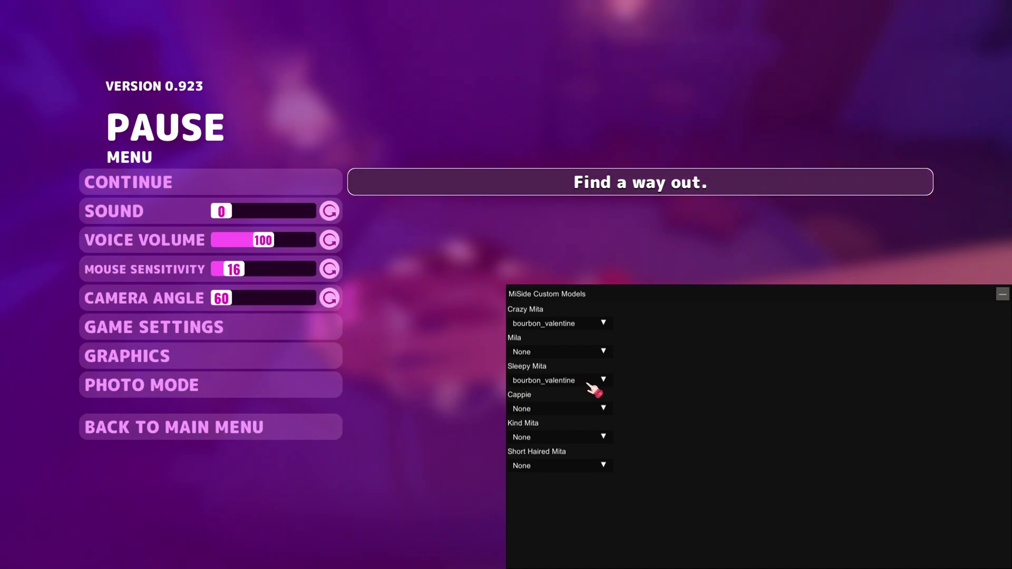
{"action": "left_click", "coordinate": [585, 394]}
{"action": "key", "text": "Escape"}
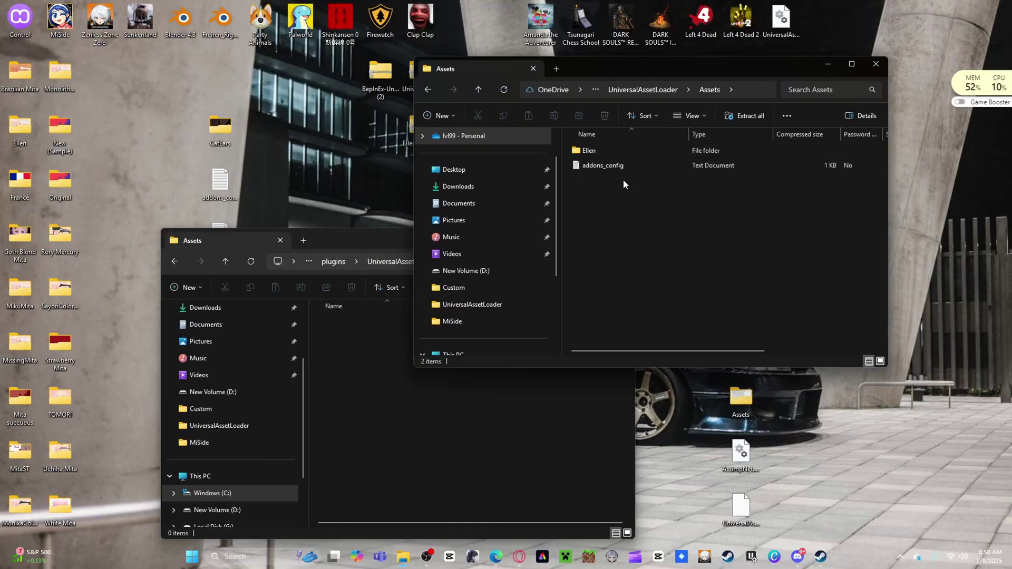
- Copy the Ellen folder and addons_config into the UniversalAssetLoader plugin's Assets folder, and open the MiSide Data folder
{"action": "left_click_drag", "start_coordinate": [623, 184], "coordinate": [374, 397]}
{"action": "left_click", "coordinate": [175, 264]}
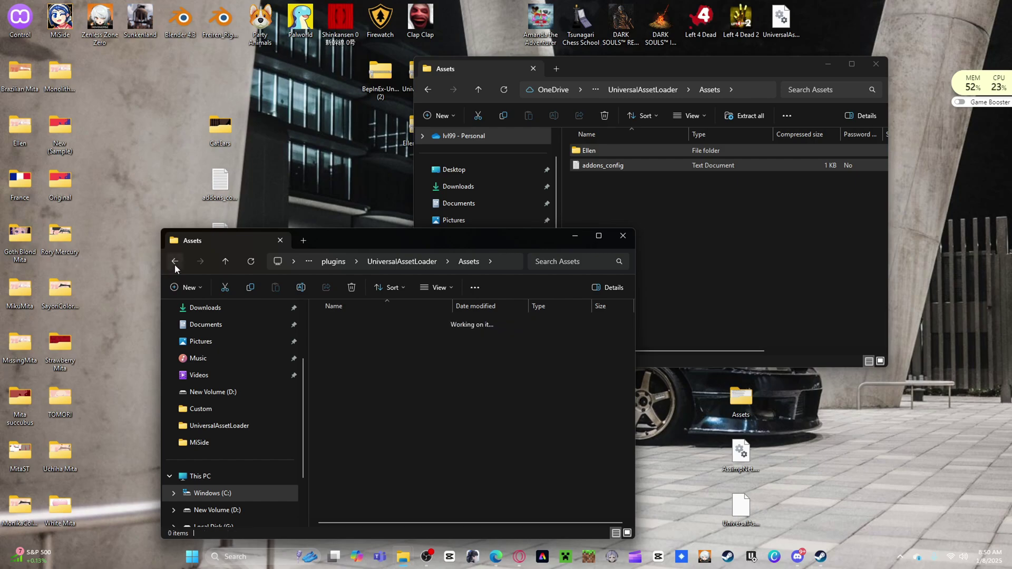
{"action": "left_click", "coordinate": [175, 264]}
{"action": "left_click", "coordinate": [175, 264]}
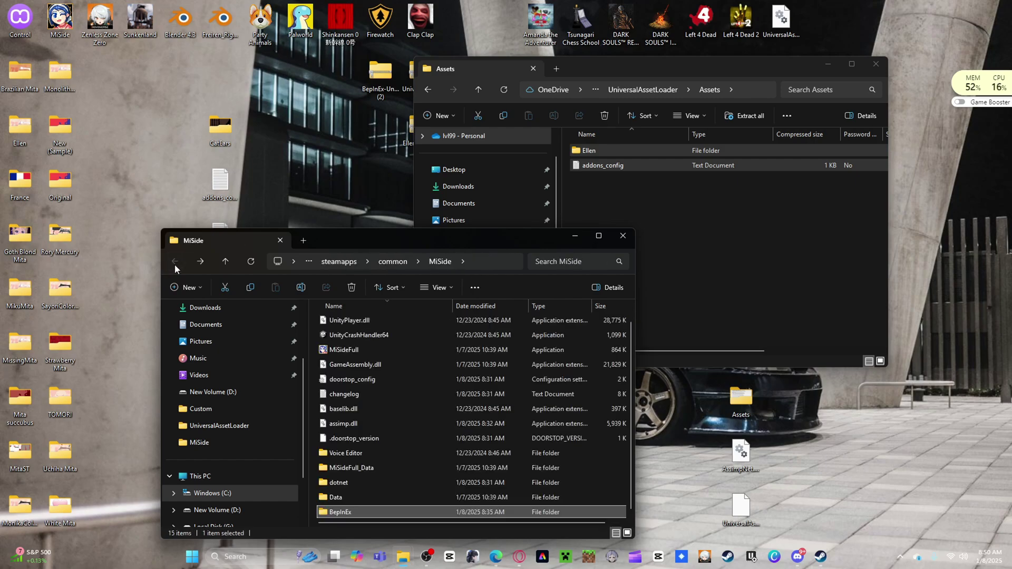
{"action": "double_click", "coordinate": [336, 498]}
- Navigate the Ellen archive to its Data > Custom folder, and open the matching Custom folder in MiSide's Data folder
{"action": "left_click", "coordinate": [430, 89]}
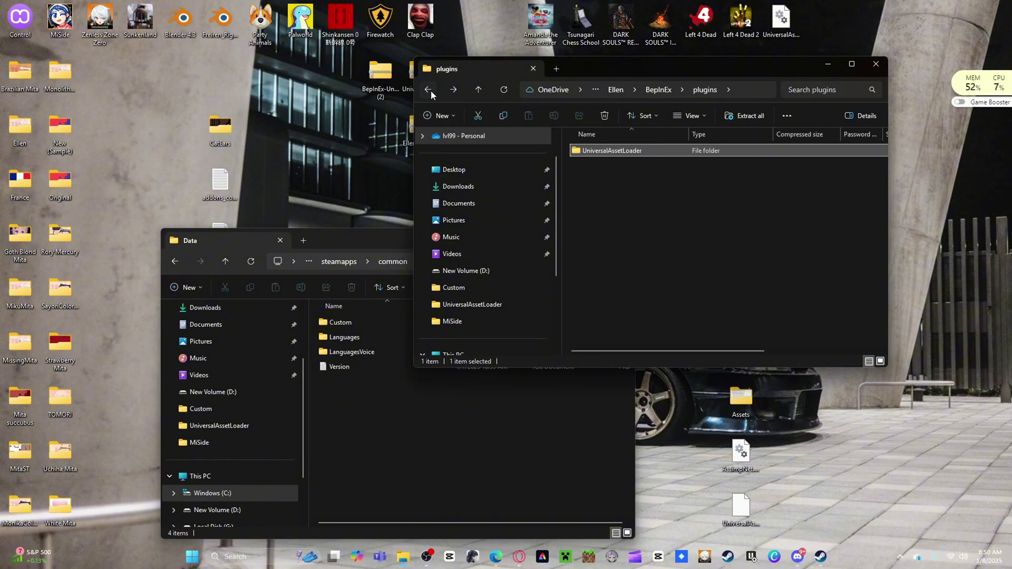
{"action": "left_click", "coordinate": [429, 90]}
{"action": "left_click", "coordinate": [430, 89]}
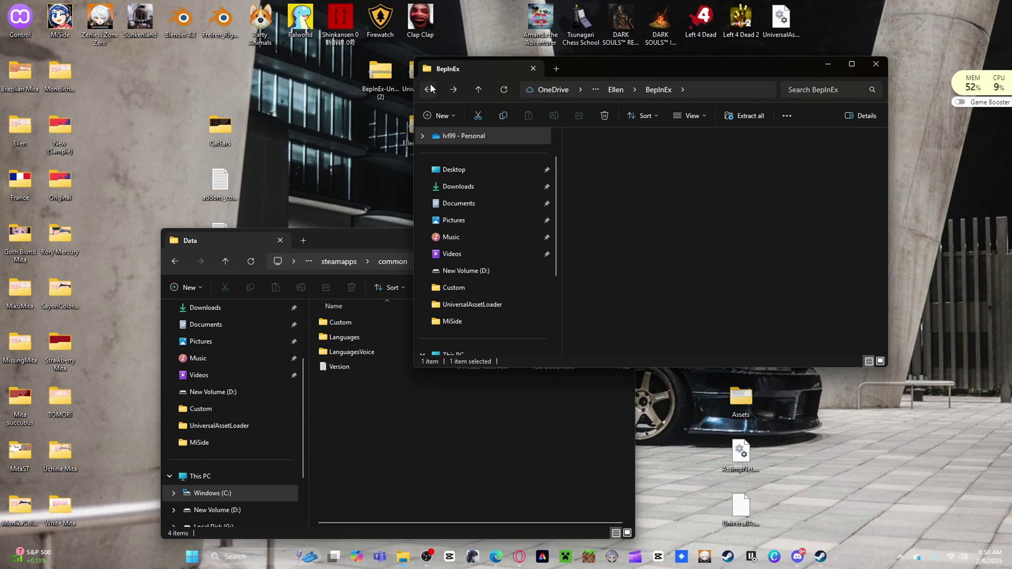
{"action": "double_click", "coordinate": [598, 166]}
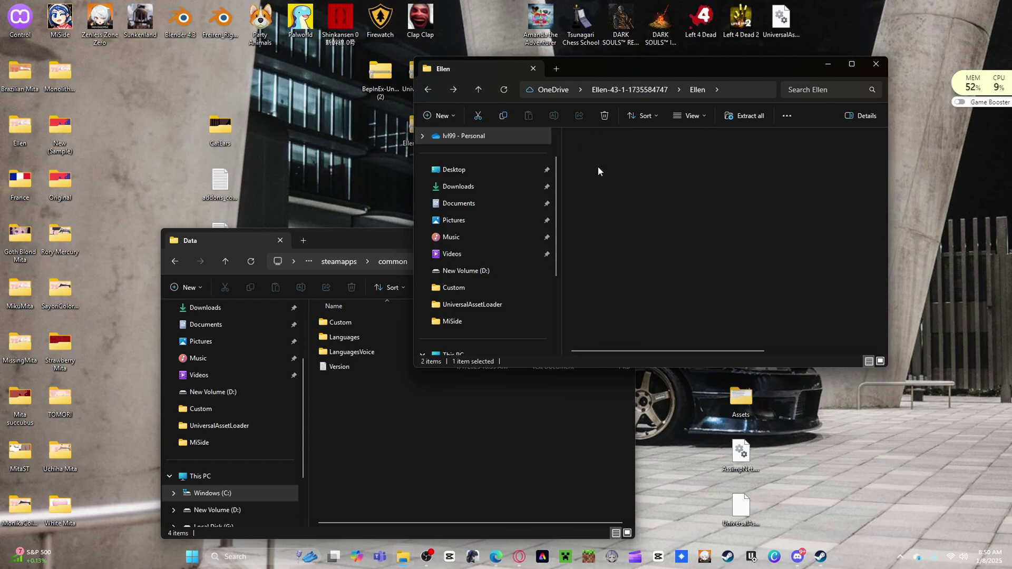
{"action": "double_click", "coordinate": [598, 151]}
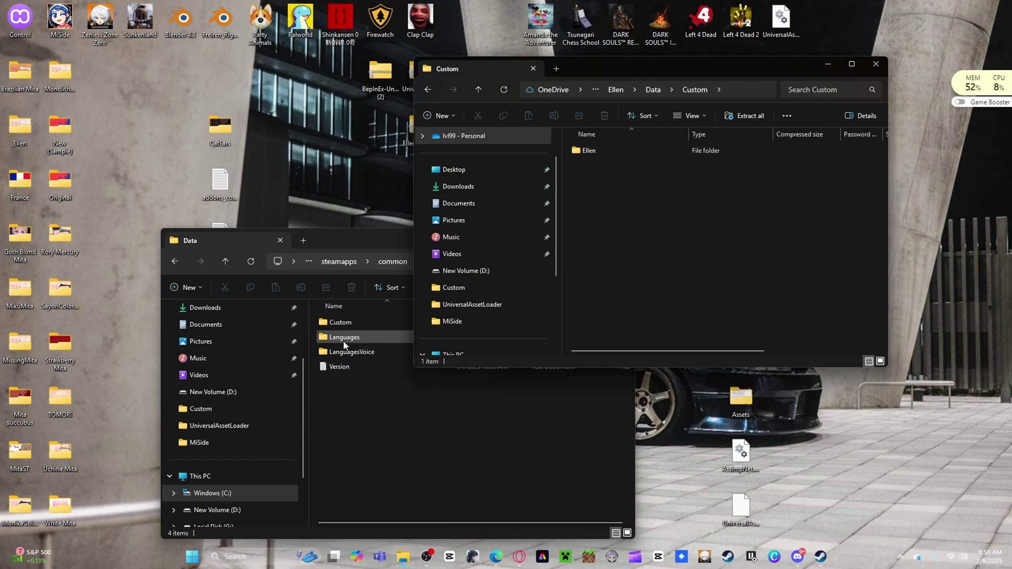
{"action": "left_click", "coordinate": [321, 343]}
{"action": "double_click", "coordinate": [342, 323]}
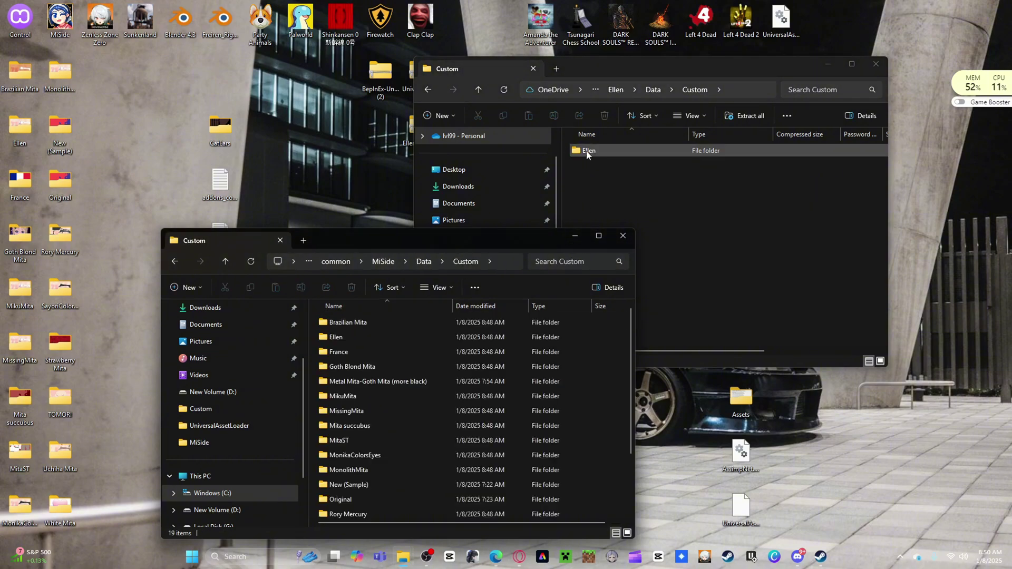
- Try to copy the archive's Ellen folder into MiSide's Custom folder, and delete the misplaced copy inside Brazilian Mita
{"action": "left_click_drag", "start_coordinate": [587, 153], "coordinate": [427, 322]}
{"action": "left_click", "coordinate": [422, 337]}
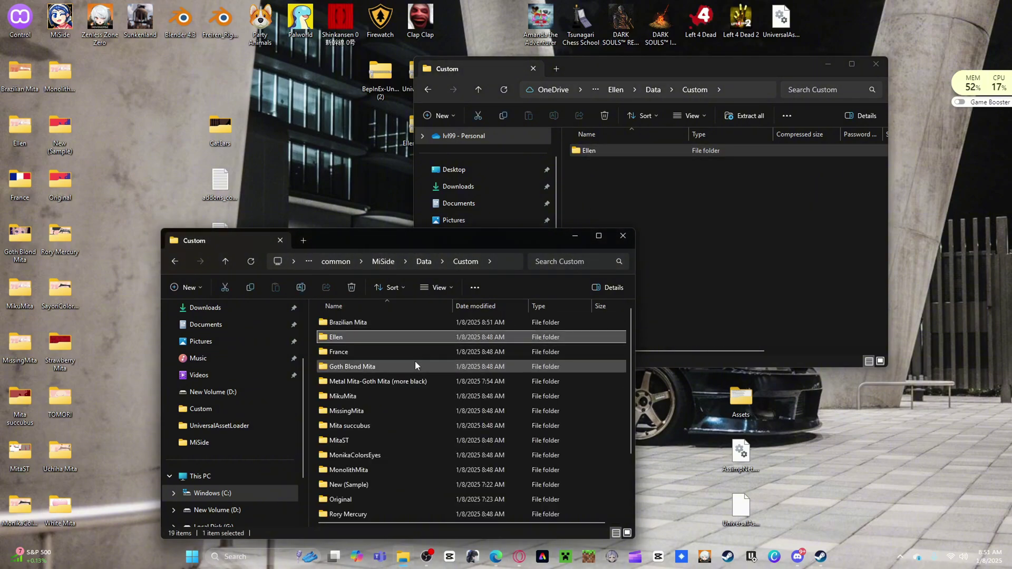
{"action": "double_click", "coordinate": [384, 323]}
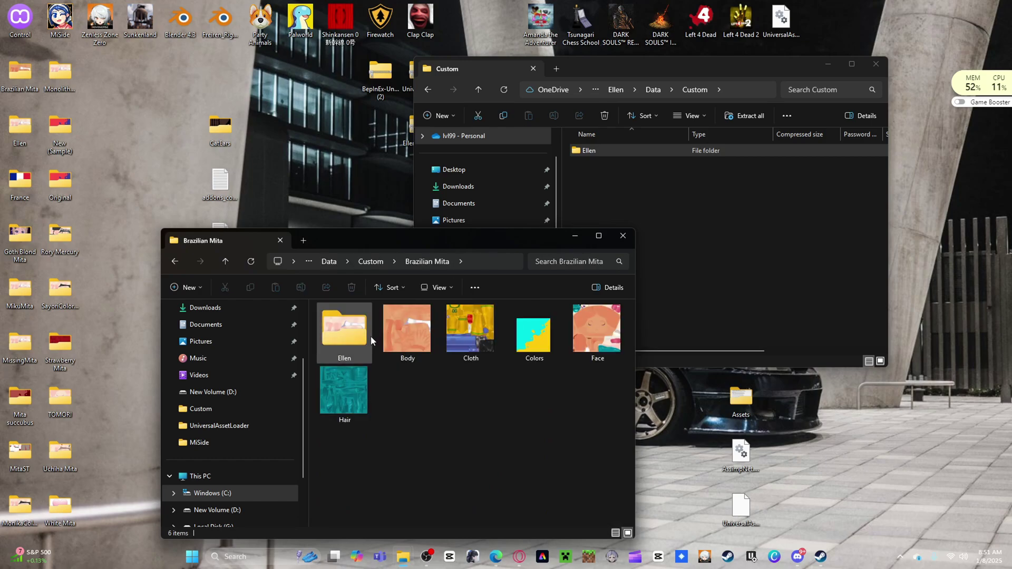
{"action": "right_click", "coordinate": [356, 347]}
{"action": "left_click", "coordinate": [447, 362]}
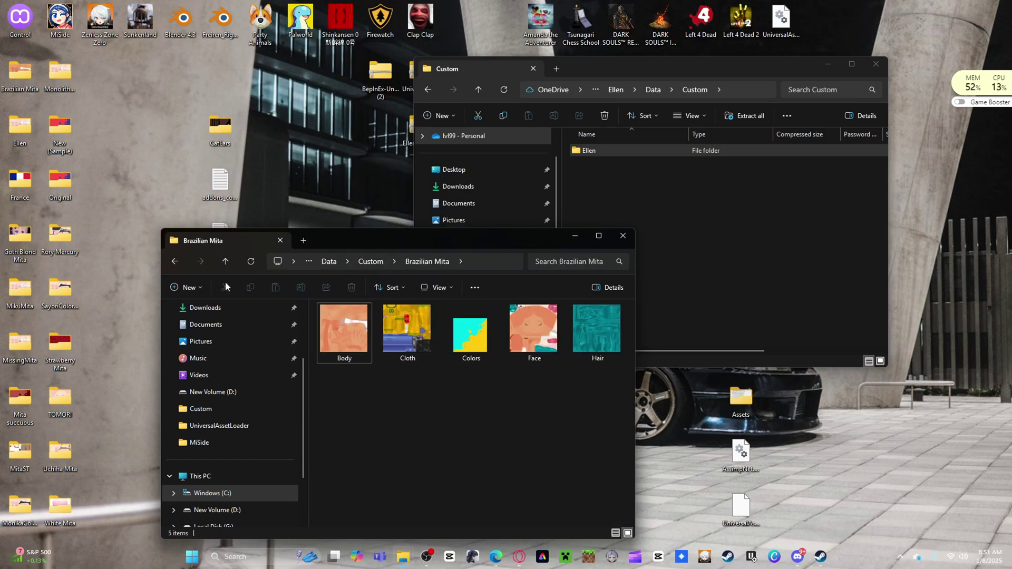
{"action": "left_click", "coordinate": [182, 262]}
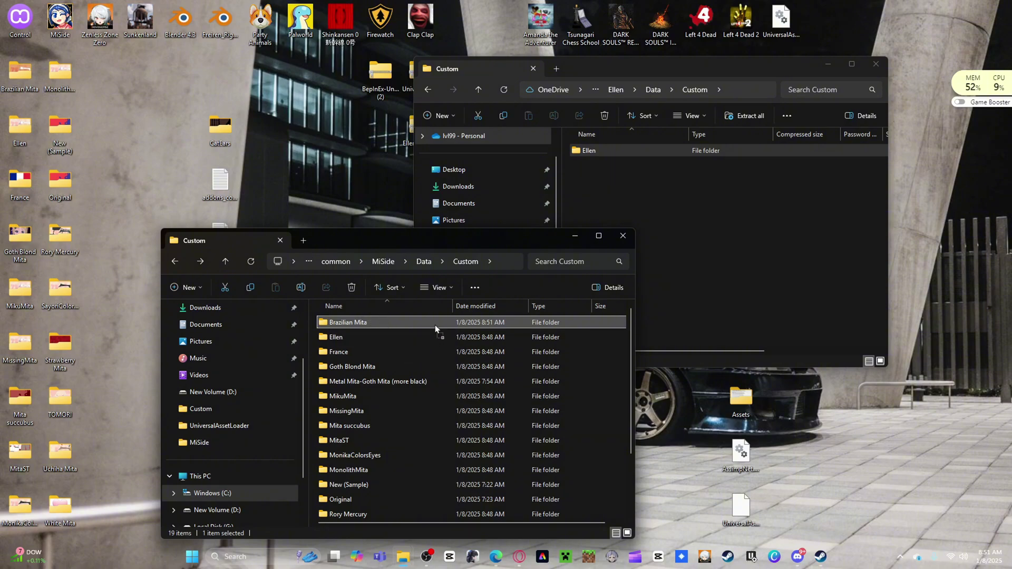
- Copy the Ellen folder from the archive into MiSide's Custom folder, replacing the existing files, and minimize both windows
{"action": "left_click_drag", "start_coordinate": [439, 322], "coordinate": [322, 343]}
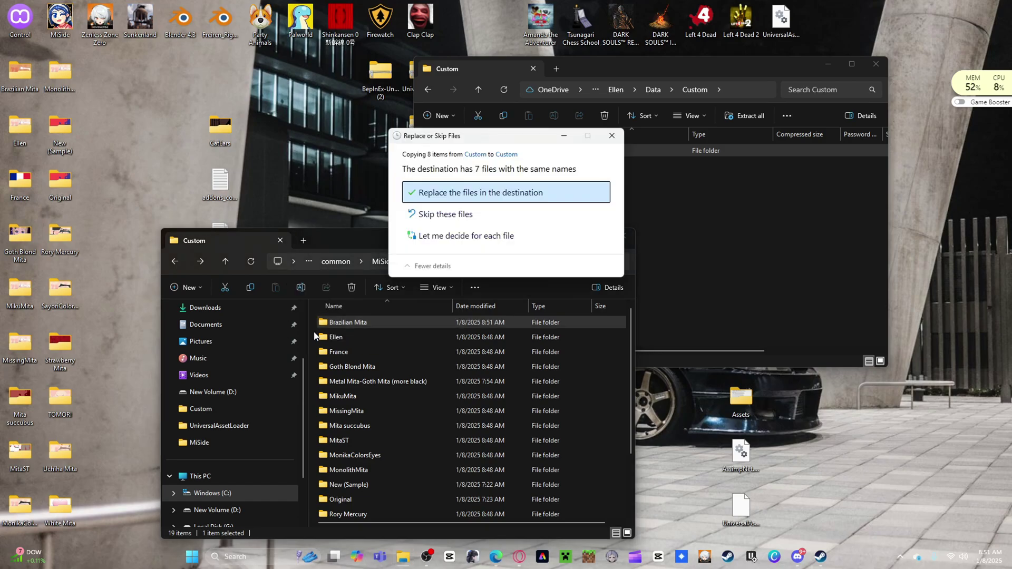
{"action": "left_click", "coordinate": [488, 194]}
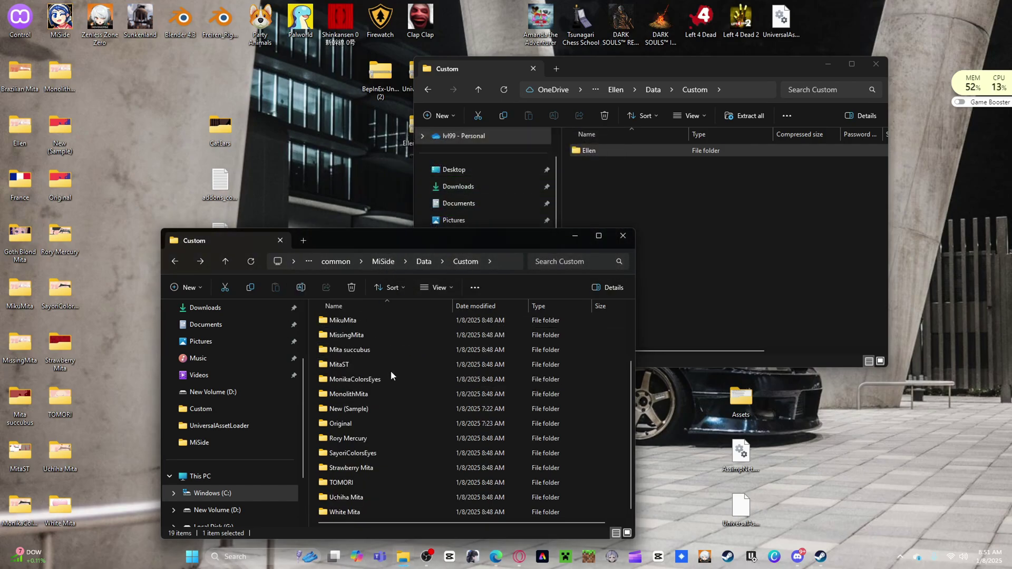
{"action": "scroll", "coordinate": [391, 371], "scroll_direction": "down", "scroll_amount": 2}
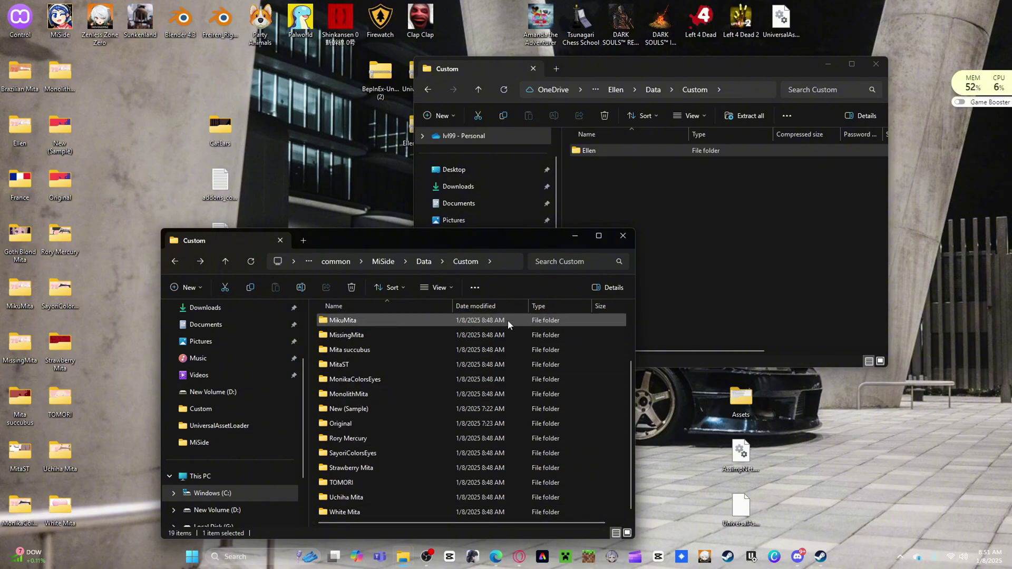
{"action": "left_click", "coordinate": [579, 235]}
{"action": "left_click", "coordinate": [826, 71]}
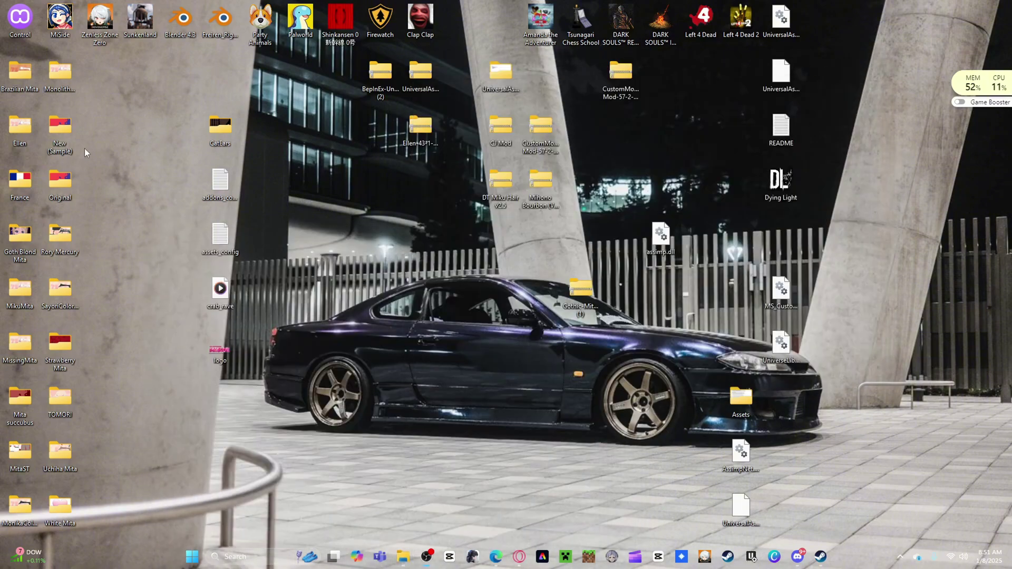
- Launch MiSide, minimize the BepInEx console, and select the Ellen outfit icon for the Default clothes
{"action": "double_click", "coordinate": [60, 21]}
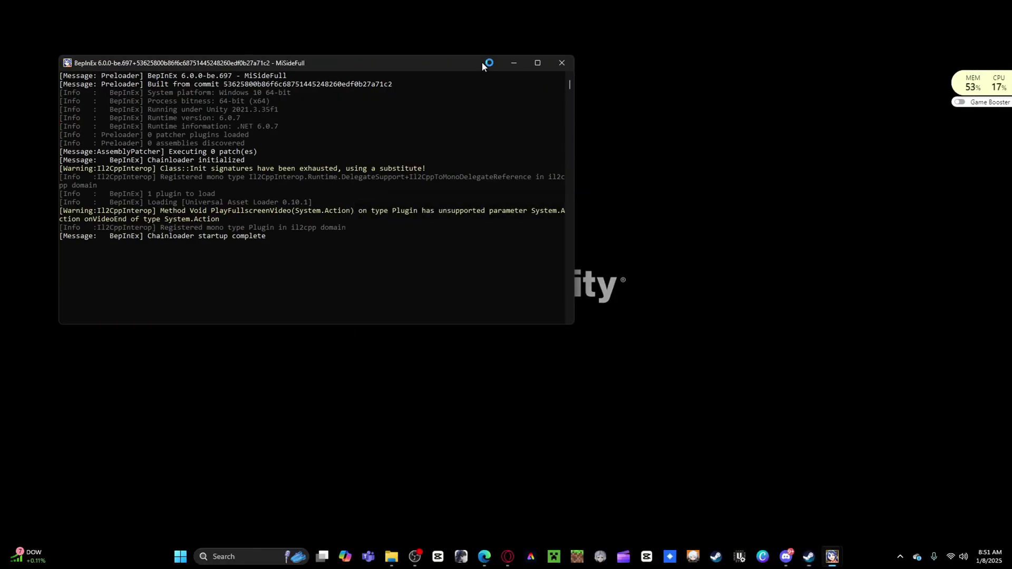
{"action": "left_click", "coordinate": [519, 61]}
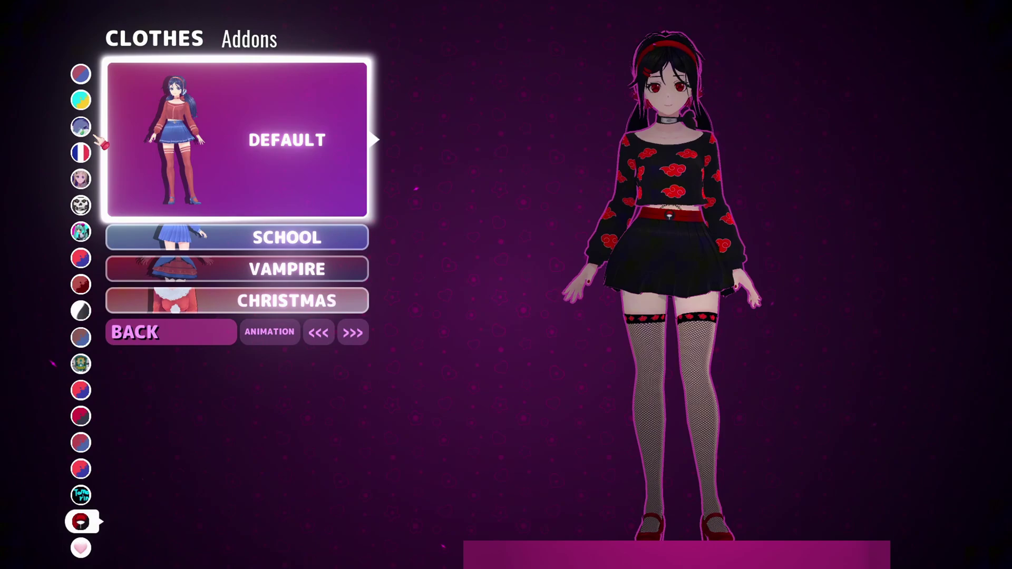
{"action": "left_click", "coordinate": [81, 127]}
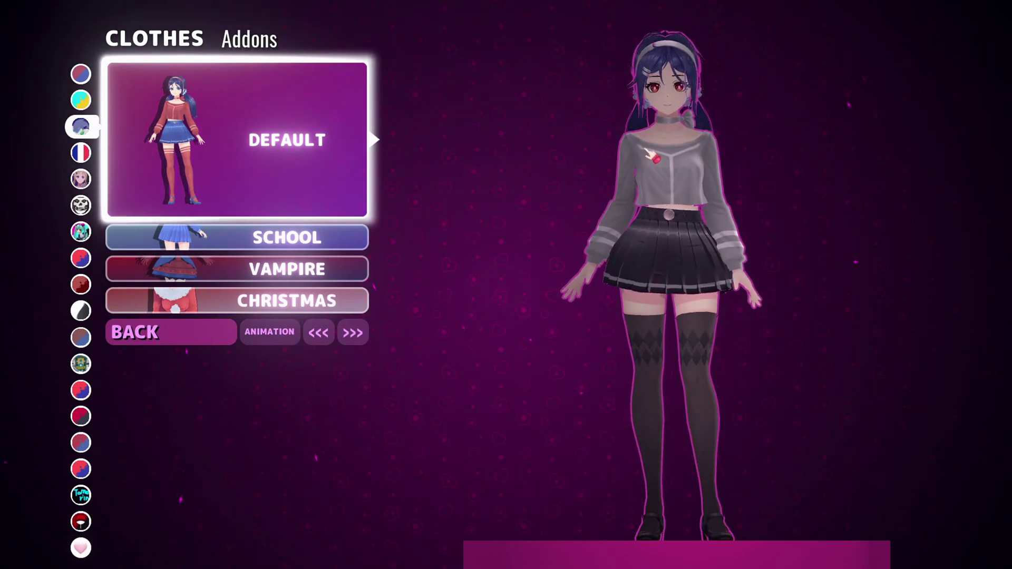
- Enable the EllenTail and EllenHair addons for the outfit, and advance the character preview
{"action": "left_click", "coordinate": [243, 49]}
{"action": "left_click", "coordinate": [184, 79]}
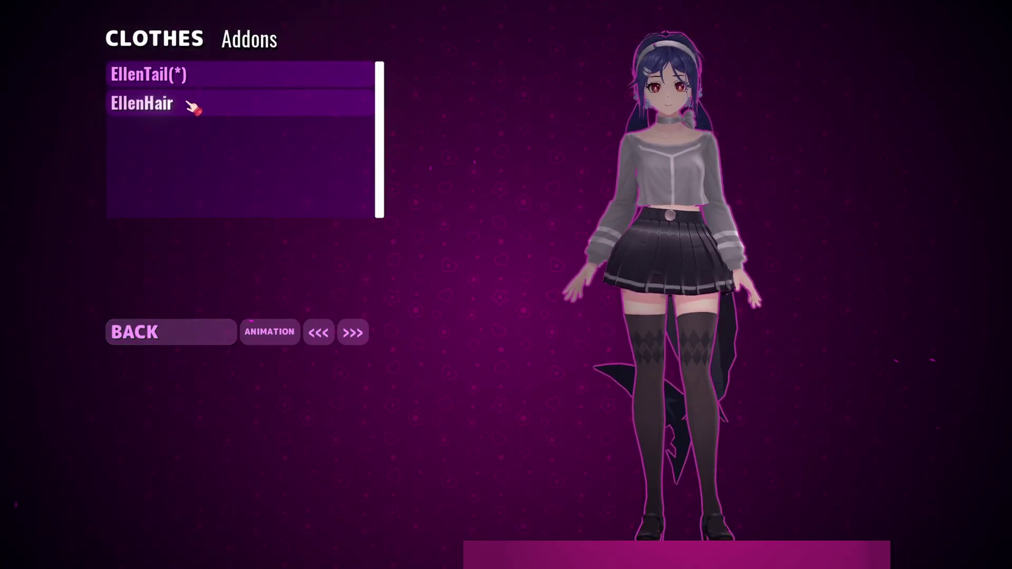
{"action": "left_click", "coordinate": [189, 104]}
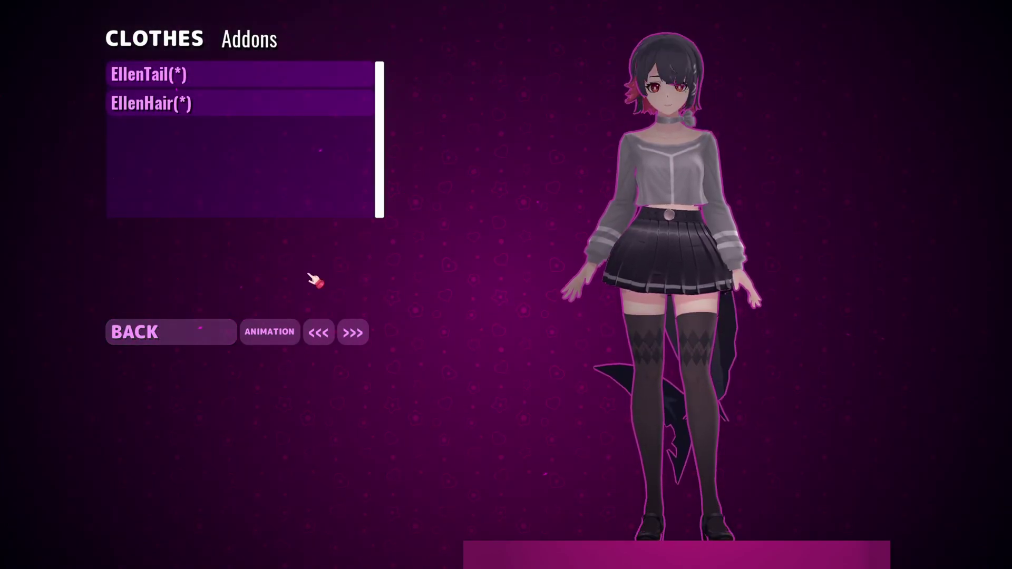
{"action": "left_click", "coordinate": [353, 335]}
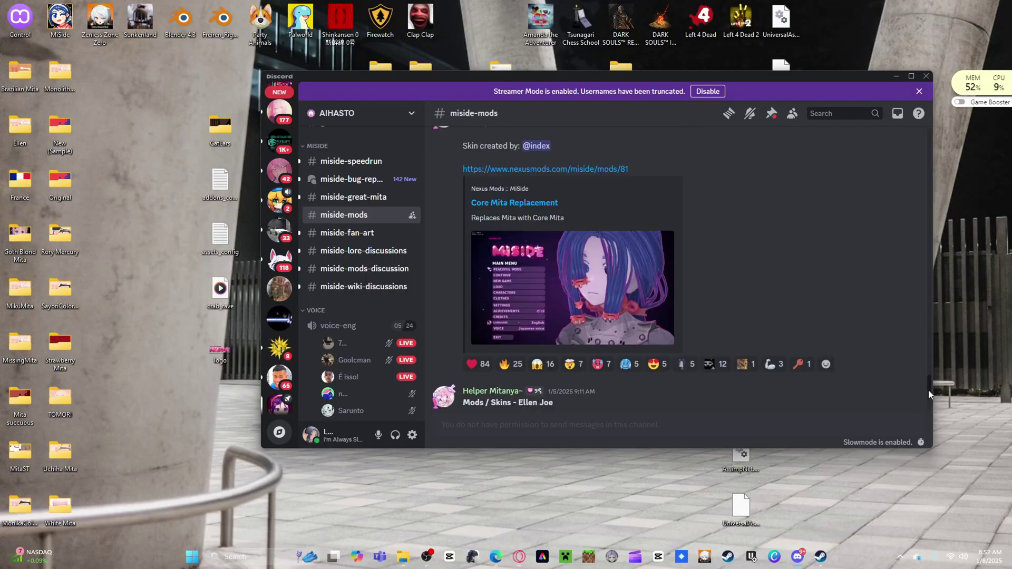
- Find the post with the Nexus Mods MiSide link in Discord's miside-mods channel, open the link in the browser, and minimize Discord
{"action": "left_click_drag", "start_coordinate": [928, 390], "coordinate": [928, 381]}
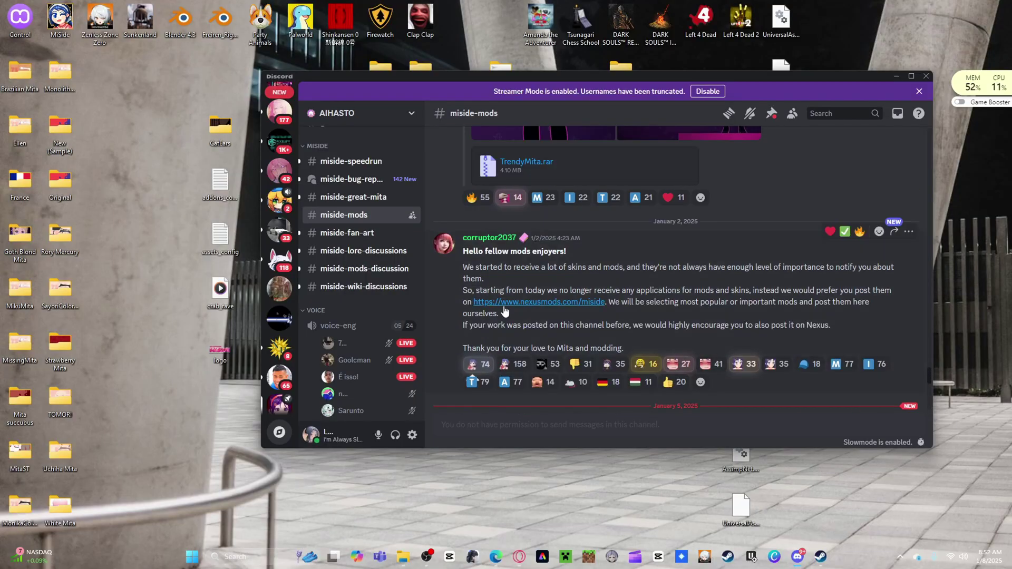
{"action": "left_click", "coordinate": [563, 309]}
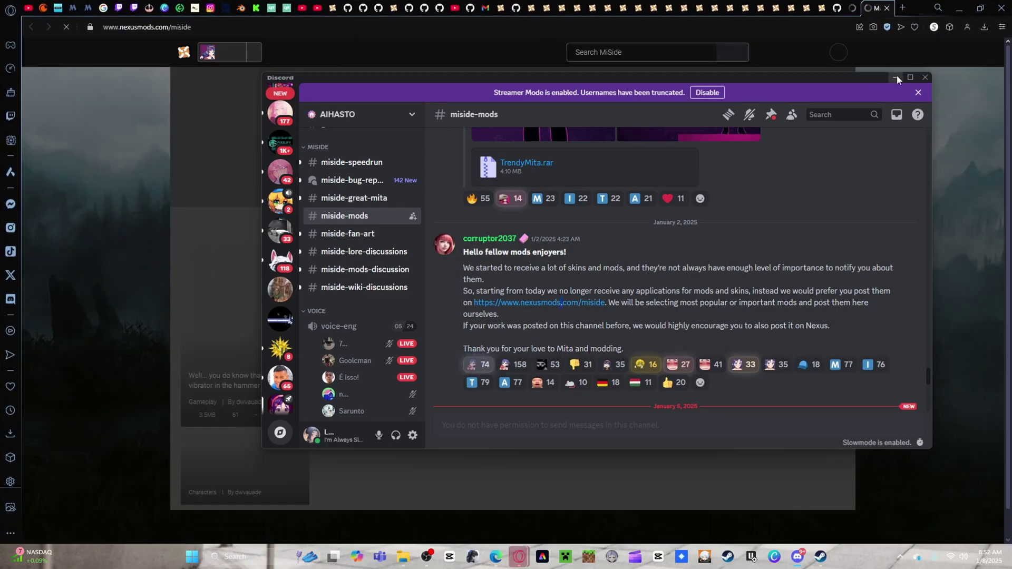
{"action": "left_click", "coordinate": [897, 75]}
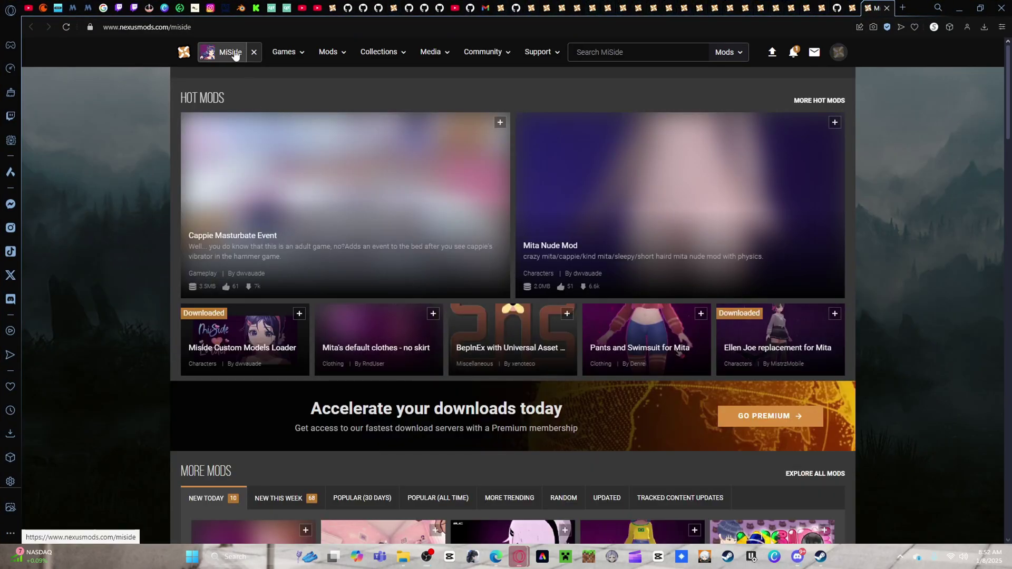
- Open the full list of today's new MiSide mods and set its time range to All time
{"action": "scroll", "coordinate": [883, 222], "scroll_direction": "down", "scroll_amount": 15}
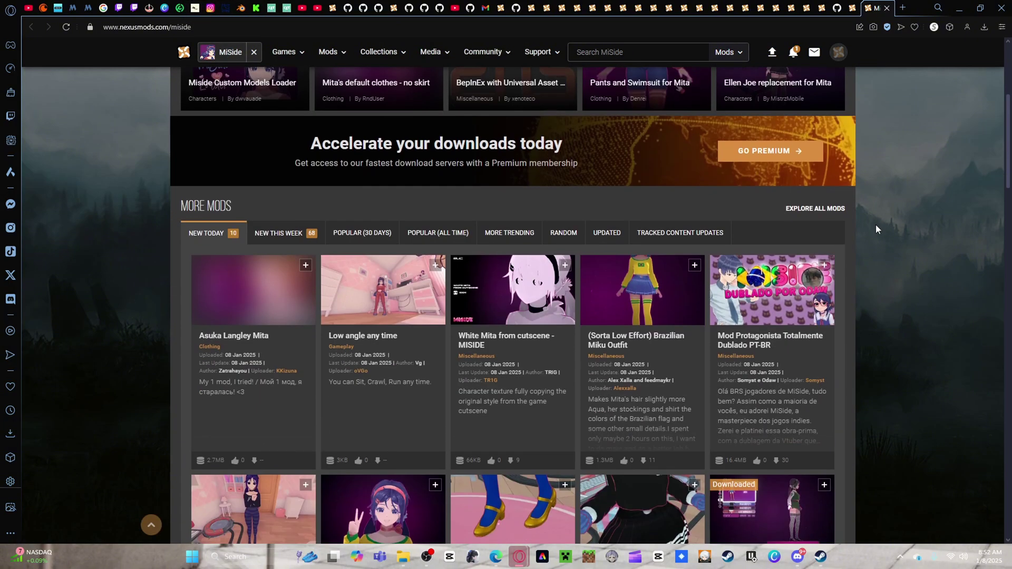
{"action": "scroll", "coordinate": [549, 451], "scroll_direction": "up", "scroll_amount": 10}
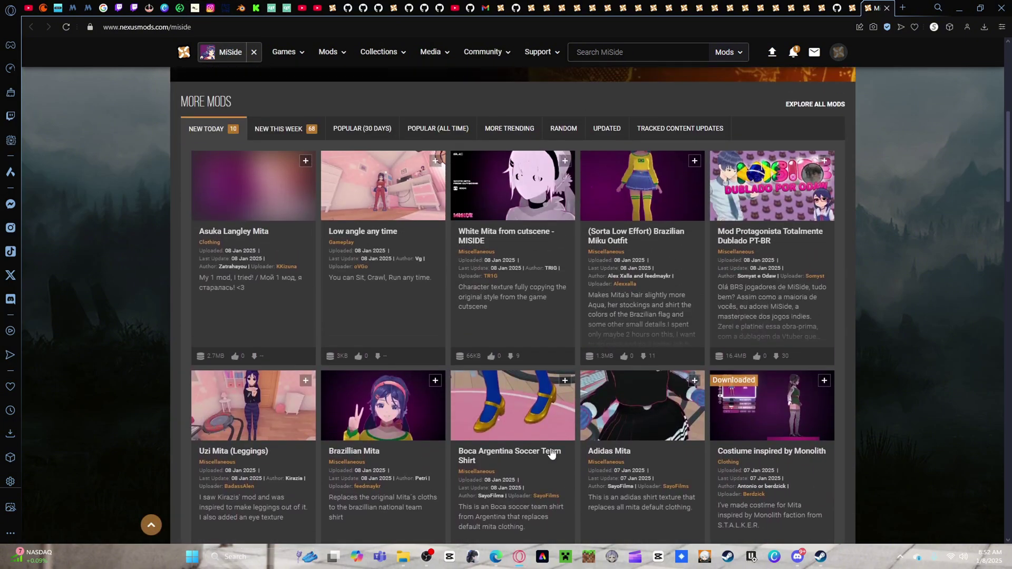
{"action": "scroll", "coordinate": [665, 396], "scroll_direction": "down", "scroll_amount": 10}
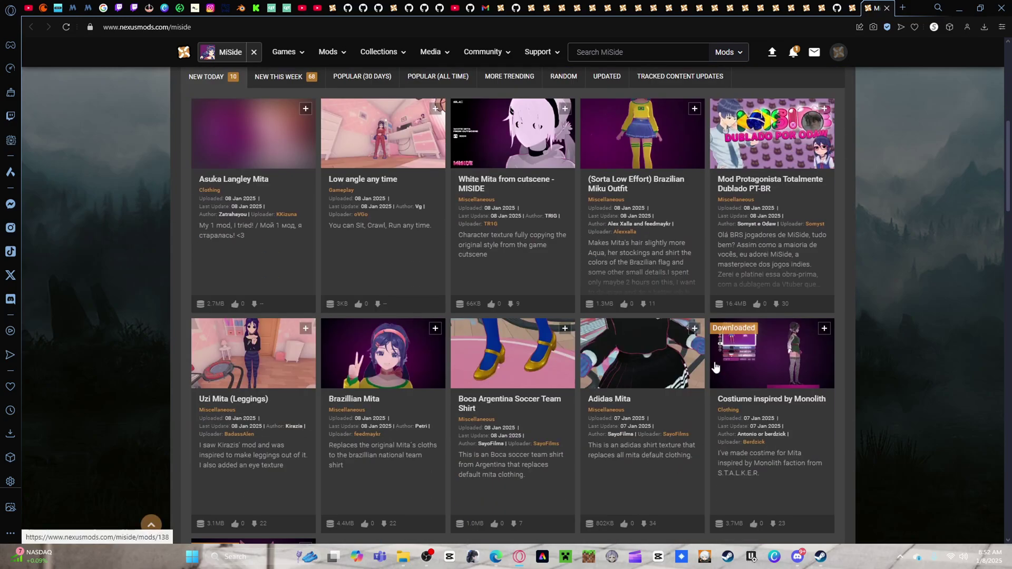
{"action": "left_click", "coordinate": [515, 361]}
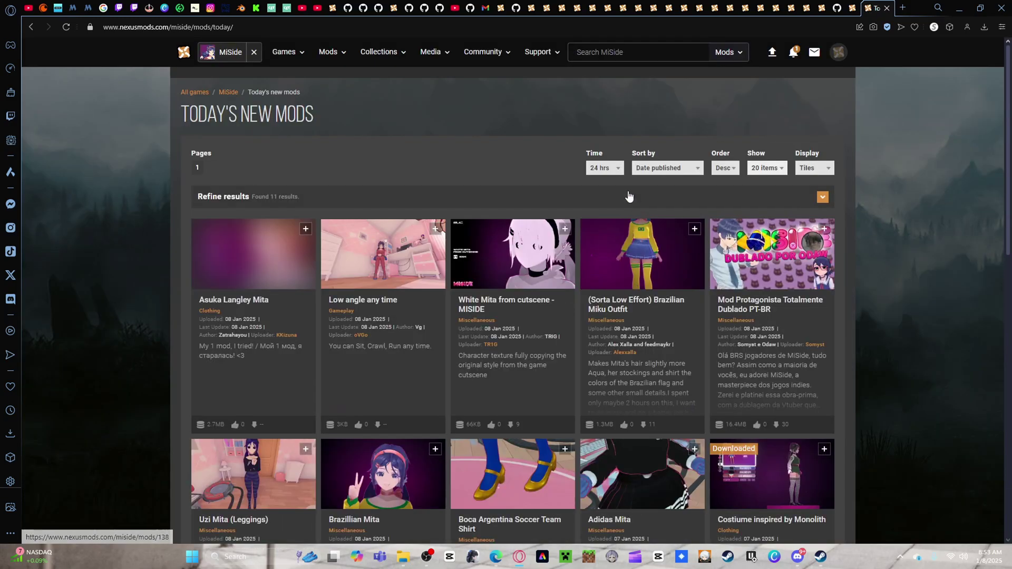
{"action": "left_click", "coordinate": [592, 169]}
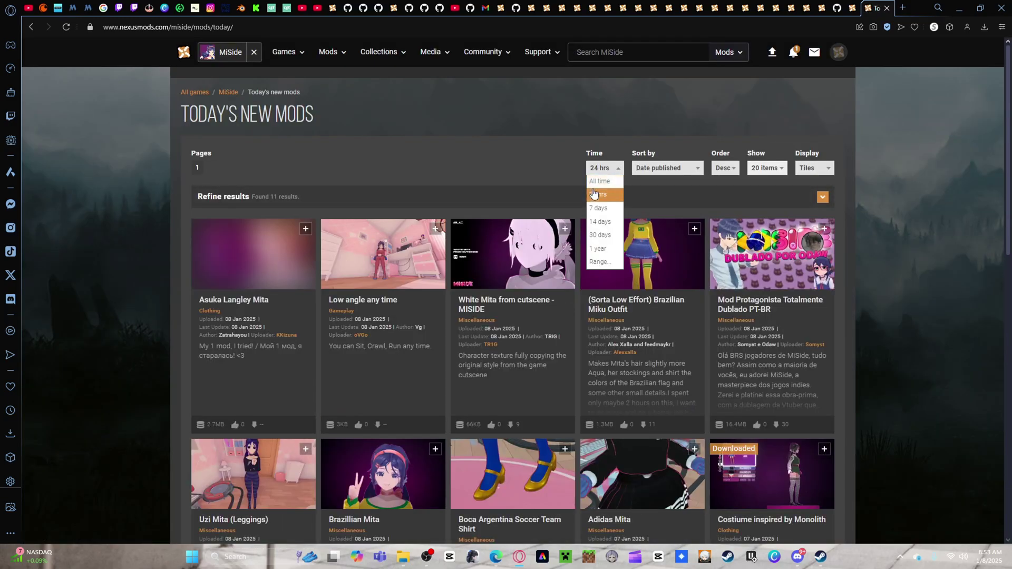
{"action": "left_click", "coordinate": [596, 180]}
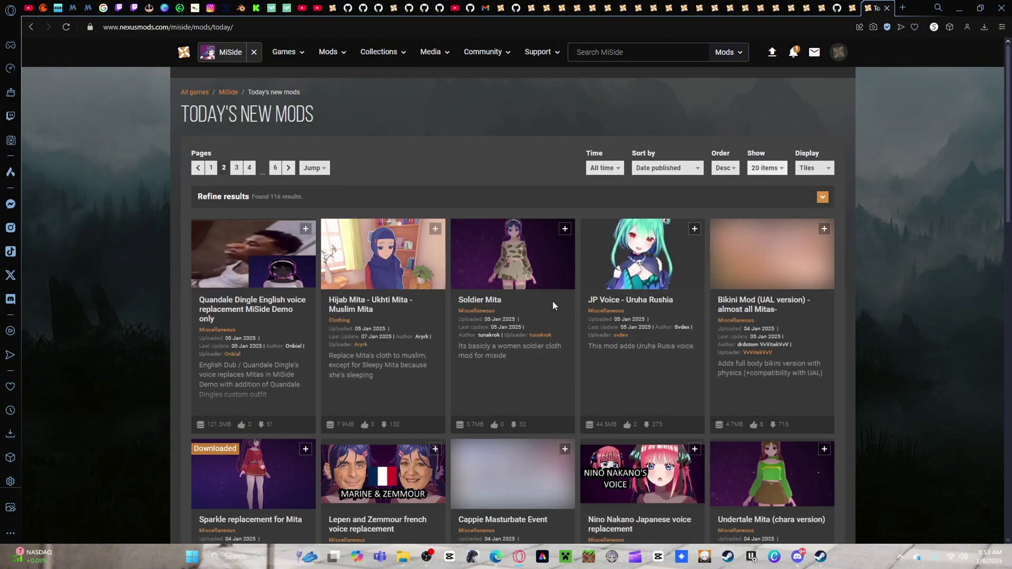
- Browse pages 2 and 3 of the all-time MiSide mod list to examine the available character, outfit and voice mods
{"action": "scroll", "coordinate": [541, 303], "scroll_direction": "down", "scroll_amount": 7}
{"action": "scroll", "coordinate": [541, 302], "scroll_direction": "up", "scroll_amount": 5}
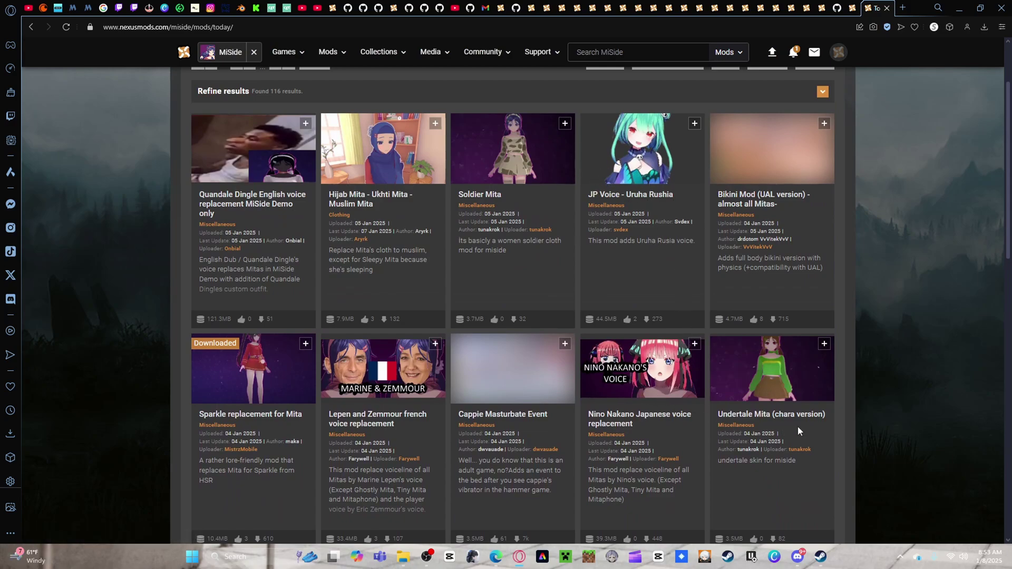
{"action": "scroll", "coordinate": [810, 433], "scroll_direction": "down", "scroll_amount": 6}
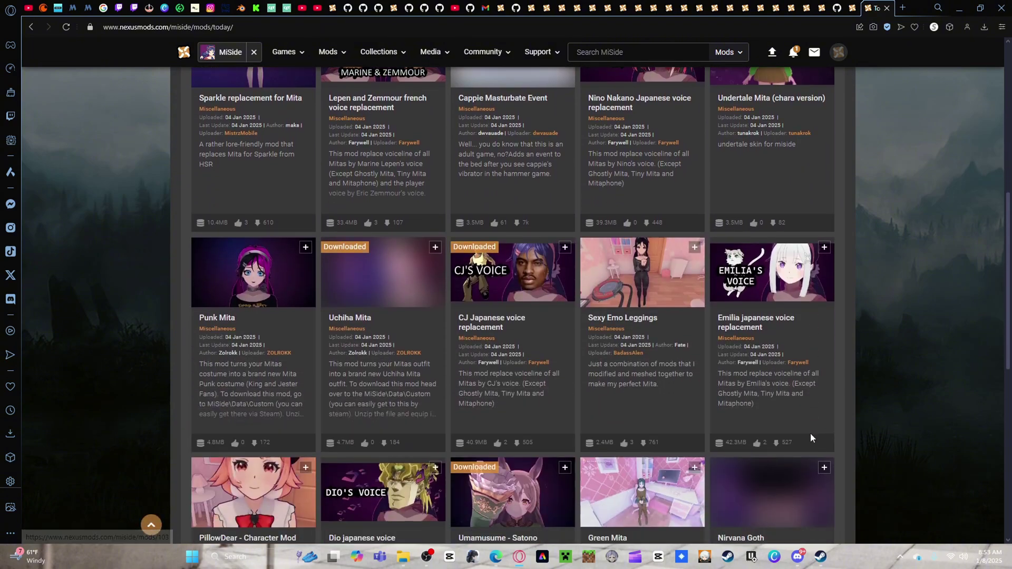
{"action": "scroll", "coordinate": [663, 379], "scroll_direction": "down", "scroll_amount": 2}
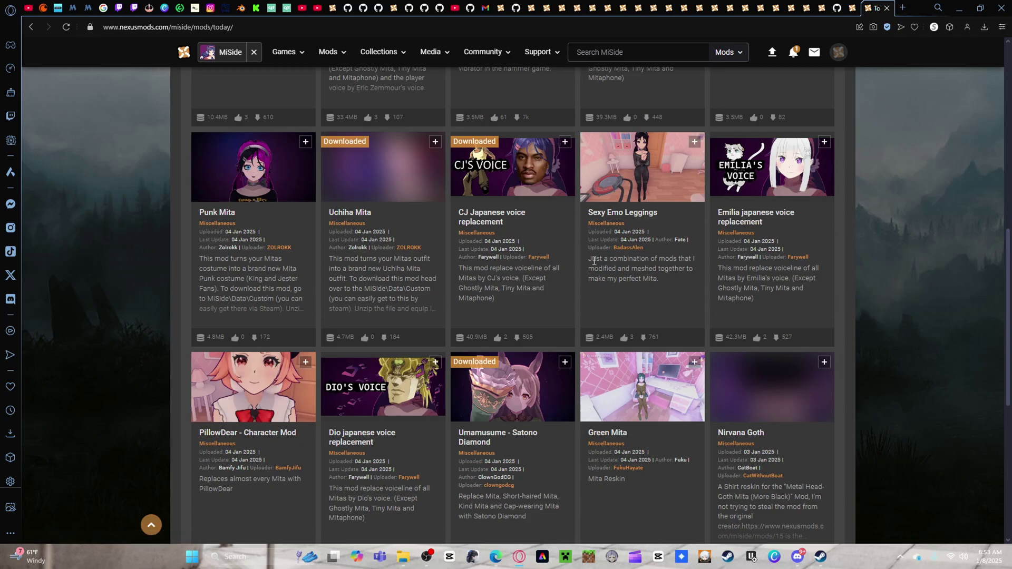
{"action": "scroll", "coordinate": [411, 366], "scroll_direction": "down", "scroll_amount": 2}
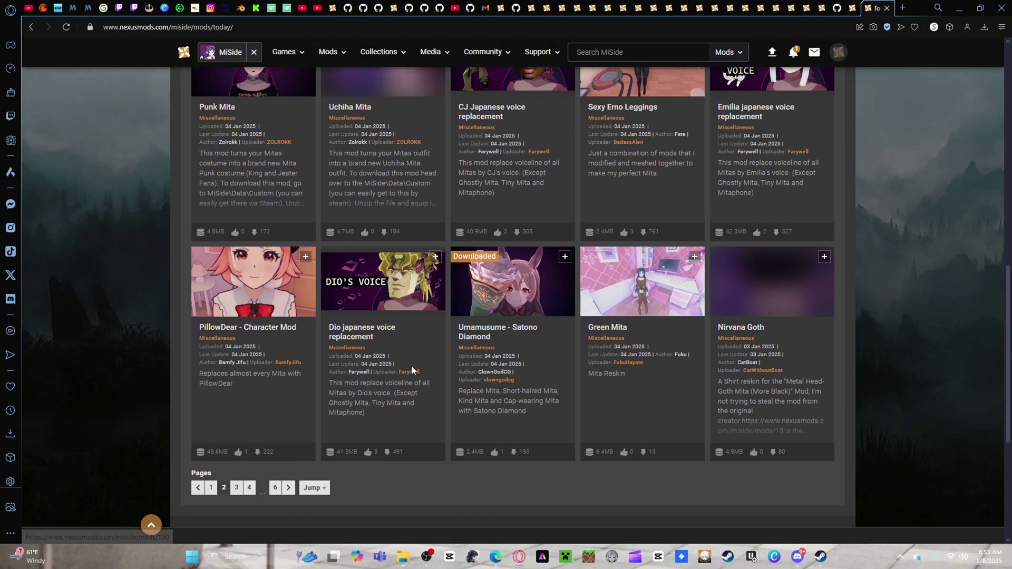
{"action": "left_click", "coordinate": [236, 489]}
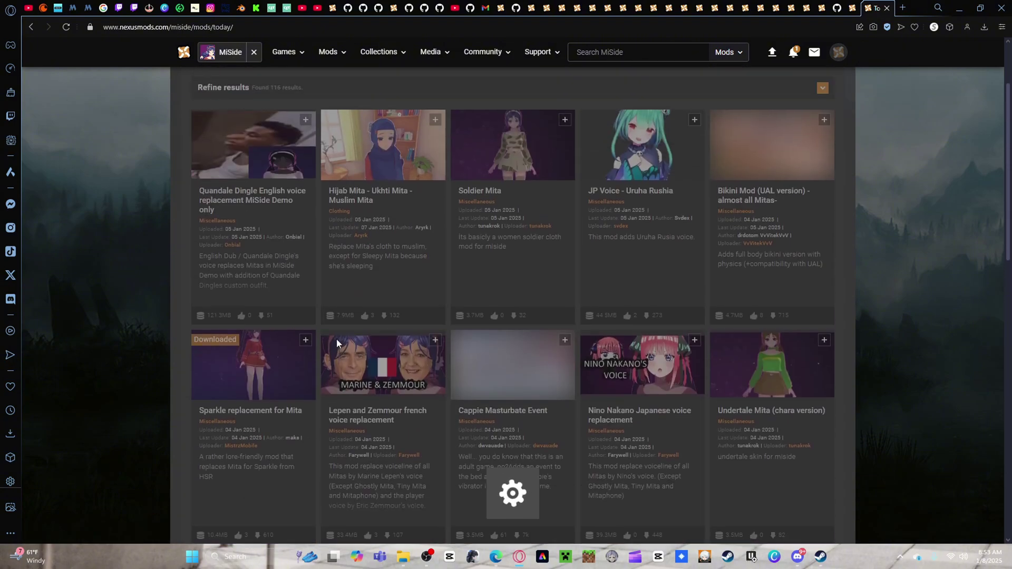
{"action": "scroll", "coordinate": [676, 284], "scroll_direction": "down", "scroll_amount": 7}
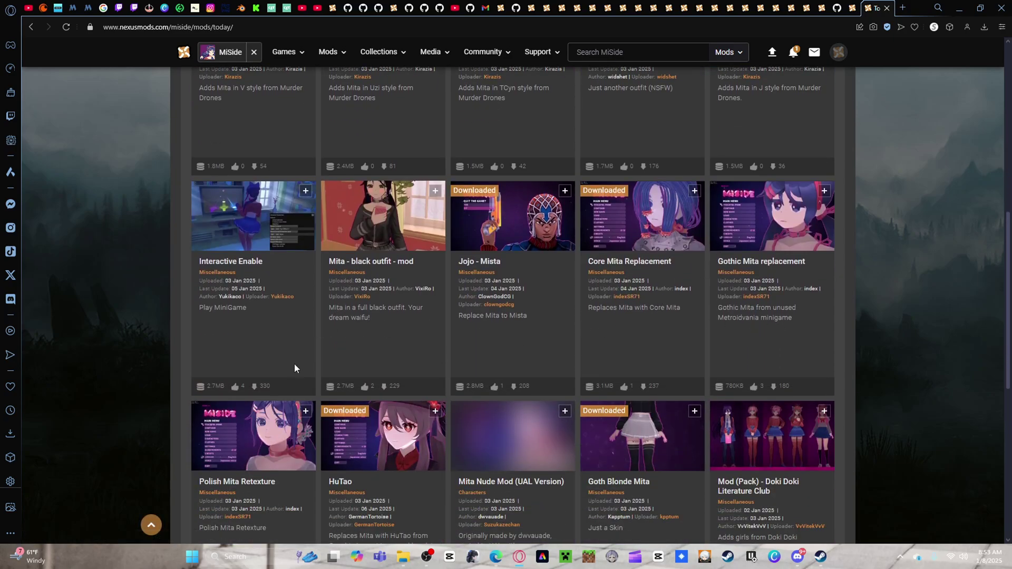
{"action": "scroll", "coordinate": [480, 384], "scroll_direction": "down", "scroll_amount": 5}
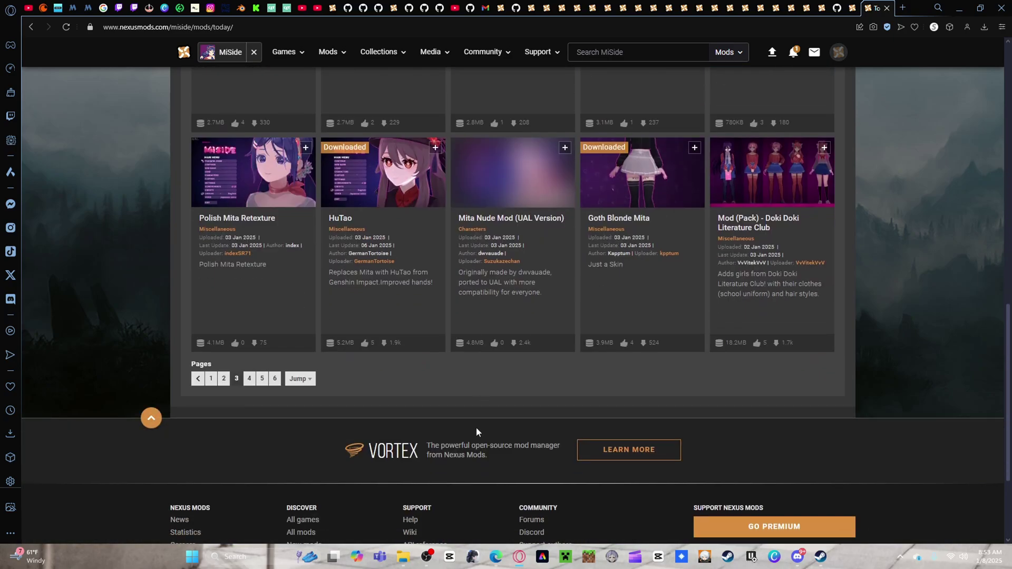